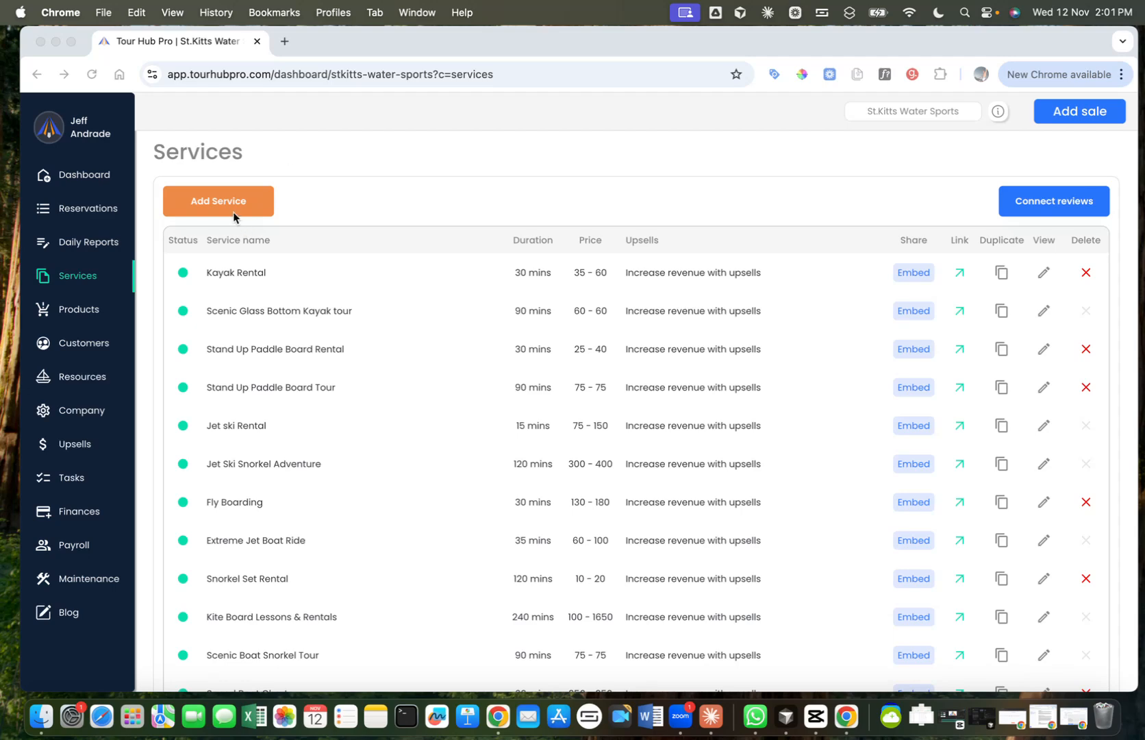
Step: Start a new service and enter its test name
click(244, 207)
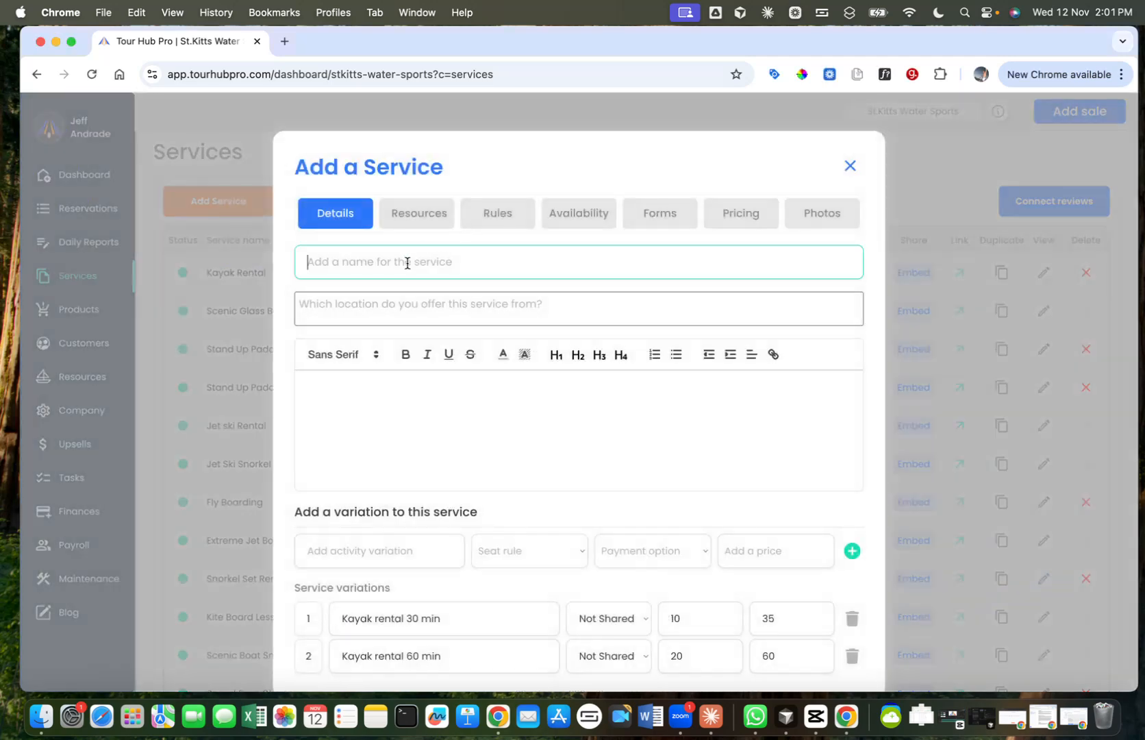
click(407, 263)
text(Je)
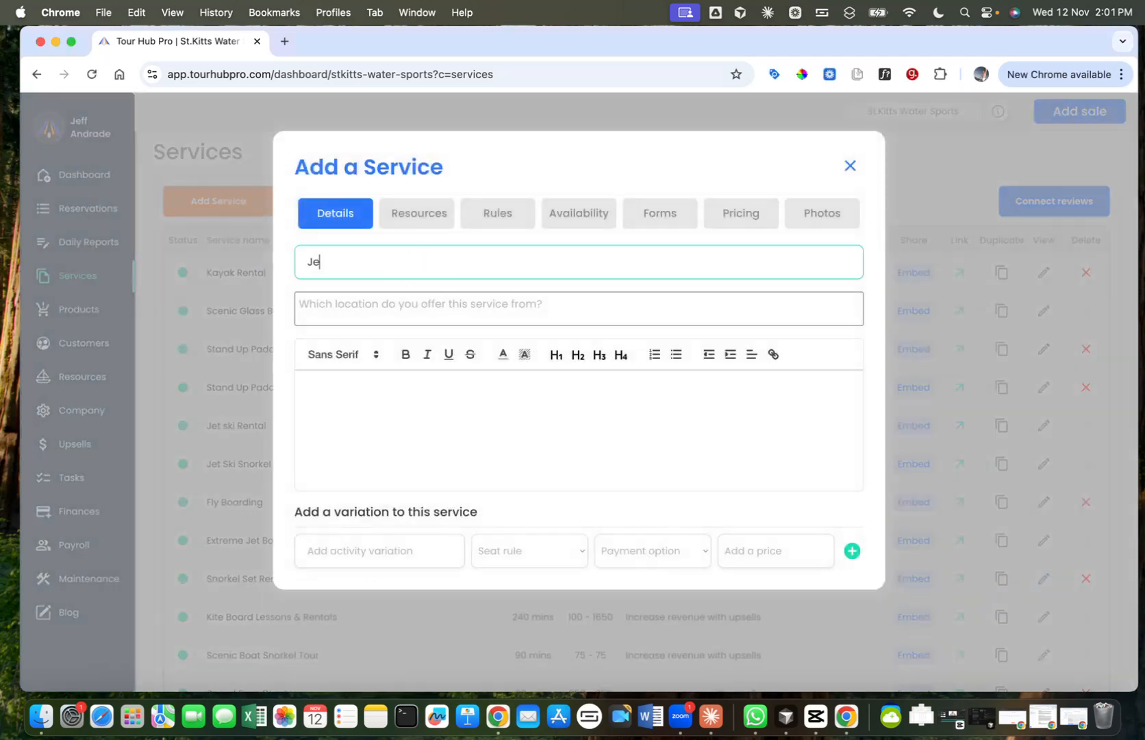
text(ffs test)
Step: Write "Many tests" as the new service's description
click(422, 427)
click(394, 409)
click(339, 406)
click(366, 397)
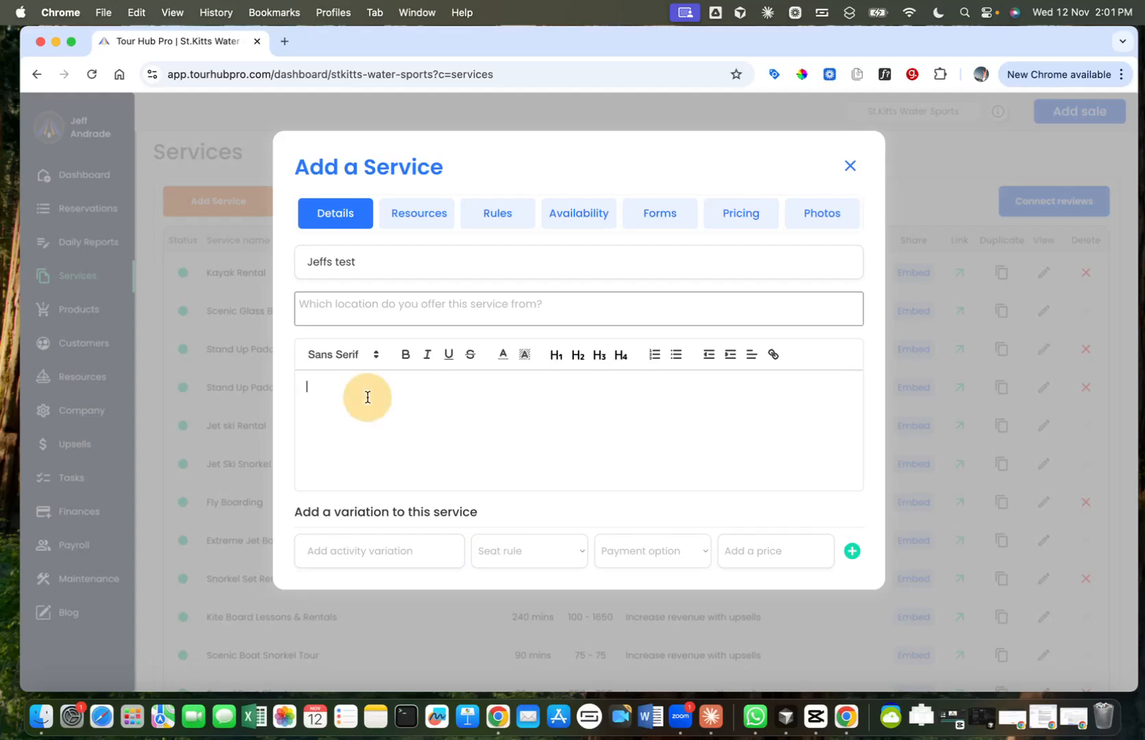
text(Many tests)
Step: Enter "Jet Ski snorkel tour" as the name of the service's first variation
click(345, 550)
scroll(509, 302, down, 3)
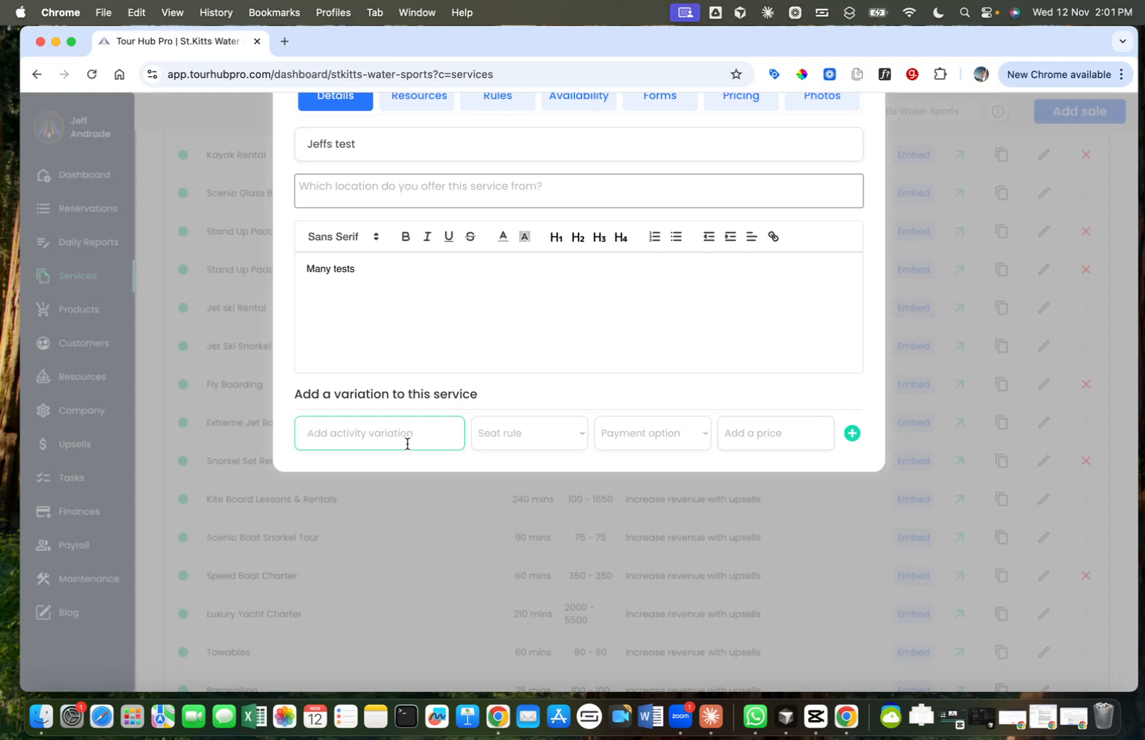
scroll(518, 195, down, 1)
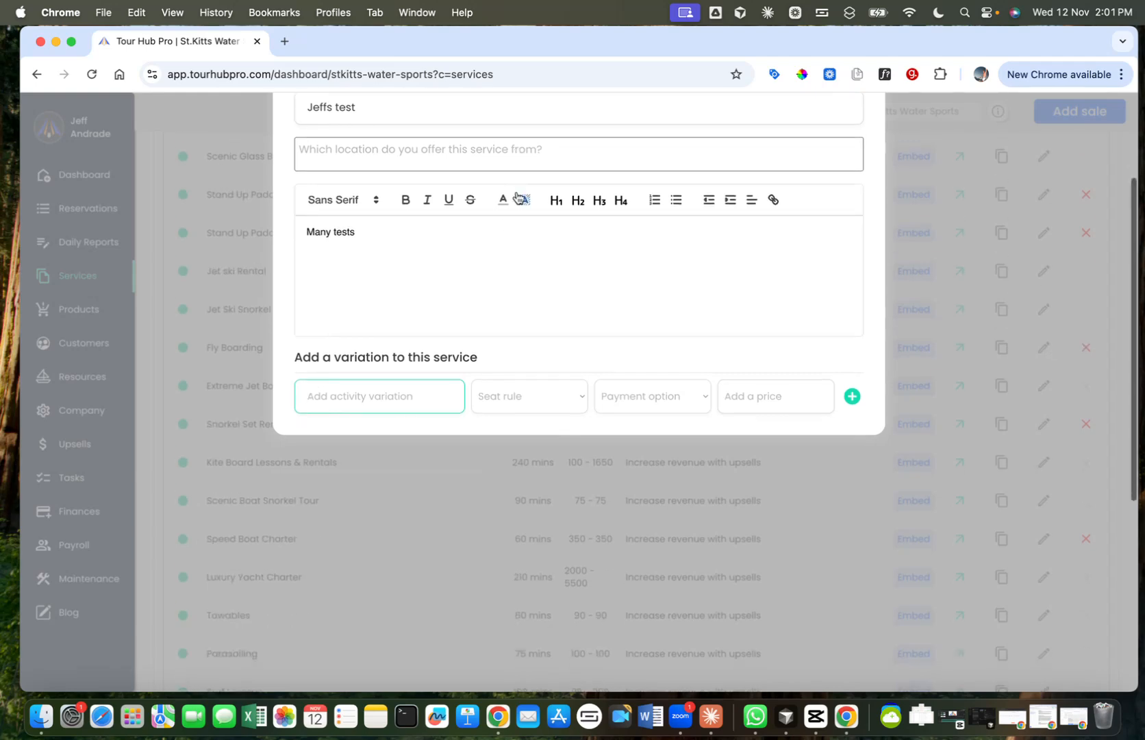
click(392, 386)
text(Je)
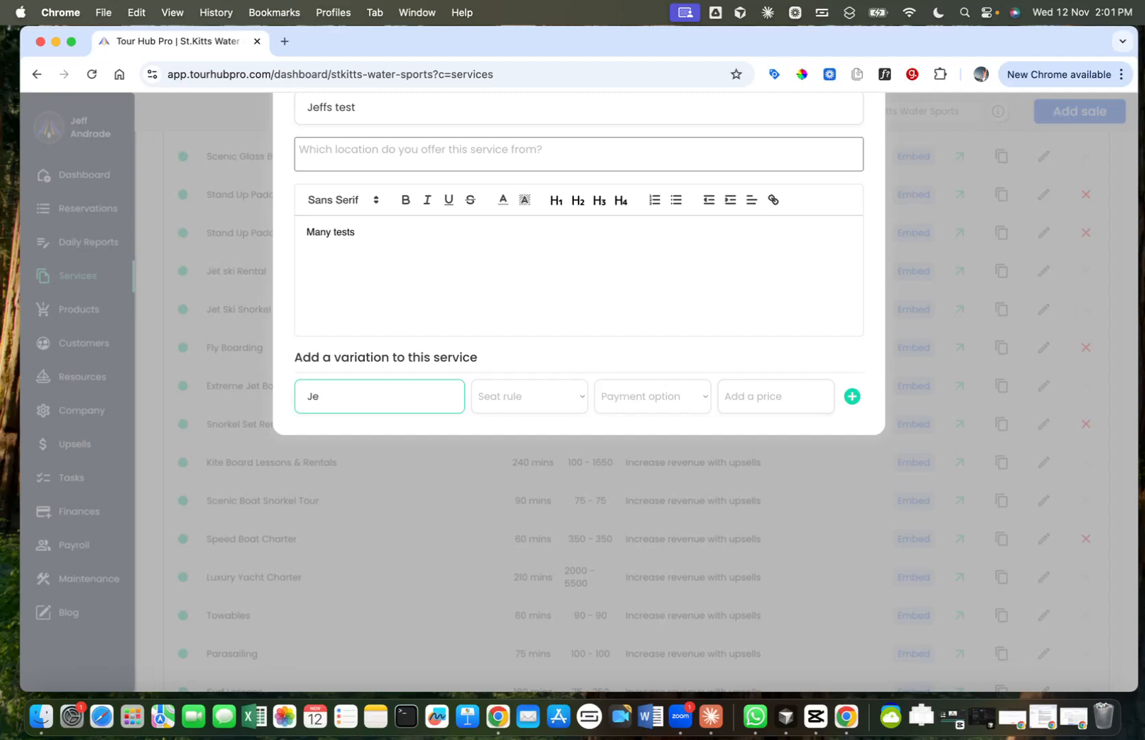
key(BackSpace)
key(BackSpace)
text(Jet Ski snorkel tour)
key(Tab)
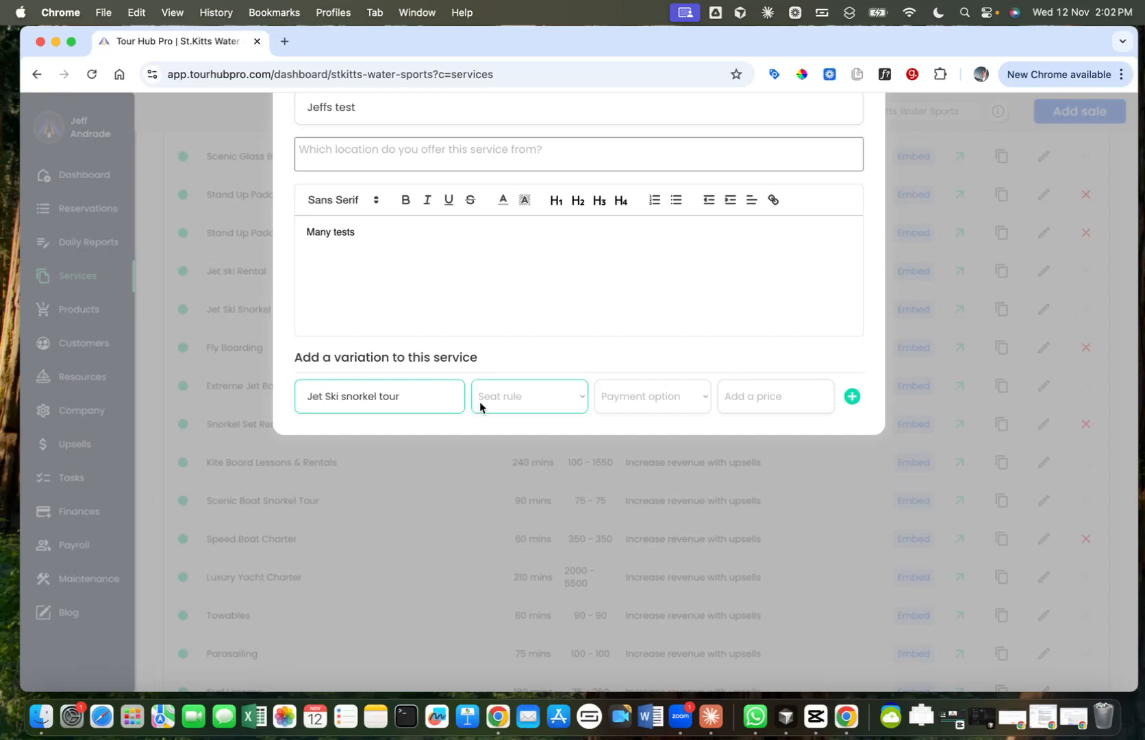
Step: Set the jet ski variation's seat rule to Not Shared, payment option to Full payment and price to $300
click(524, 402)
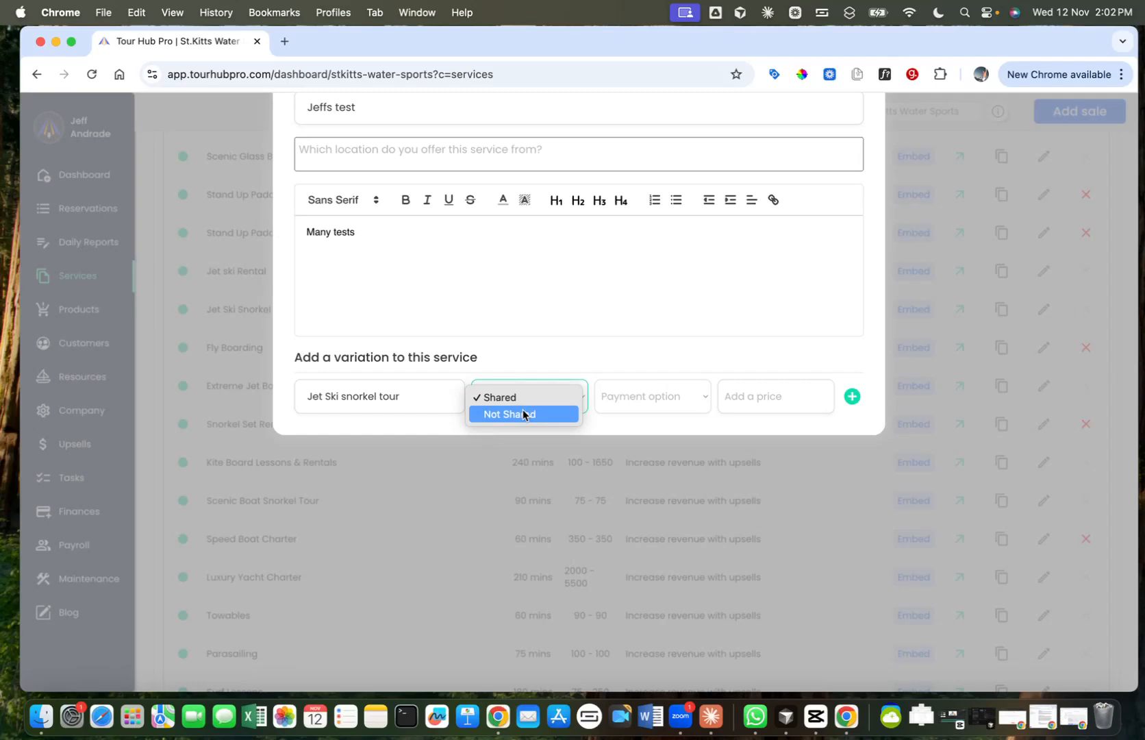
click(522, 414)
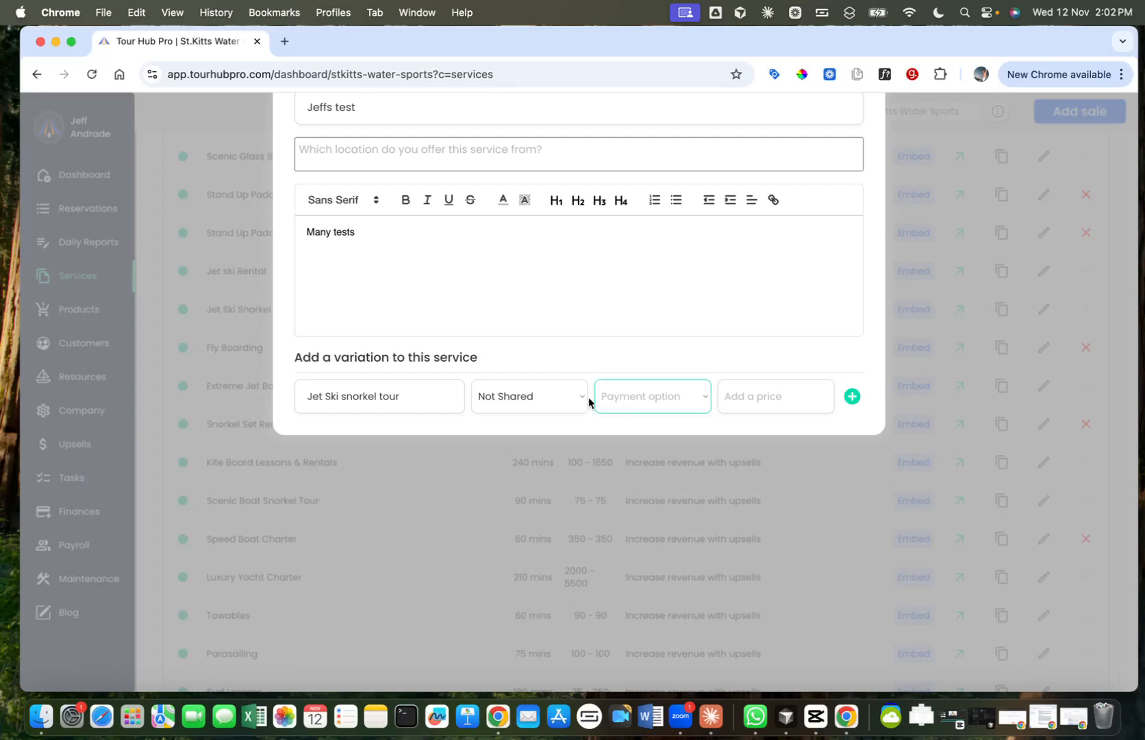
click(644, 396)
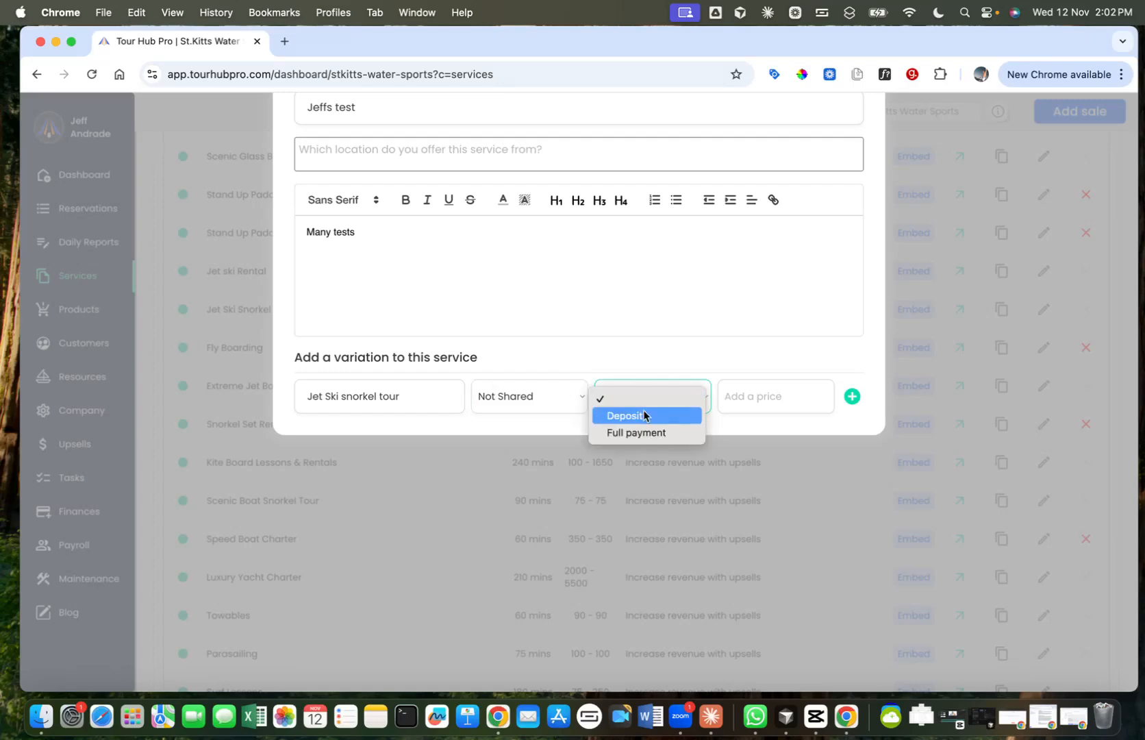
click(641, 434)
click(772, 395)
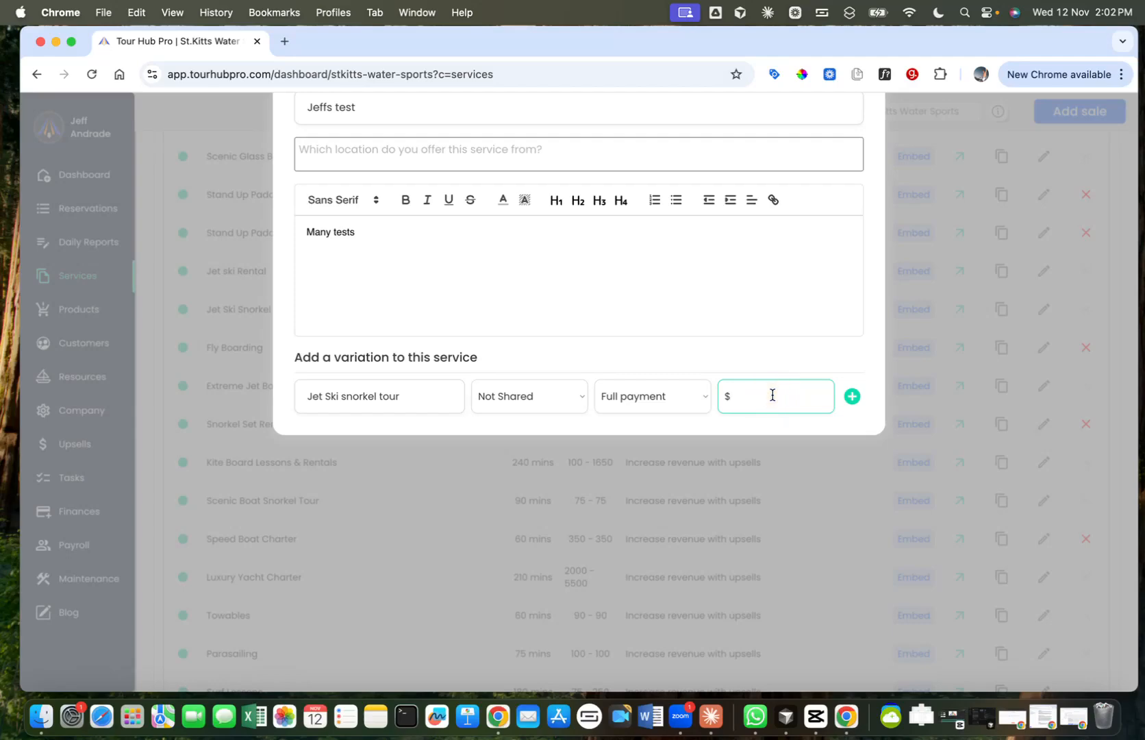
text(300)
Step: Rename the variation "Single Jet Ski snorkel tour" and add it to the service
click(303, 399)
text(Single)
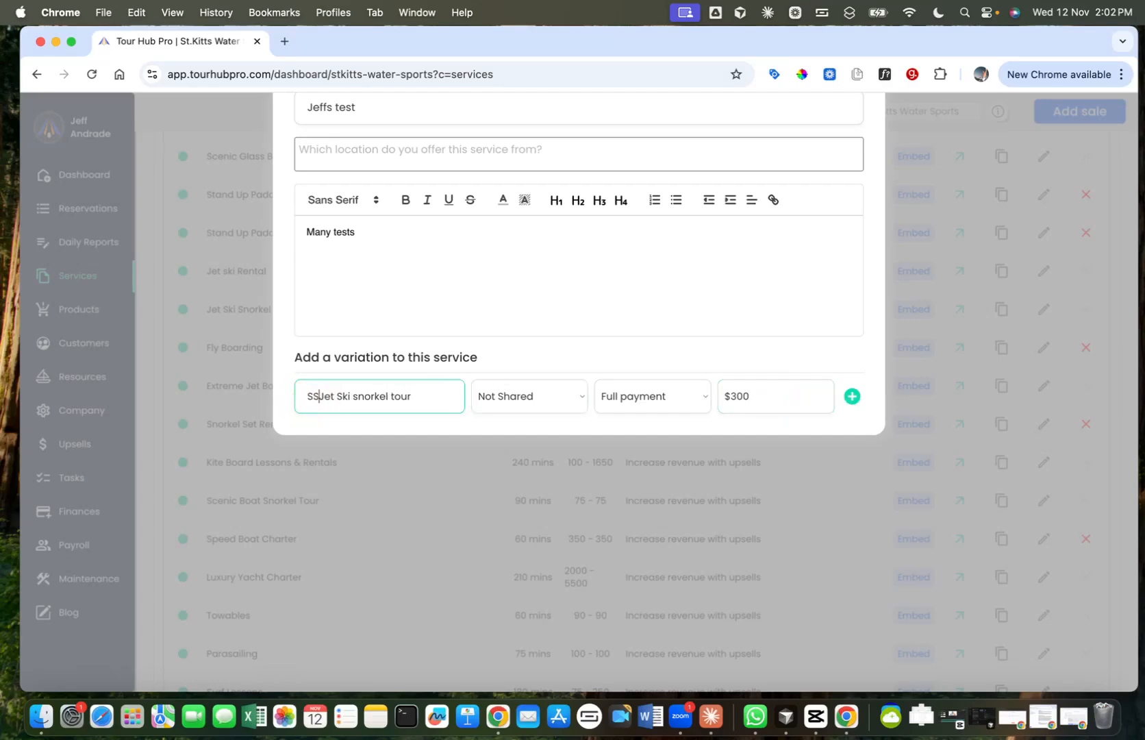
click(853, 399)
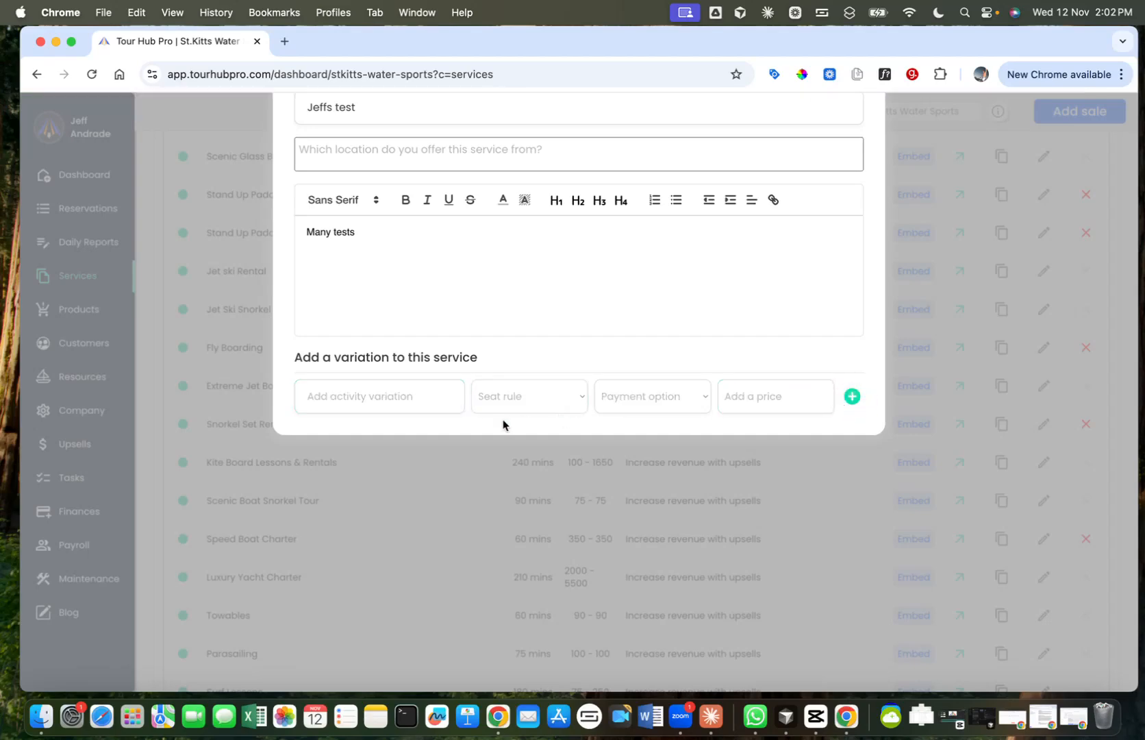
Step: Copy the first variation's name into a new variation and change it to "Double Jet Ski snorkel tour"
click(396, 463)
triple_click(416, 463)
key(super+c)
click(374, 391)
key(super+v)
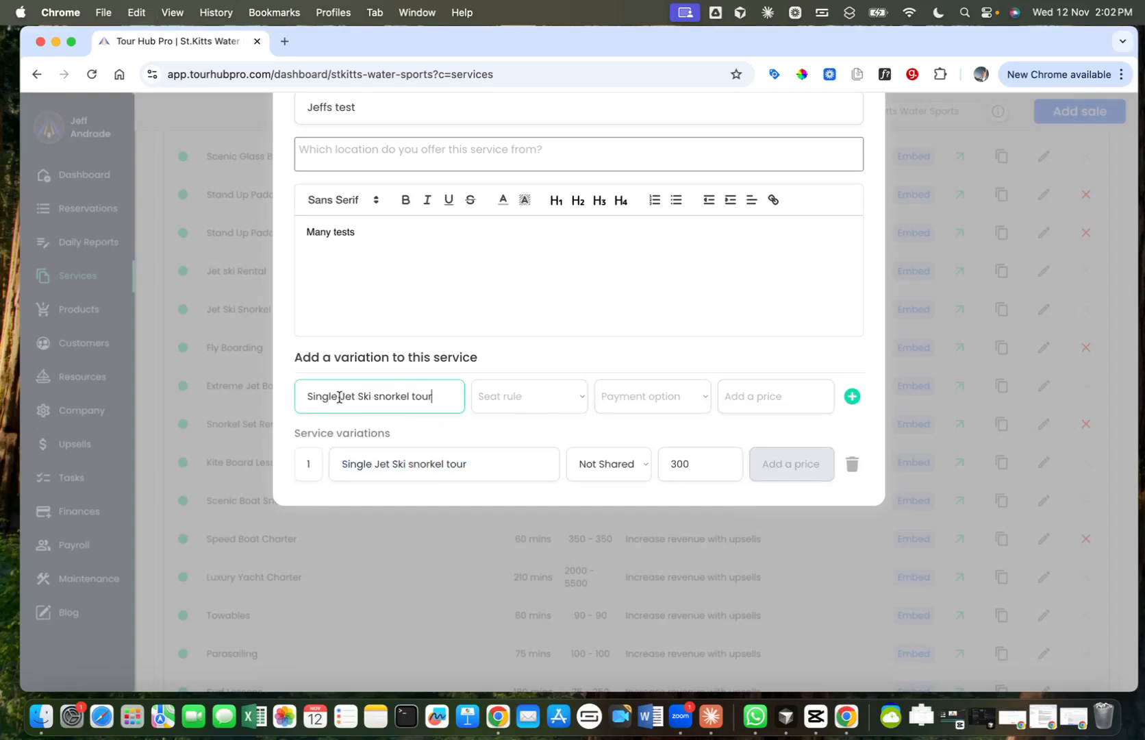
double_click(313, 396)
text(Double)
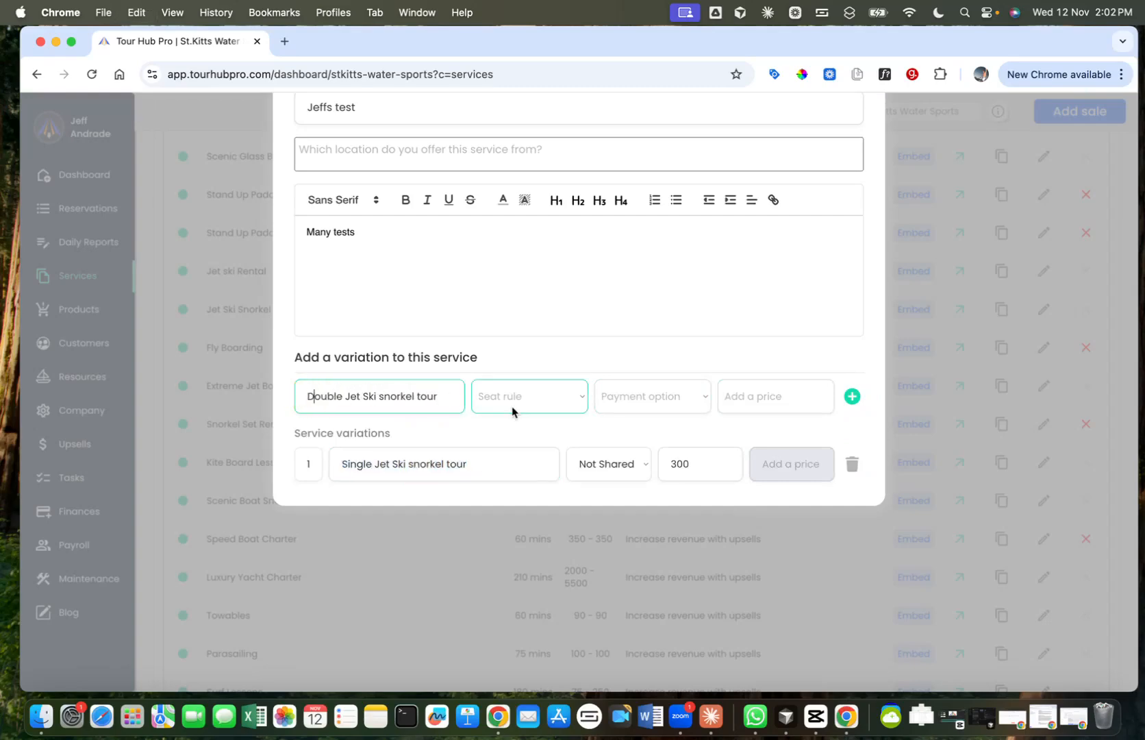
Step: Set the double jet ski variation to Not Shared, Full payment and $400, and add it to the service
click(546, 401)
click(544, 414)
click(626, 397)
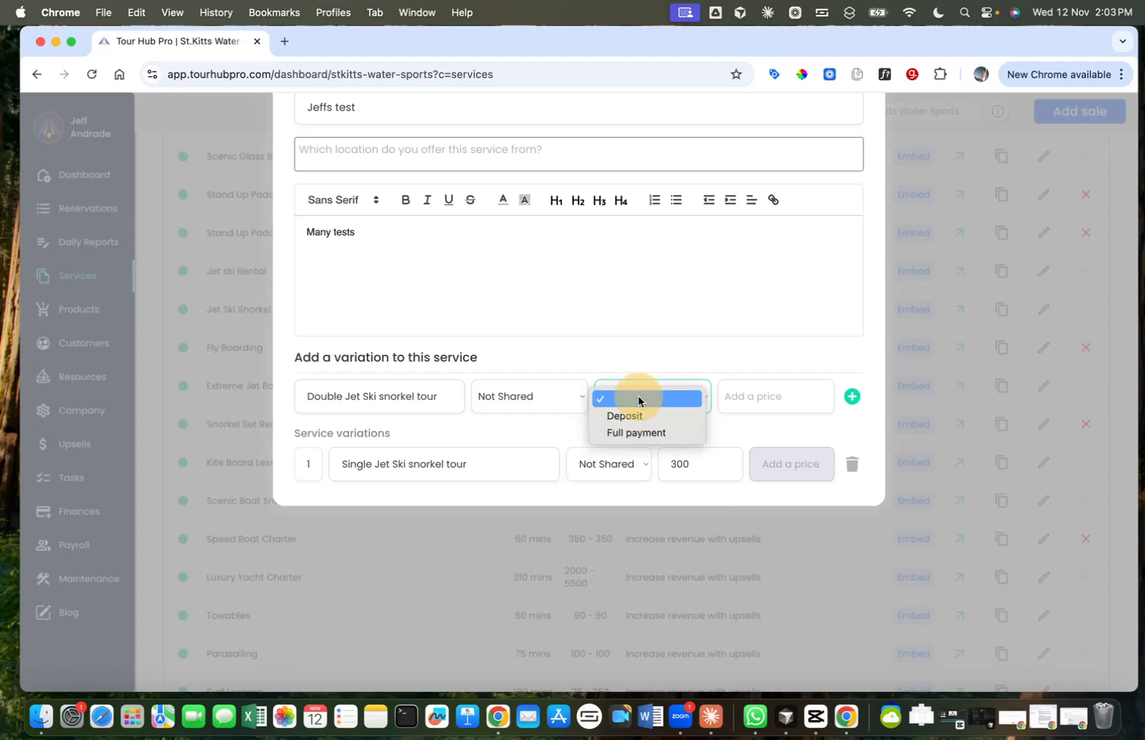
click(654, 431)
click(777, 413)
text($400)
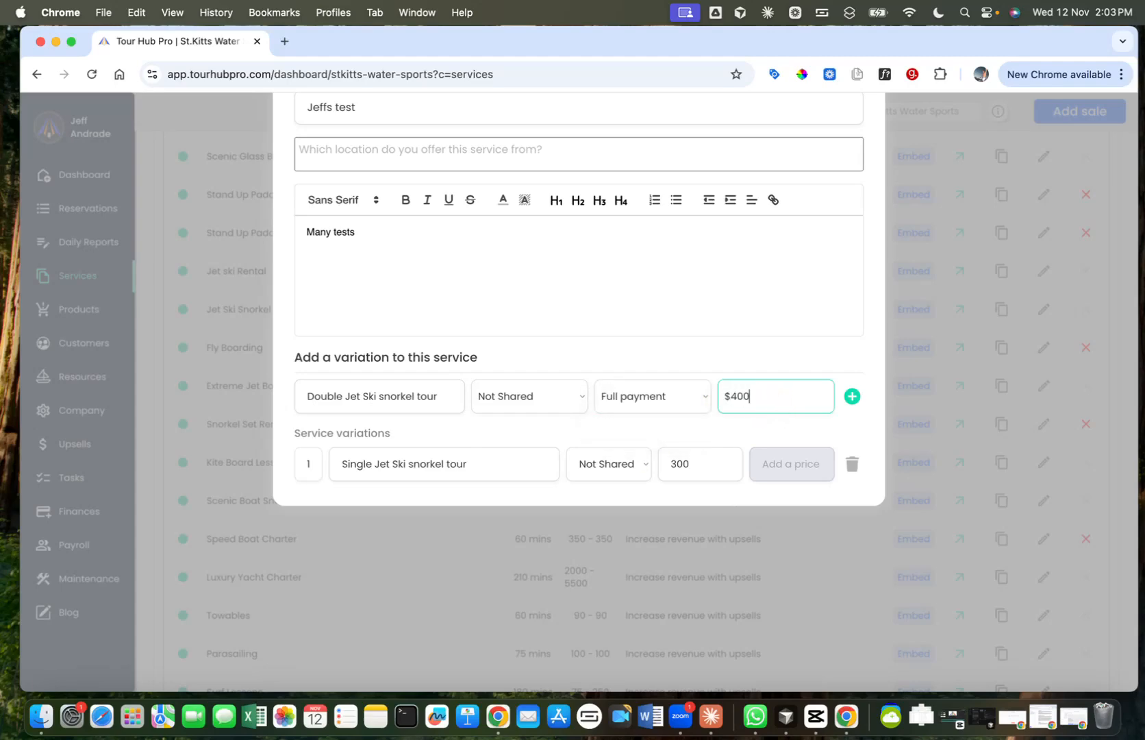
key(Return)
Step: Add a "Parasailing" variation with the Shared seat rule, Full payment and a price of $100
scroll(657, 298, down, 3)
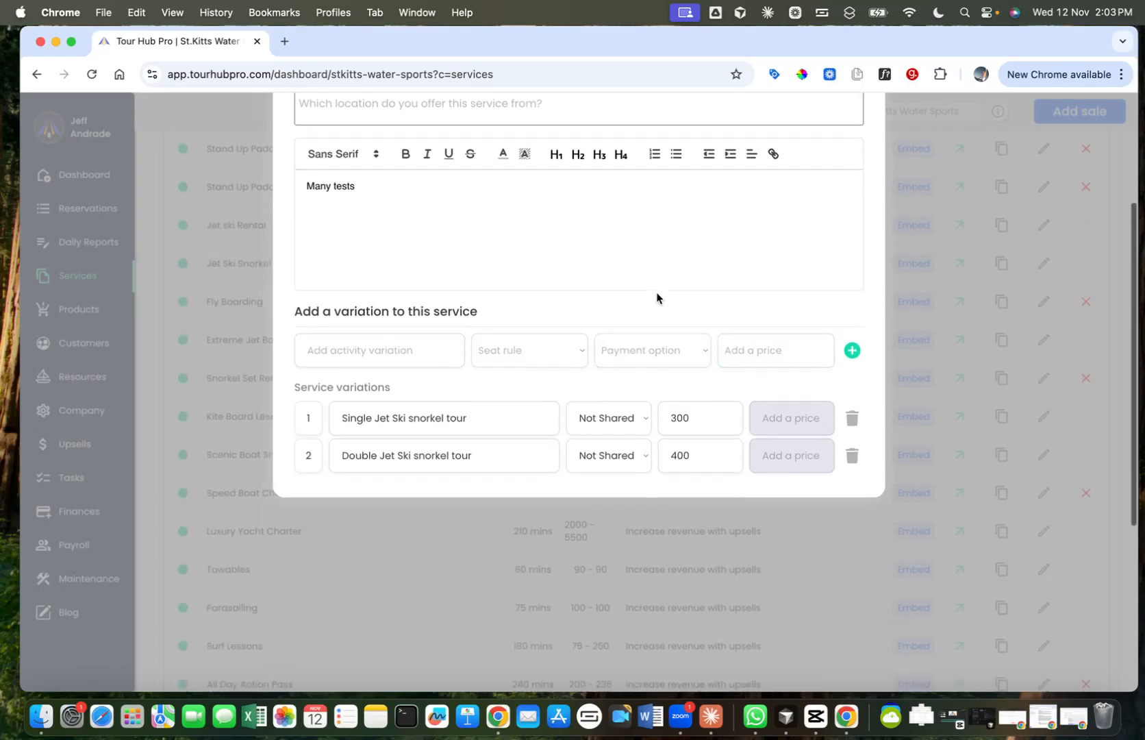
click(433, 285)
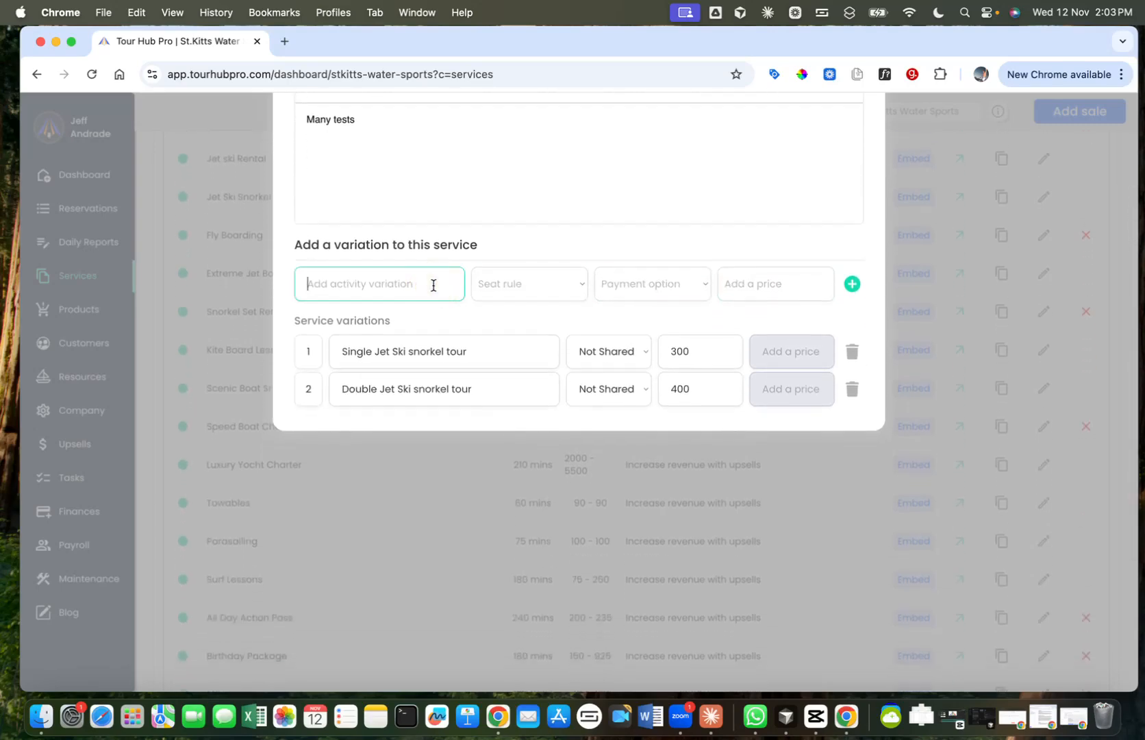
text(Parasailing)
click(533, 284)
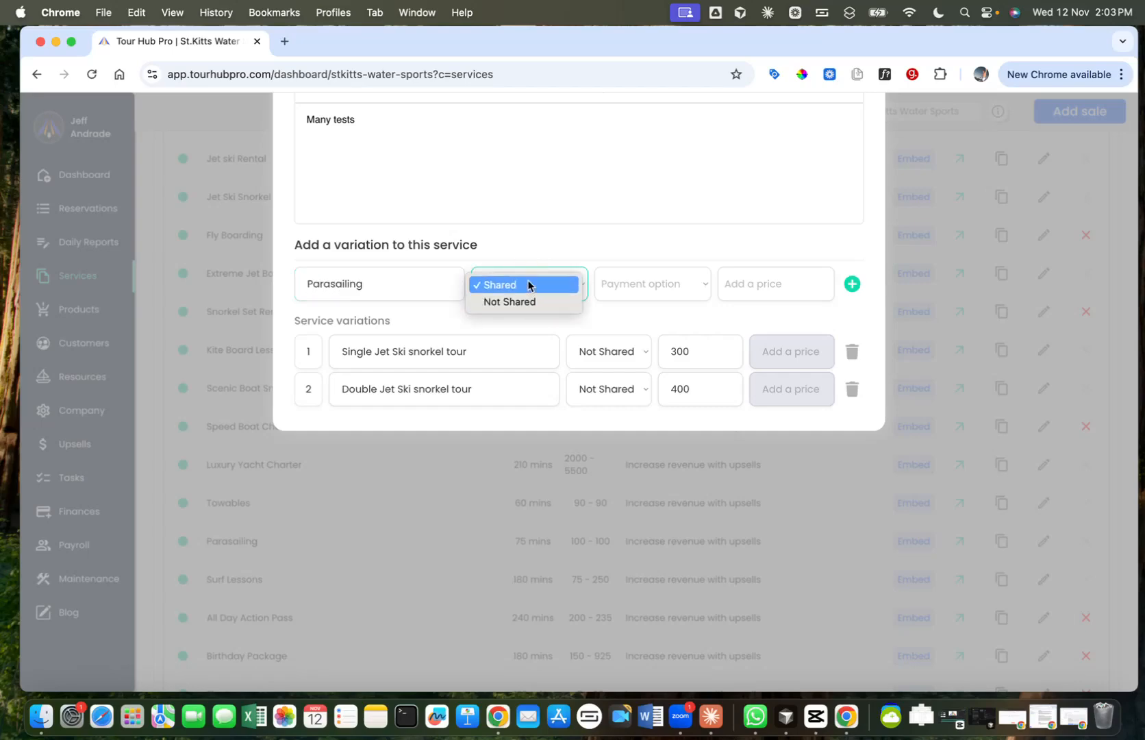
click(533, 285)
click(664, 291)
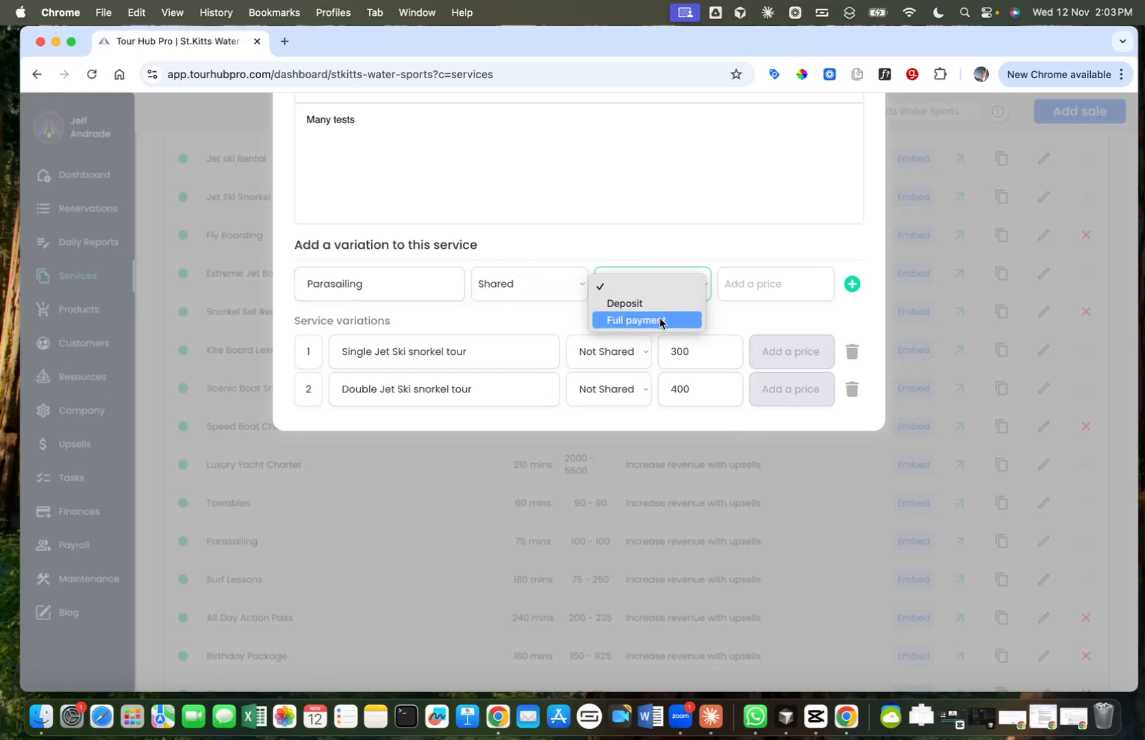
click(647, 321)
click(756, 293)
text(1000)
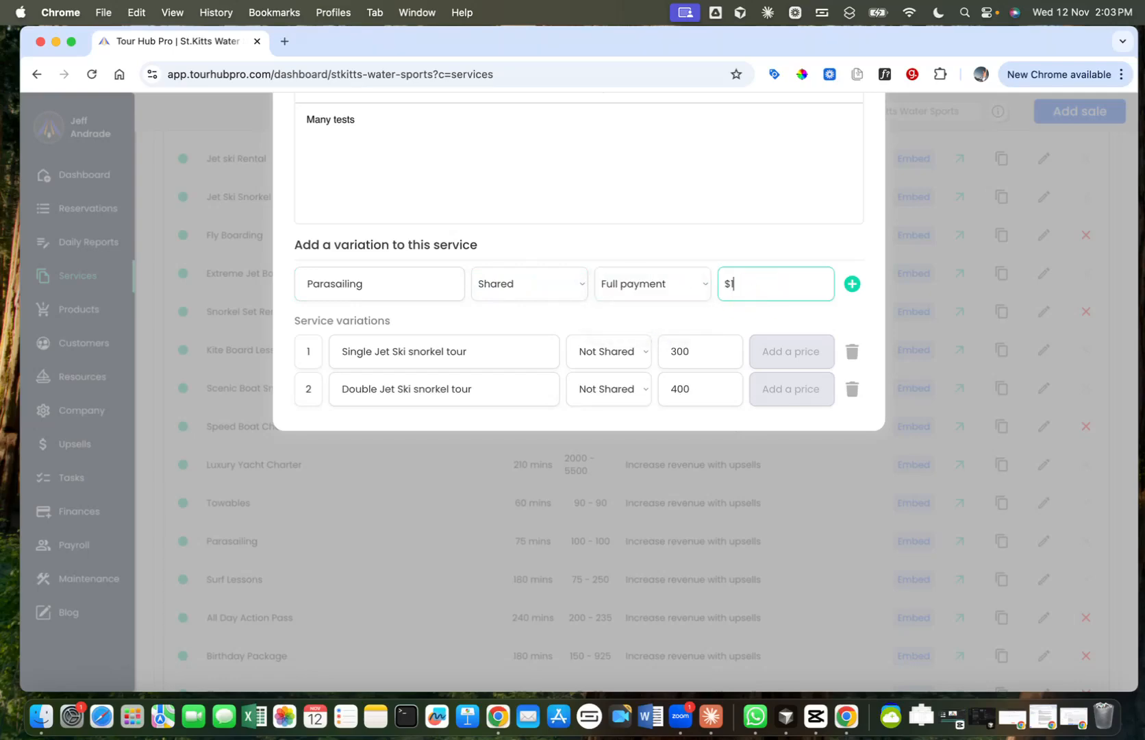
key(BackSpace)
click(852, 284)
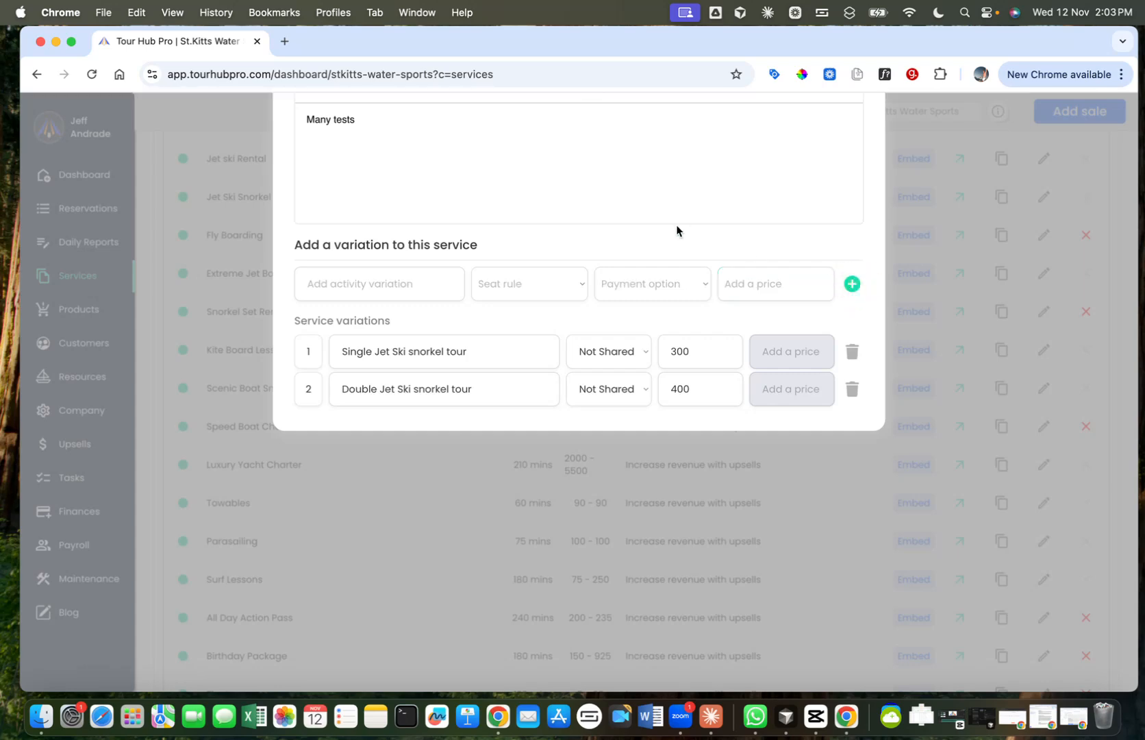
Step: Enter "All day action pass" as the name of a fourth variation
scroll(677, 230, down, 3)
click(345, 198)
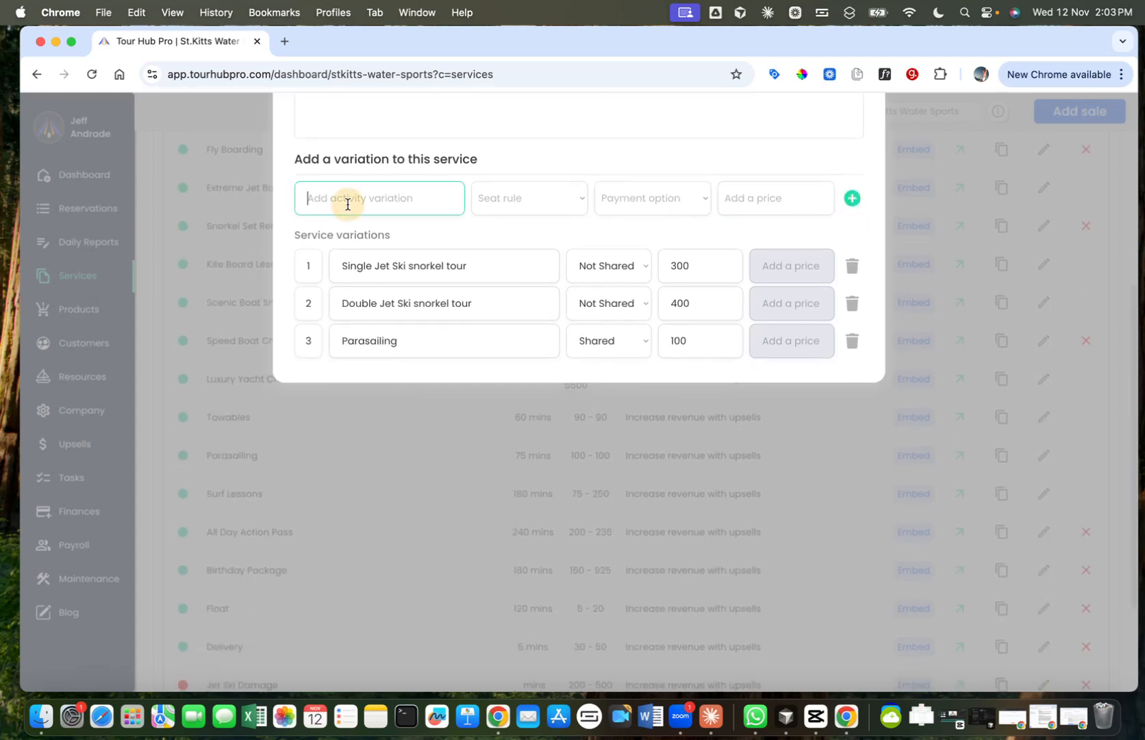
text(All day acyion)
key(BackSpace)
key(BackSpace)
key(BackSpace)
key(BackSpace)
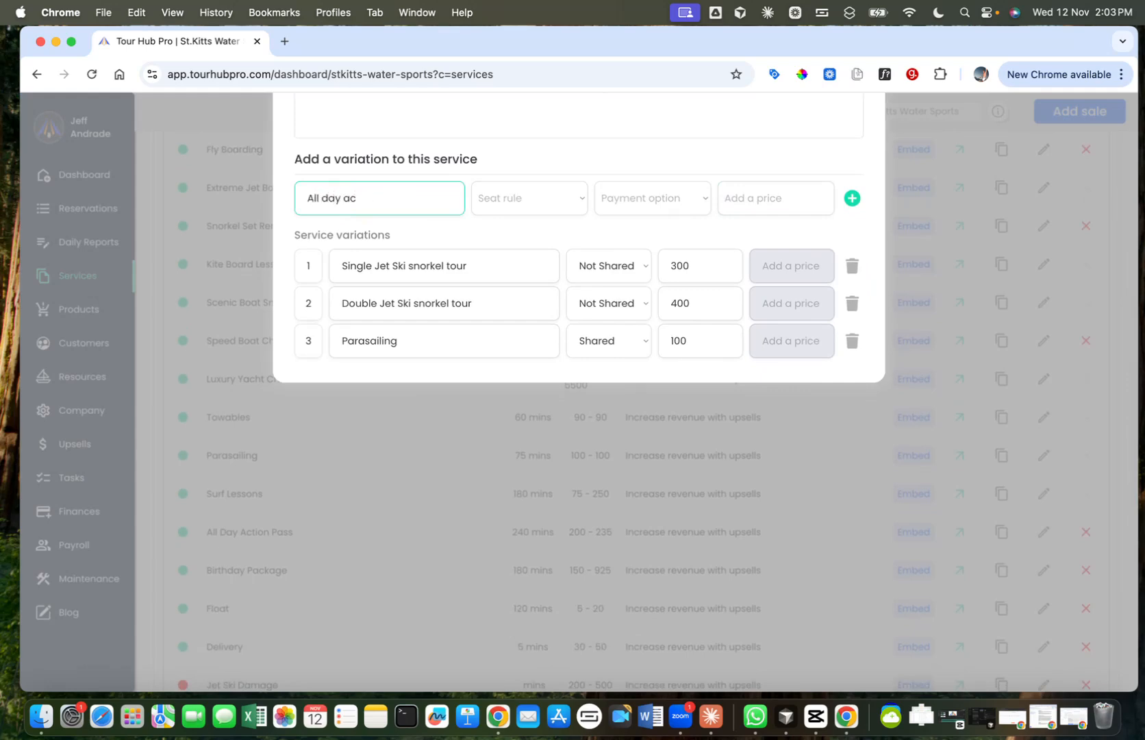
text(tion pass)
Step: Set the action pass variation to Not Shared, Full payment and $200, and add it to the service
click(494, 209)
click(510, 216)
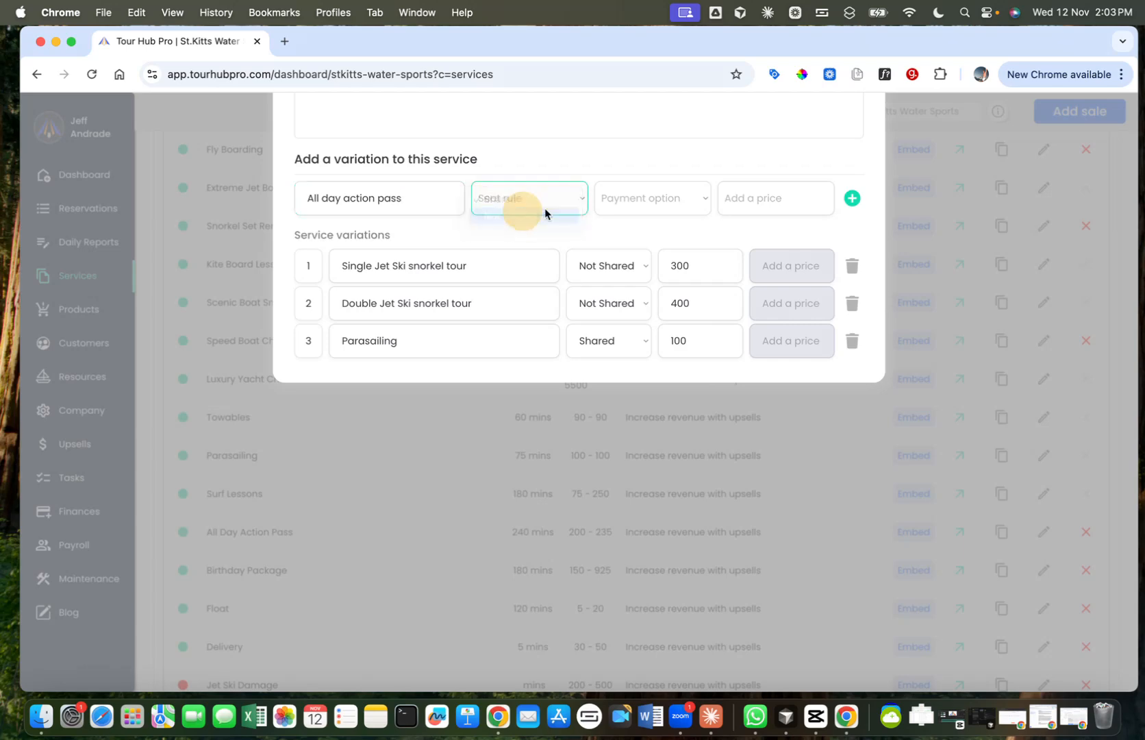
click(627, 209)
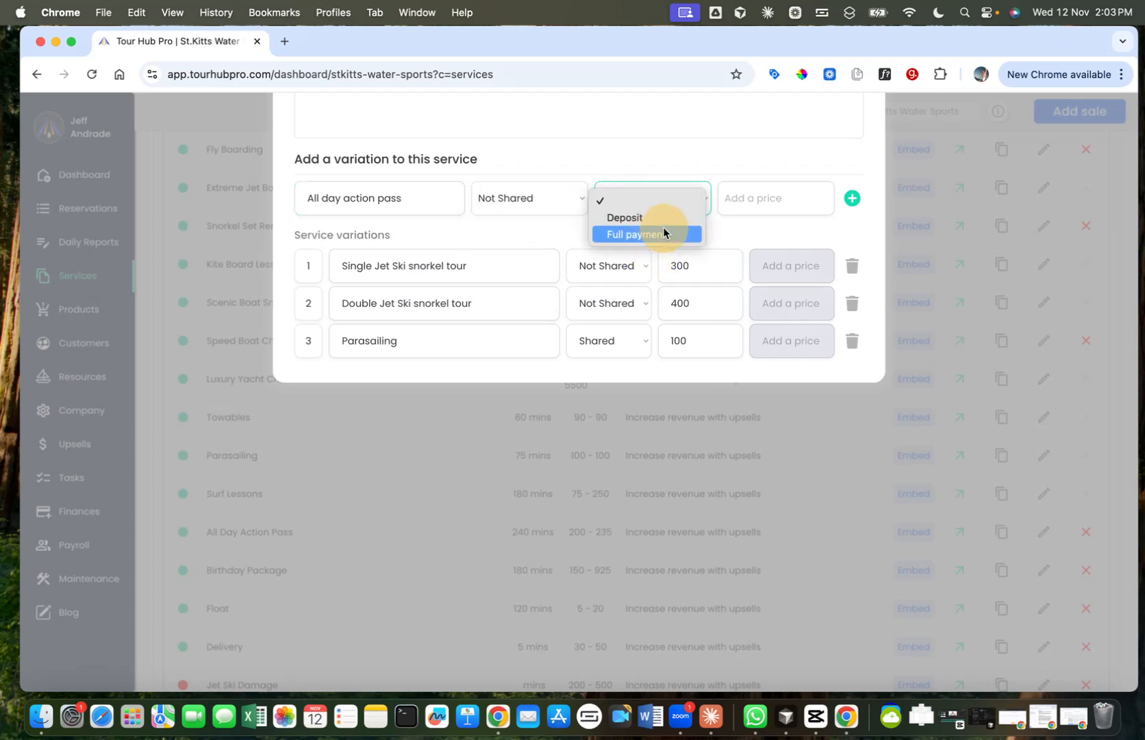
click(757, 204)
click(758, 200)
text(2000)
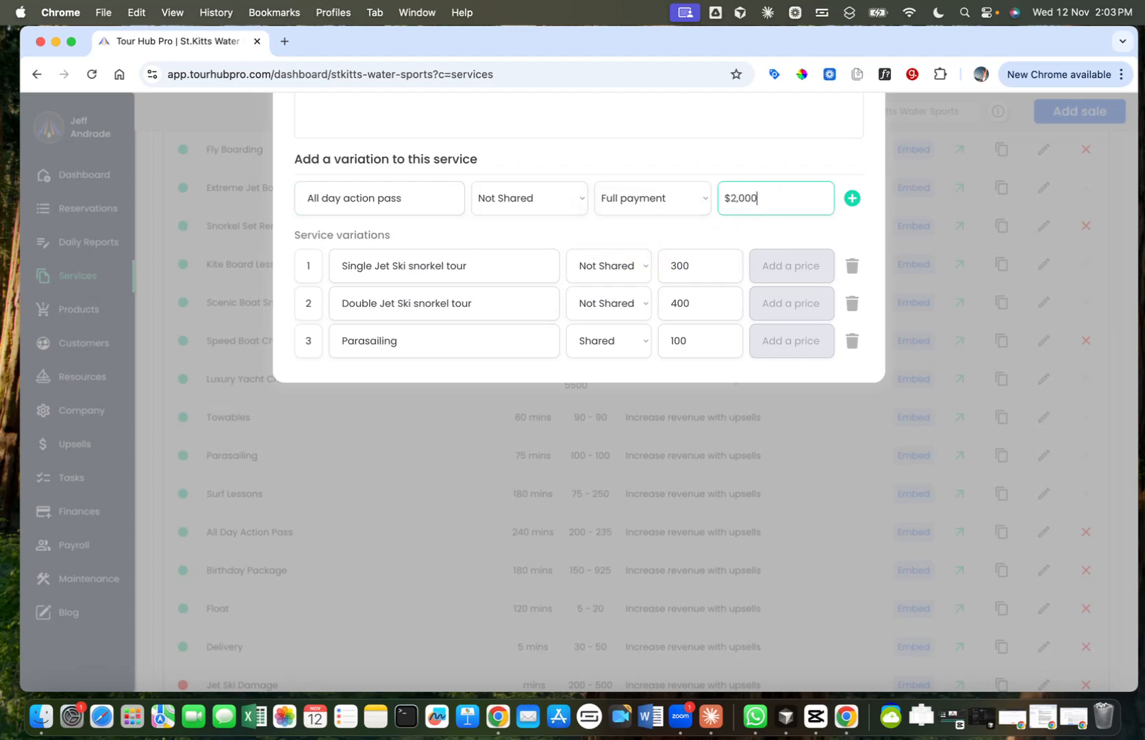
key(Return)
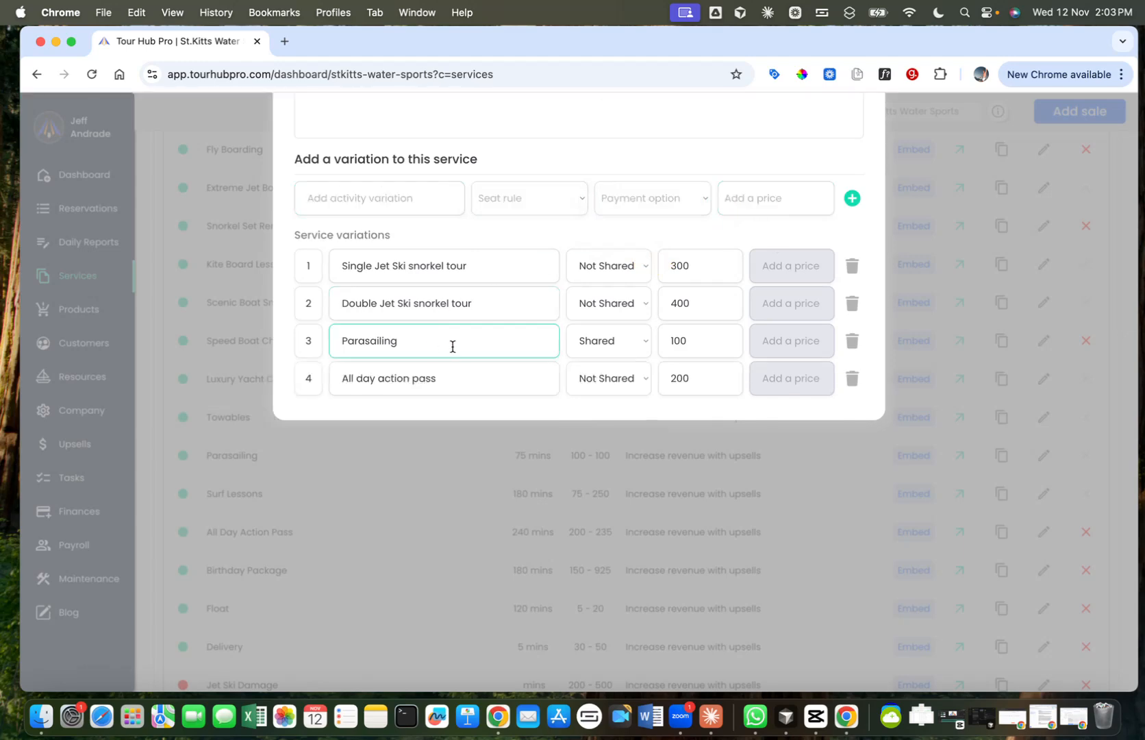
Step: Start a new Customer equipment resource entry for the service's variations
scroll(525, 355, up, 5)
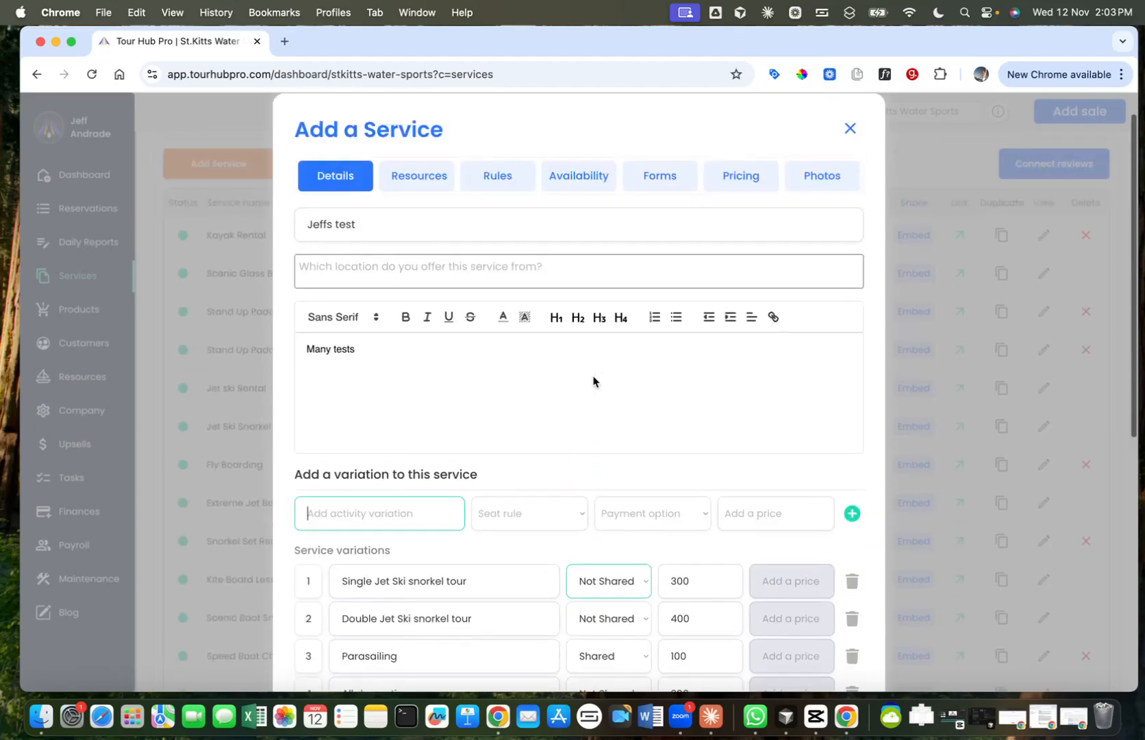
scroll(490, 309, down, 2)
scroll(496, 326, up, 5)
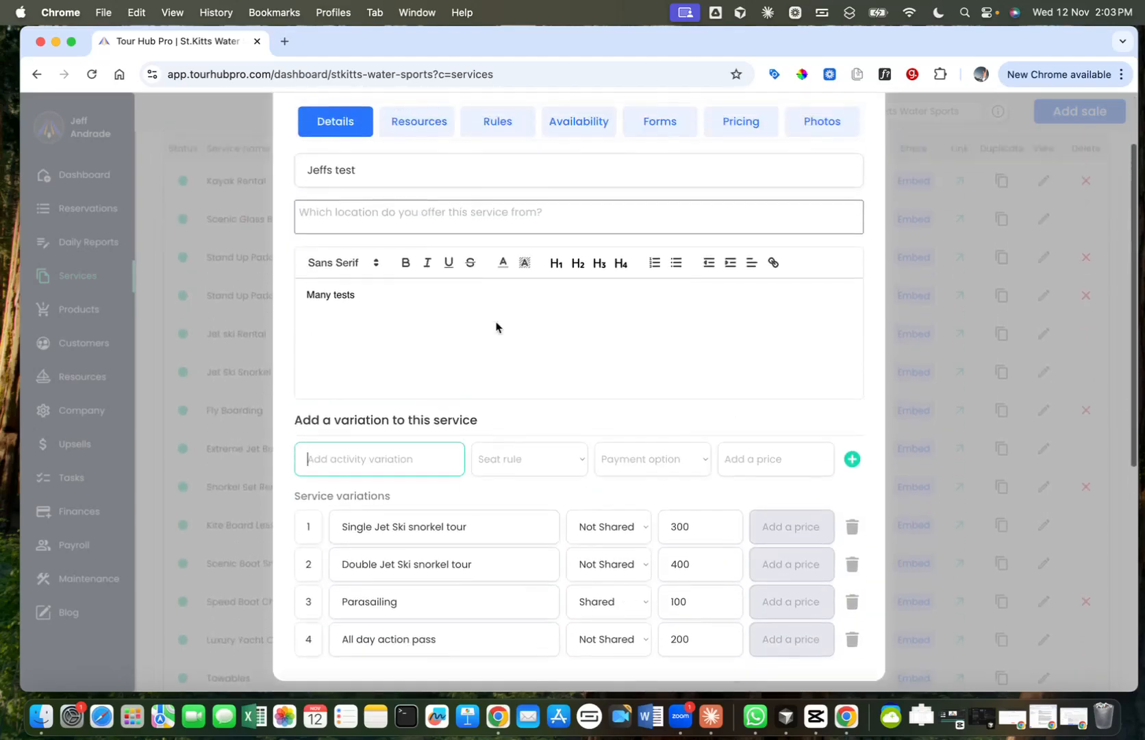
click(435, 182)
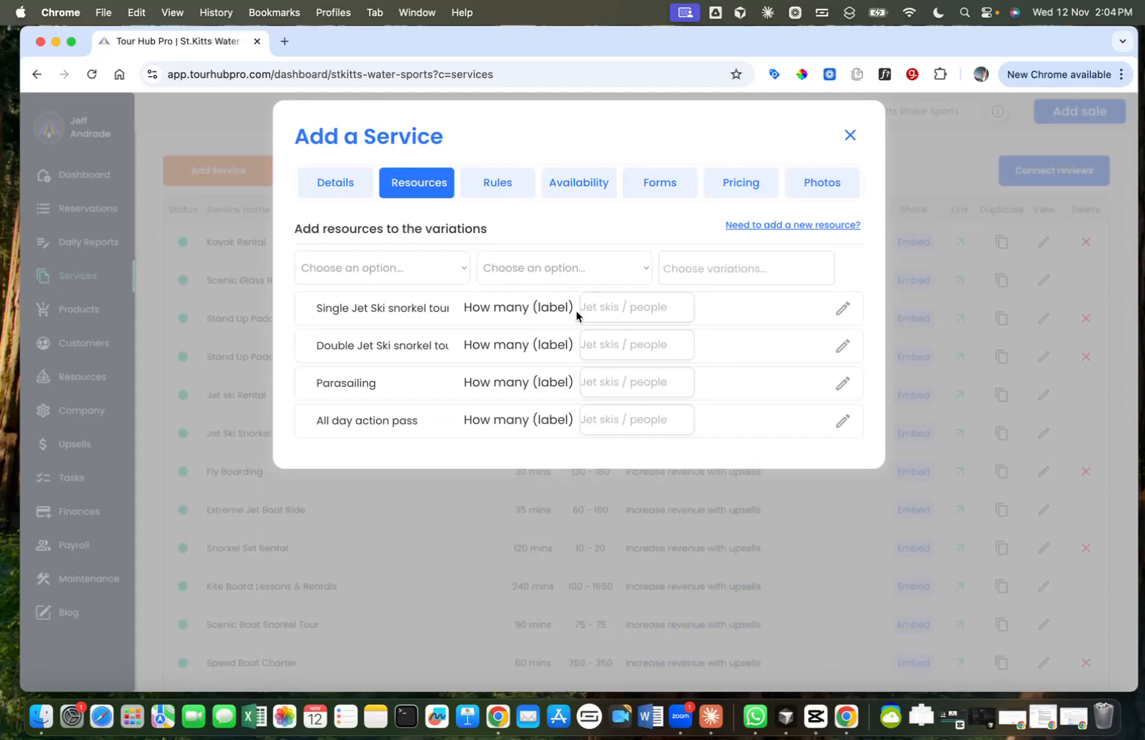
click(432, 270)
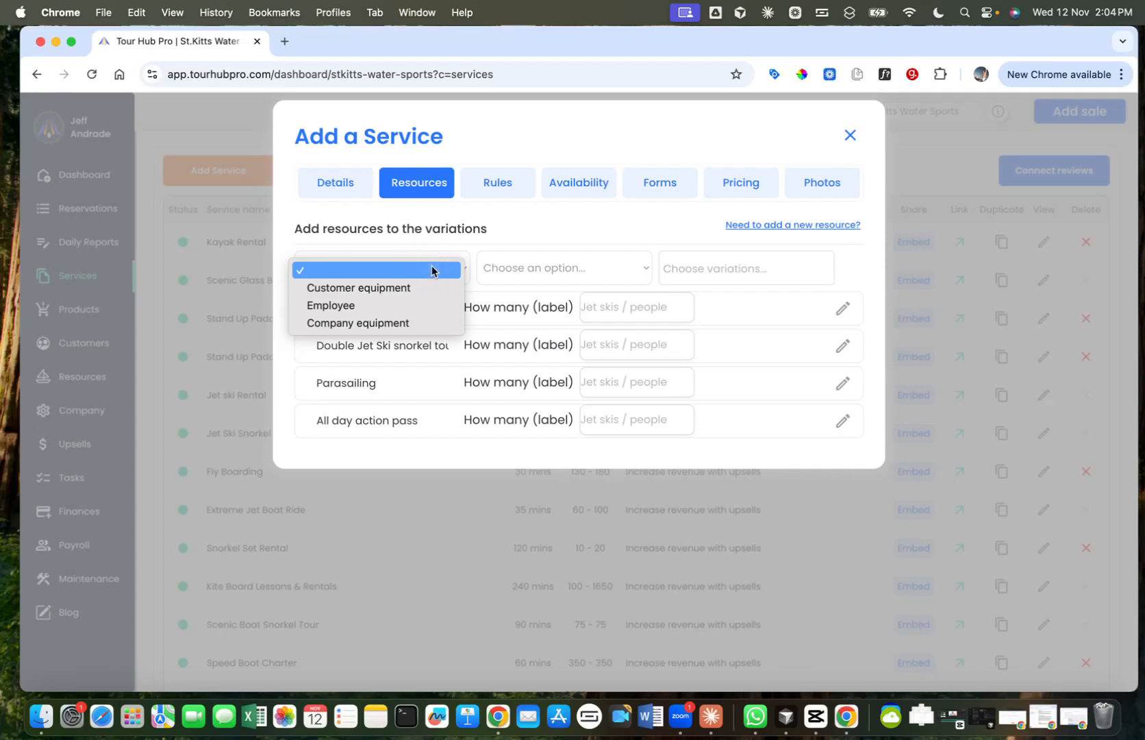
click(414, 287)
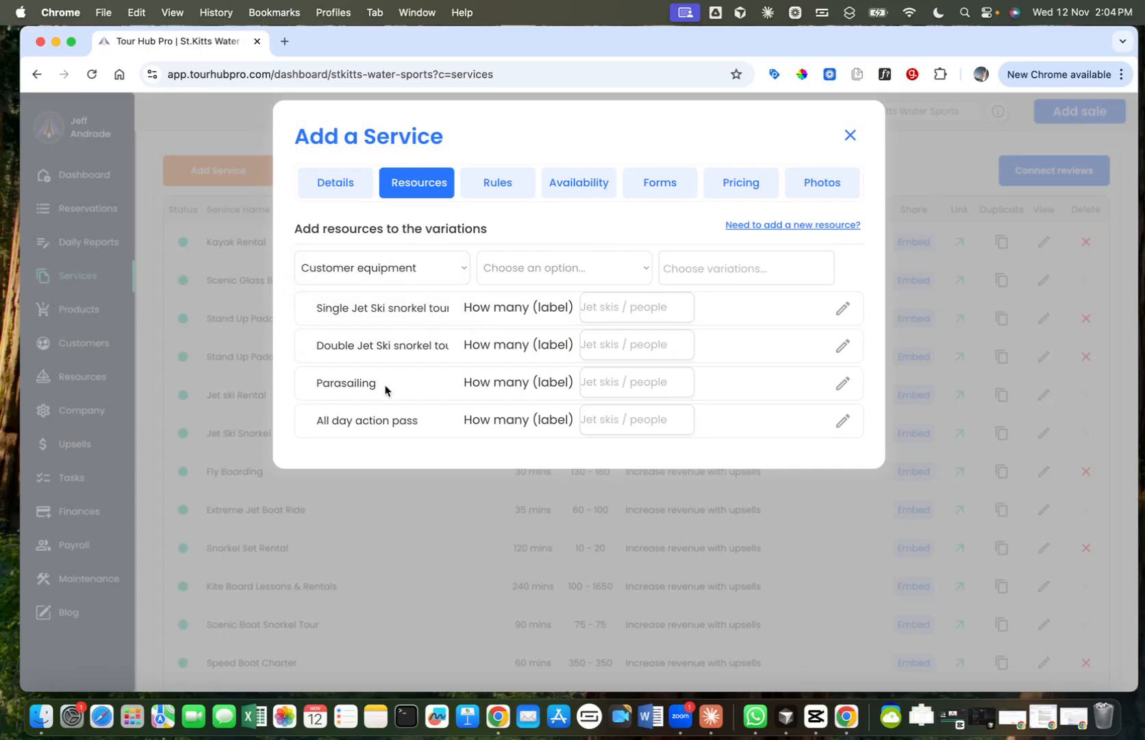
click(551, 271)
click(539, 287)
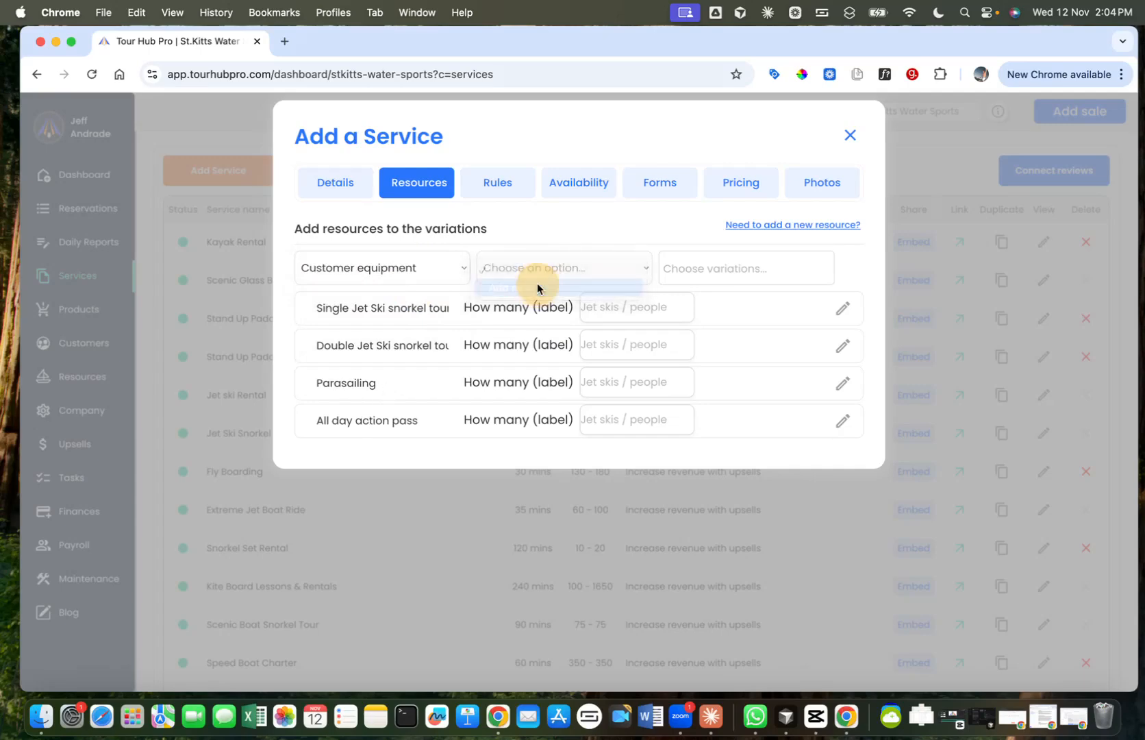
Step: Assign the new equipment entry to the Single Jet Ski snorkel tour and Double Jet Ski snorkel tour variations
click(759, 265)
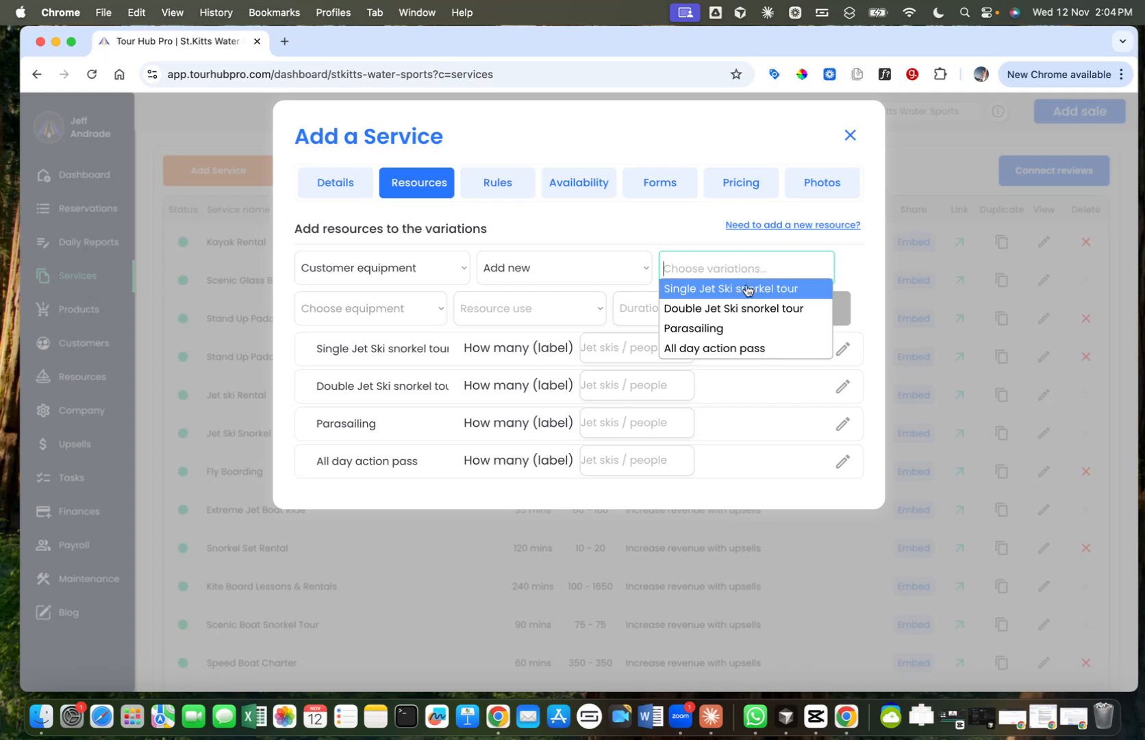
click(754, 286)
click(818, 263)
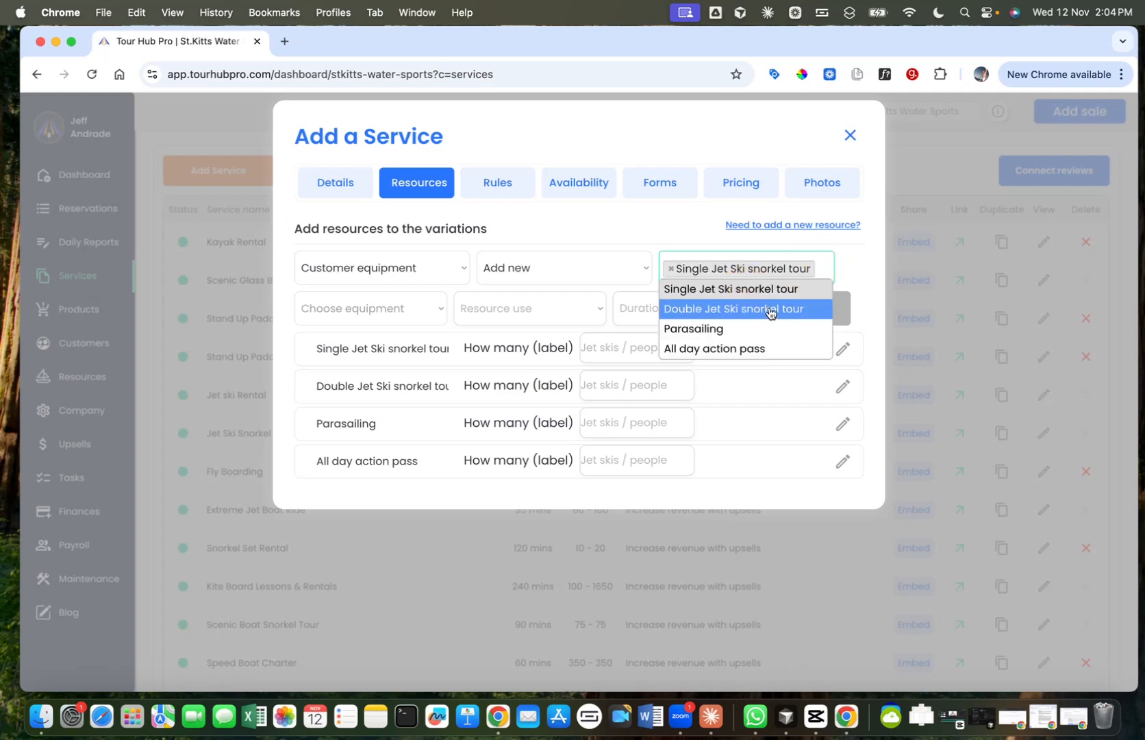
click(768, 307)
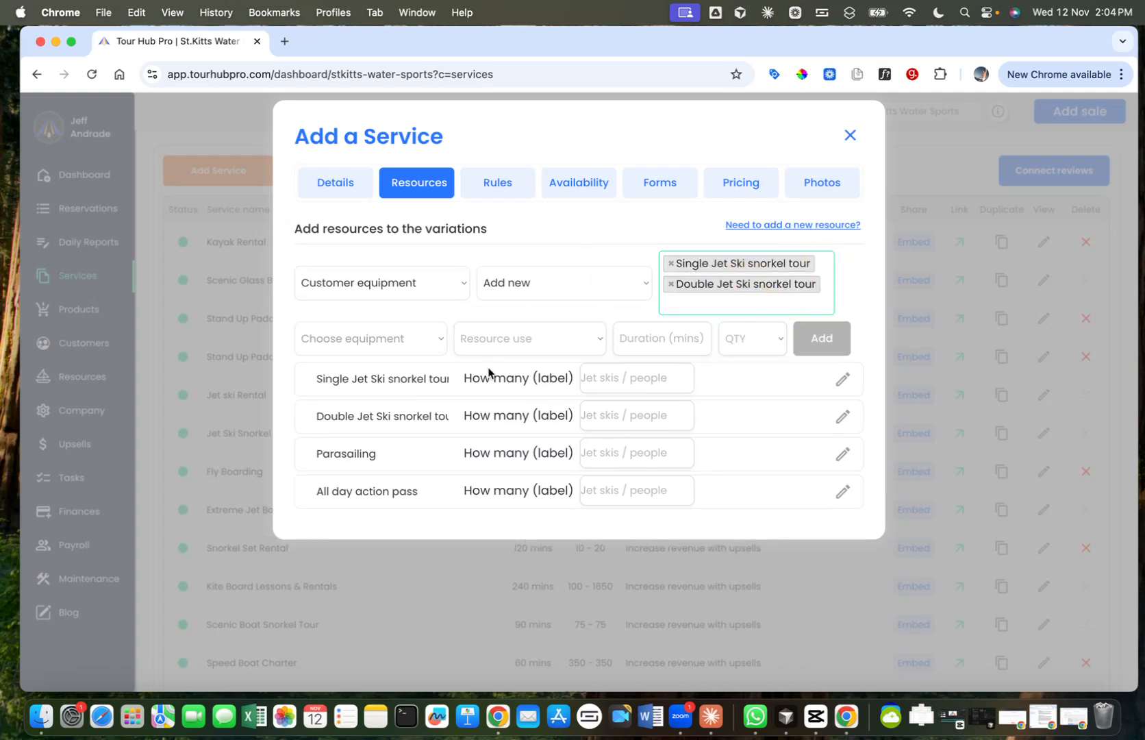
Step: Choose Jet Ski as the customer equipment for both snorkel tour variations
click(396, 340)
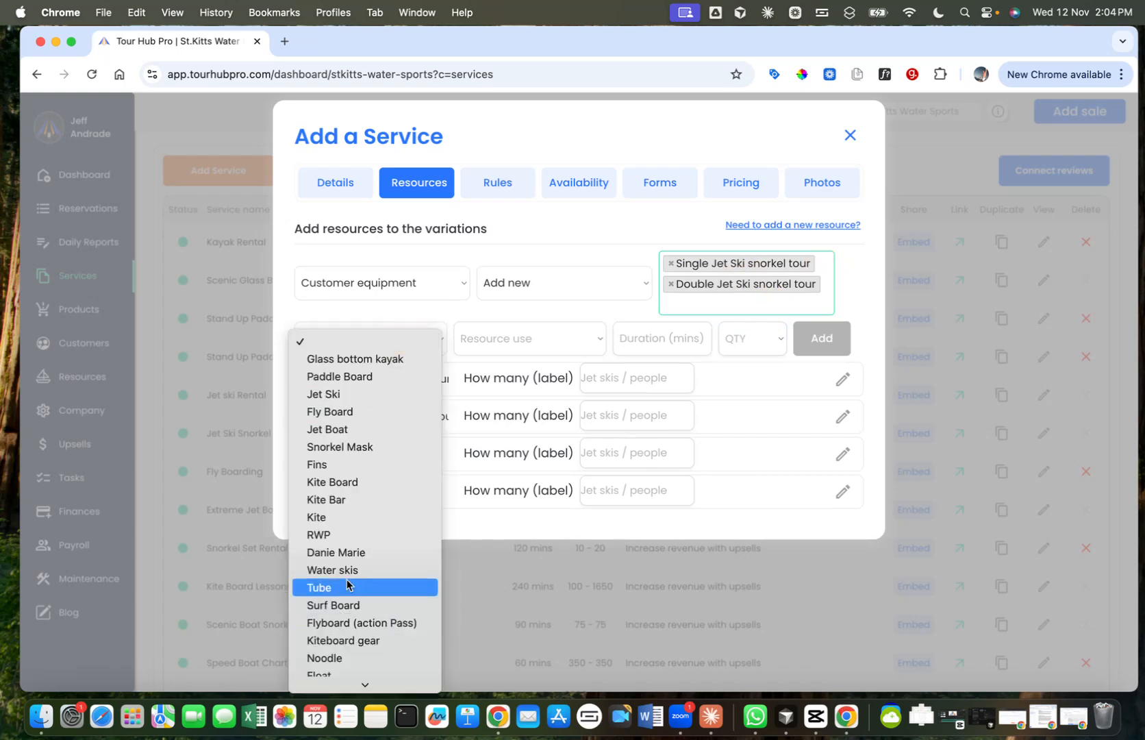
click(371, 395)
click(798, 226)
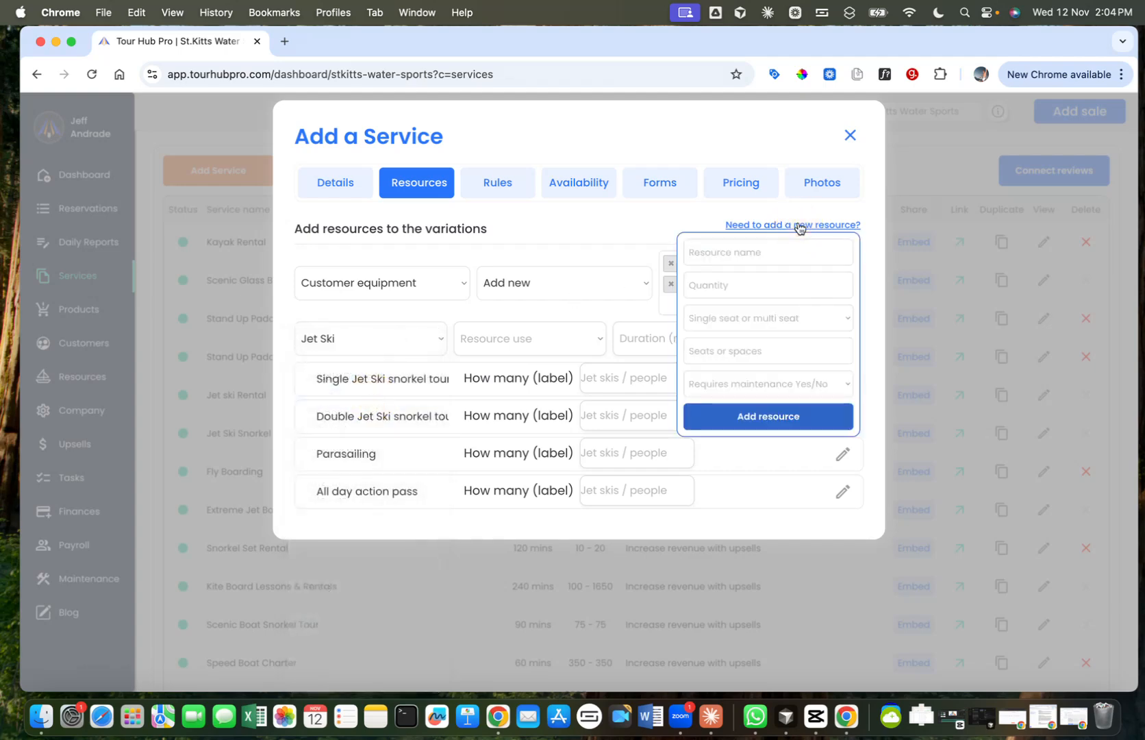
click(632, 216)
click(390, 341)
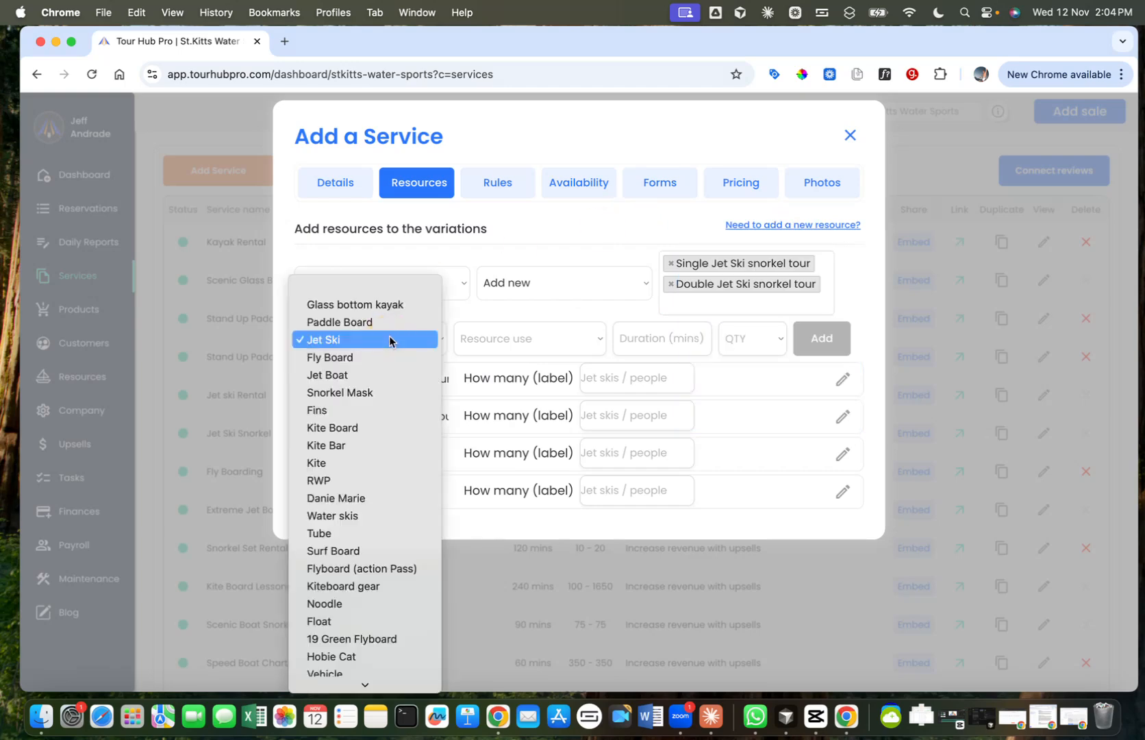
click(389, 340)
Step: Set the jet ski to Resource Based use, 120 minutes and a quantity of 1, and add it to the variations
click(529, 346)
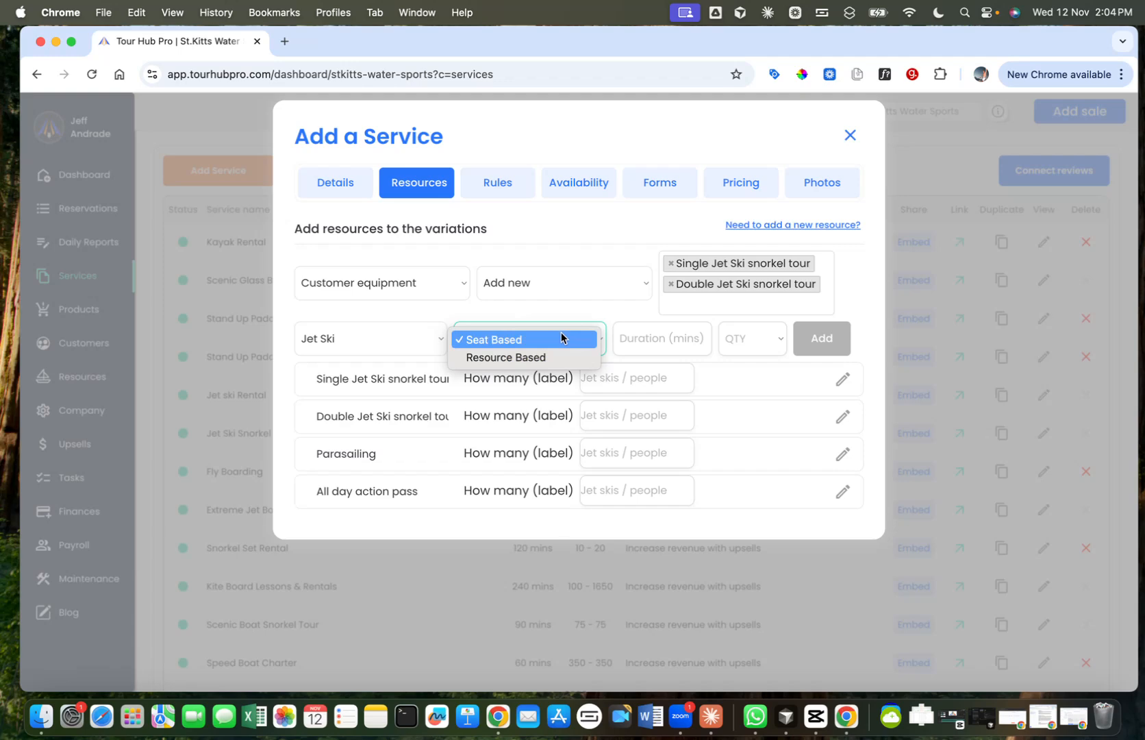
click(518, 358)
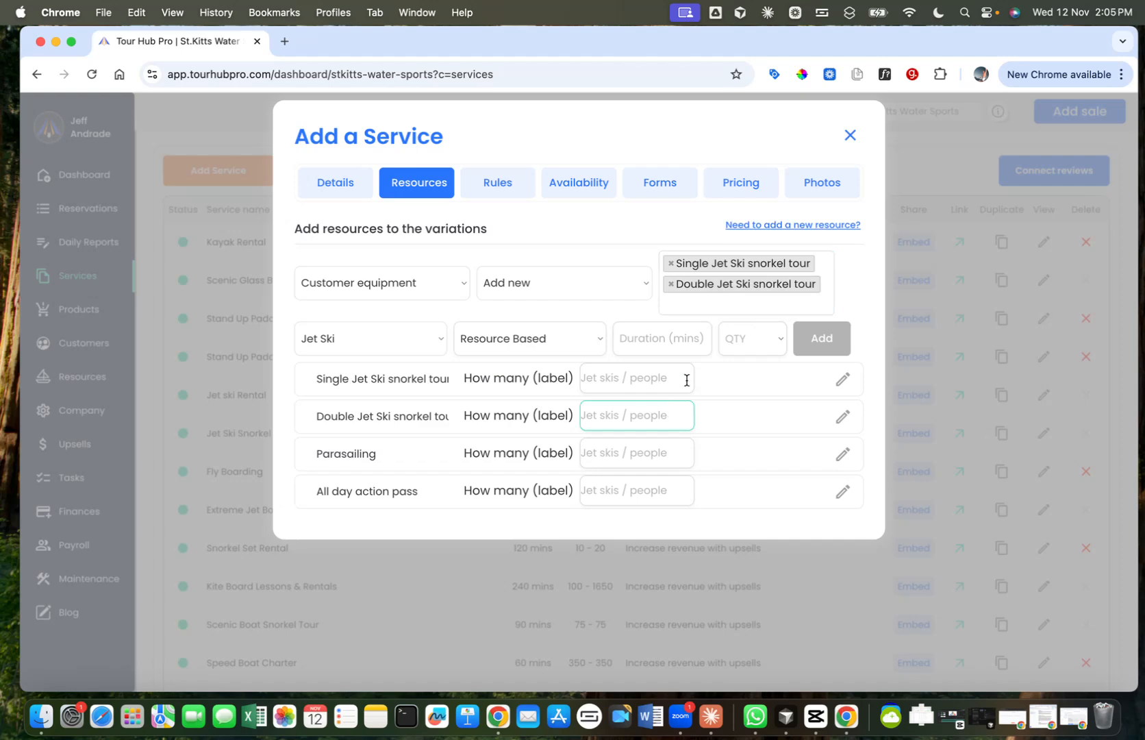
click(669, 340)
text(120)
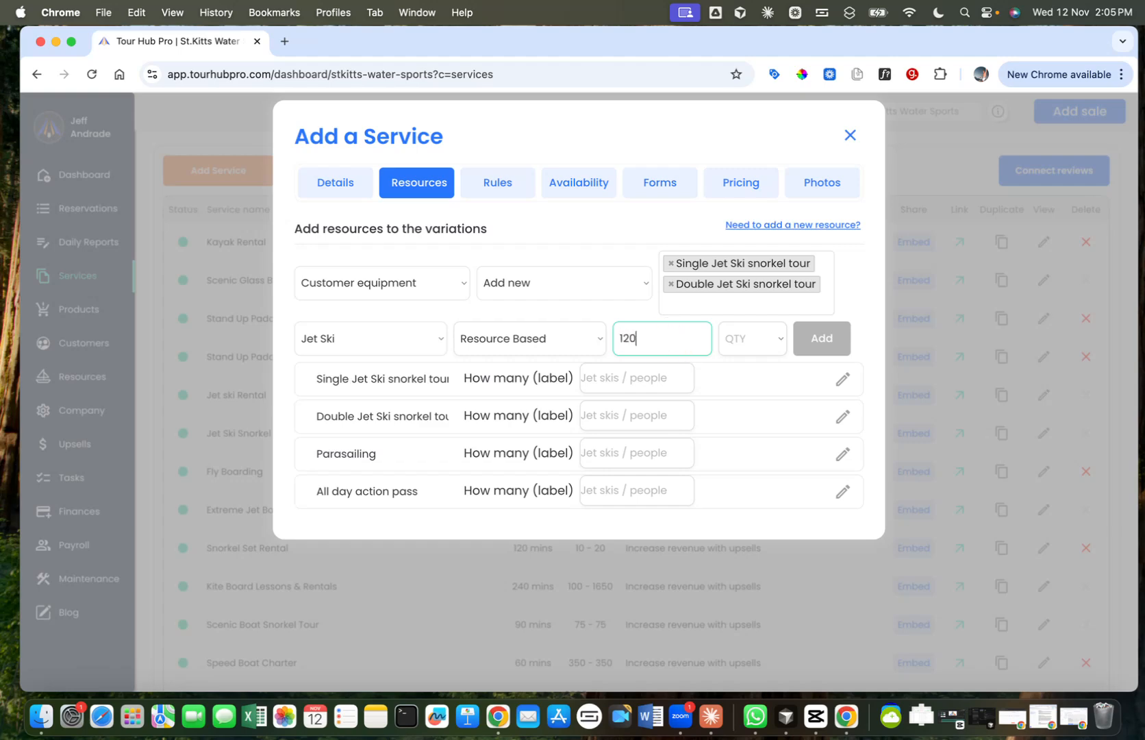
click(744, 343)
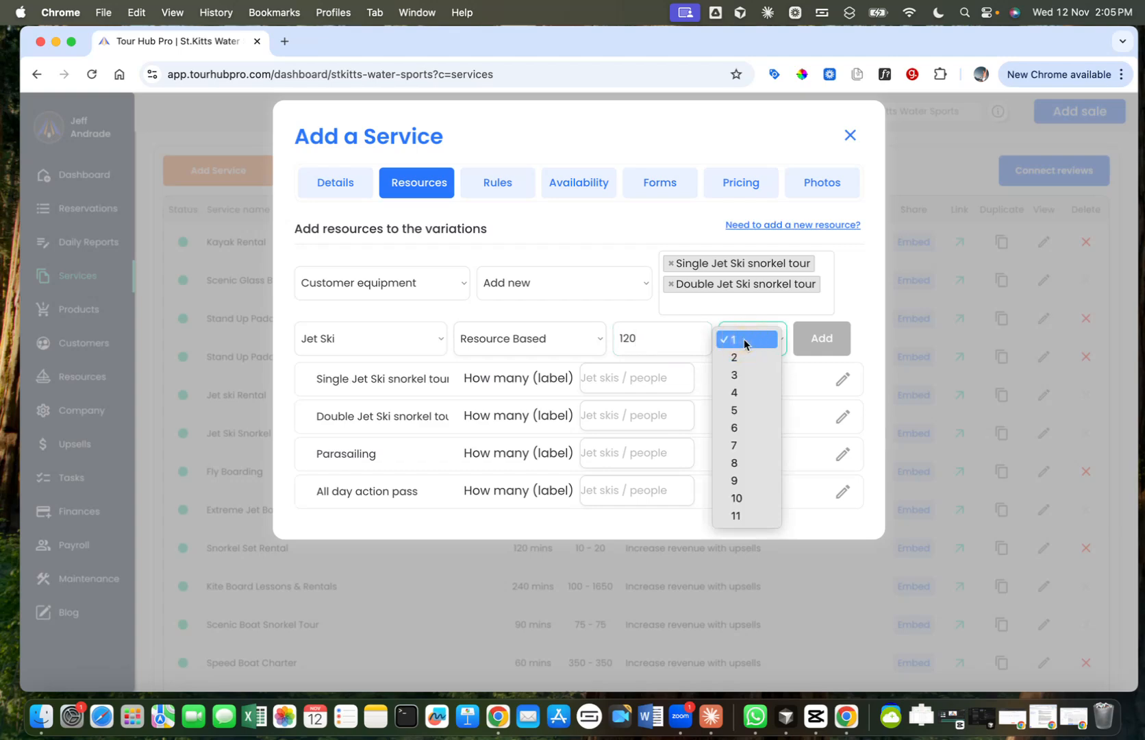
click(744, 340)
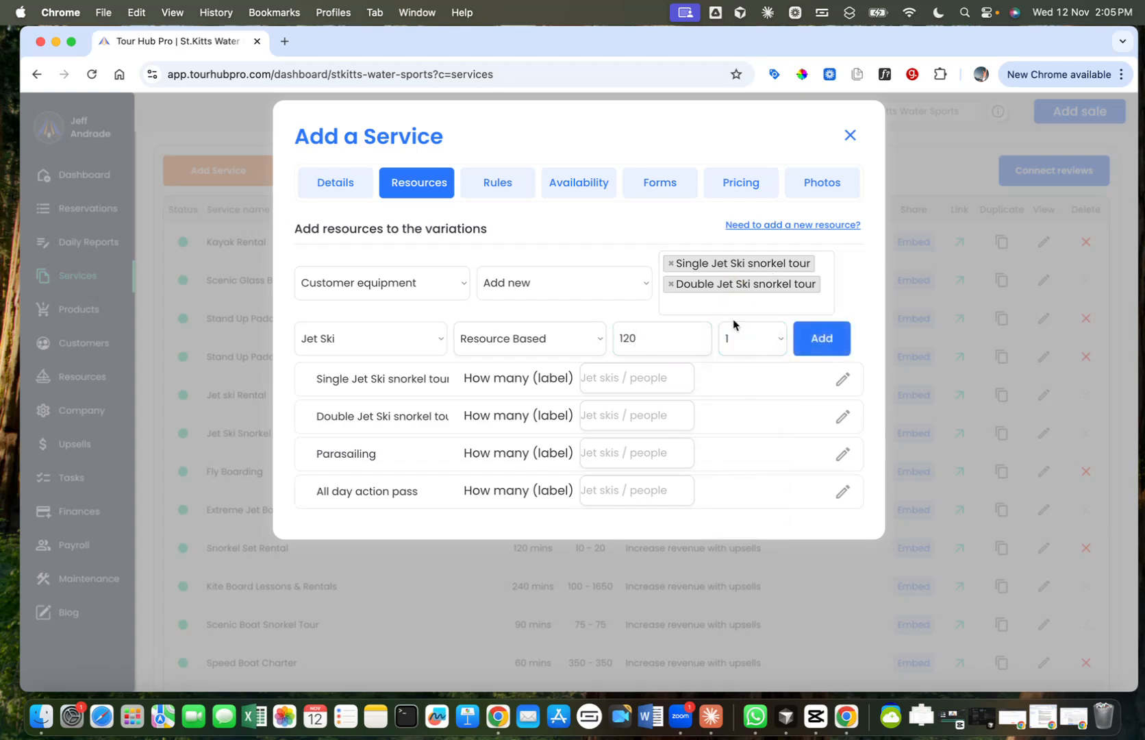
click(820, 343)
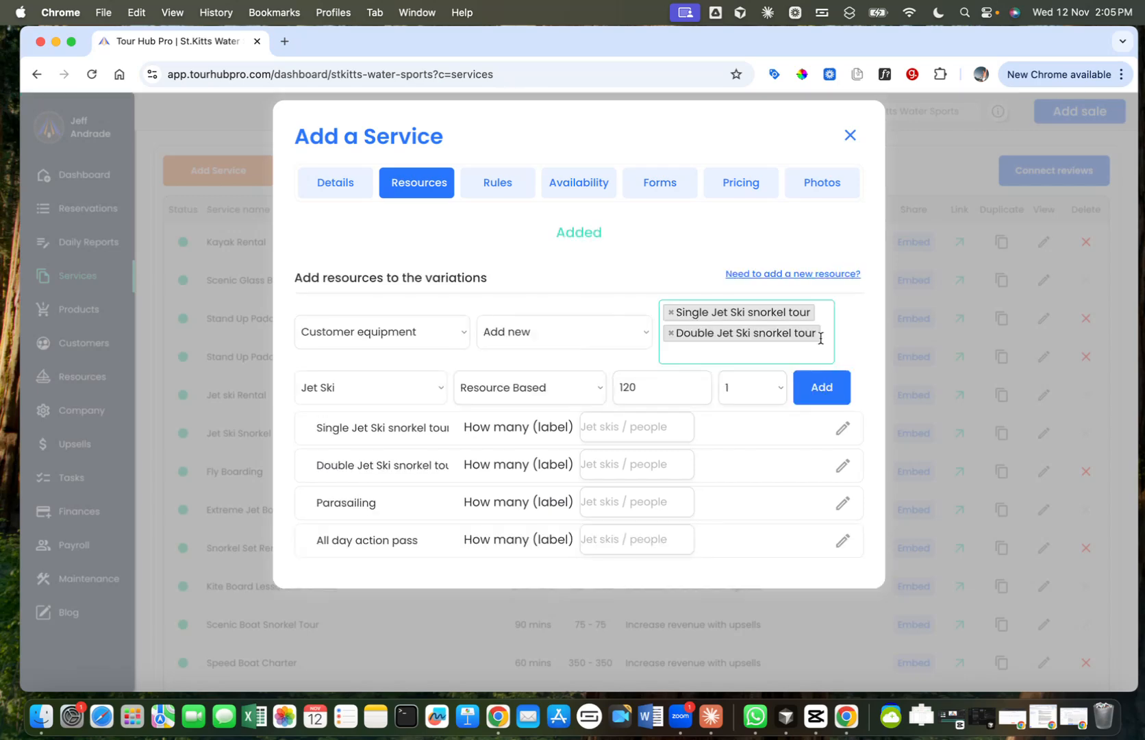
Step: Examine the resources assigned to each of the four variations, including Parasailing and All day action pass
scroll(858, 322, down, 2)
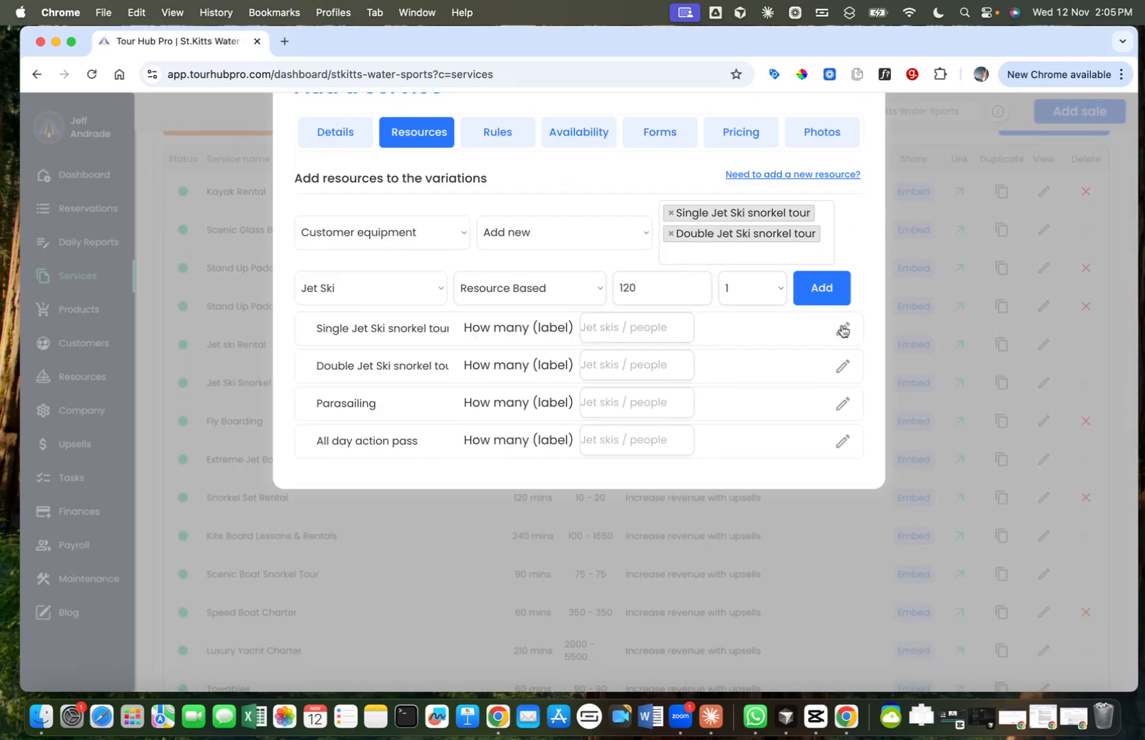
click(842, 331)
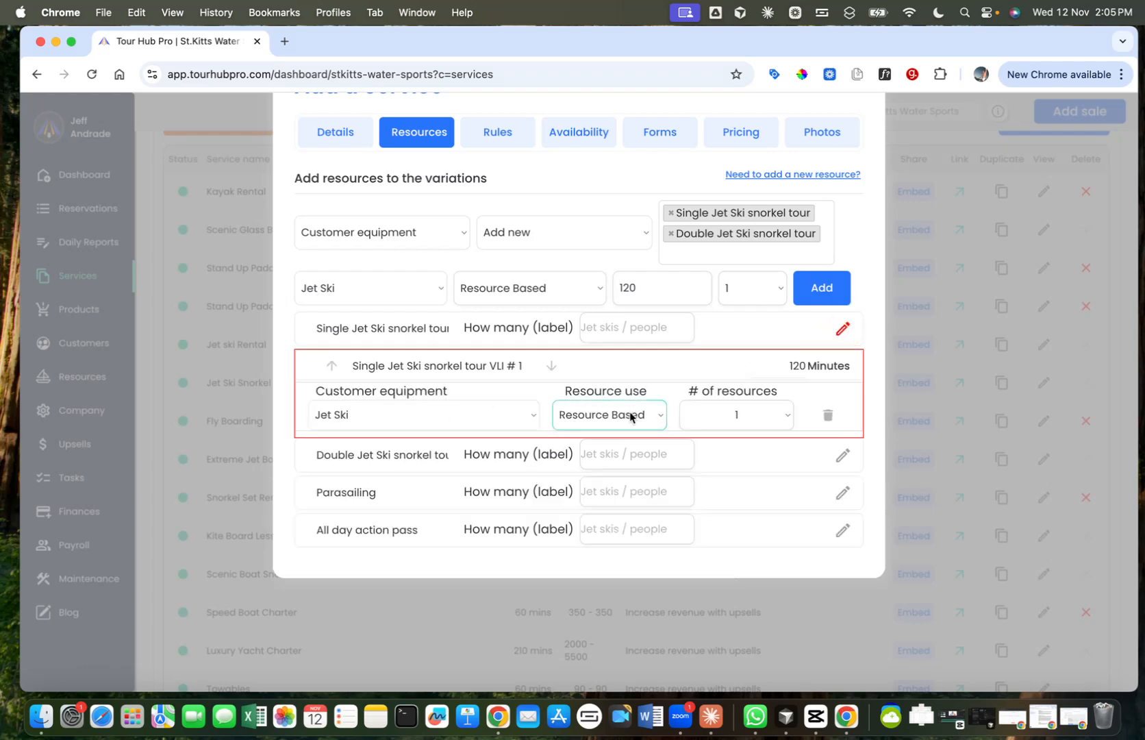
click(842, 455)
scroll(842, 473, down, 4)
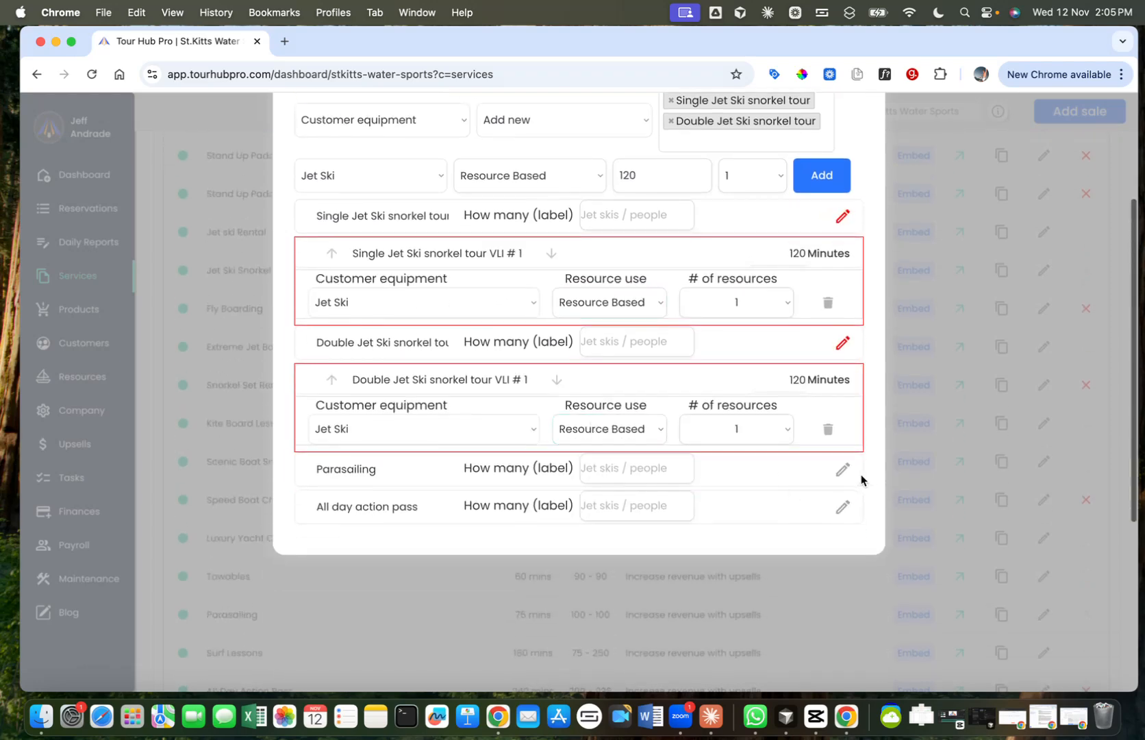
click(842, 471)
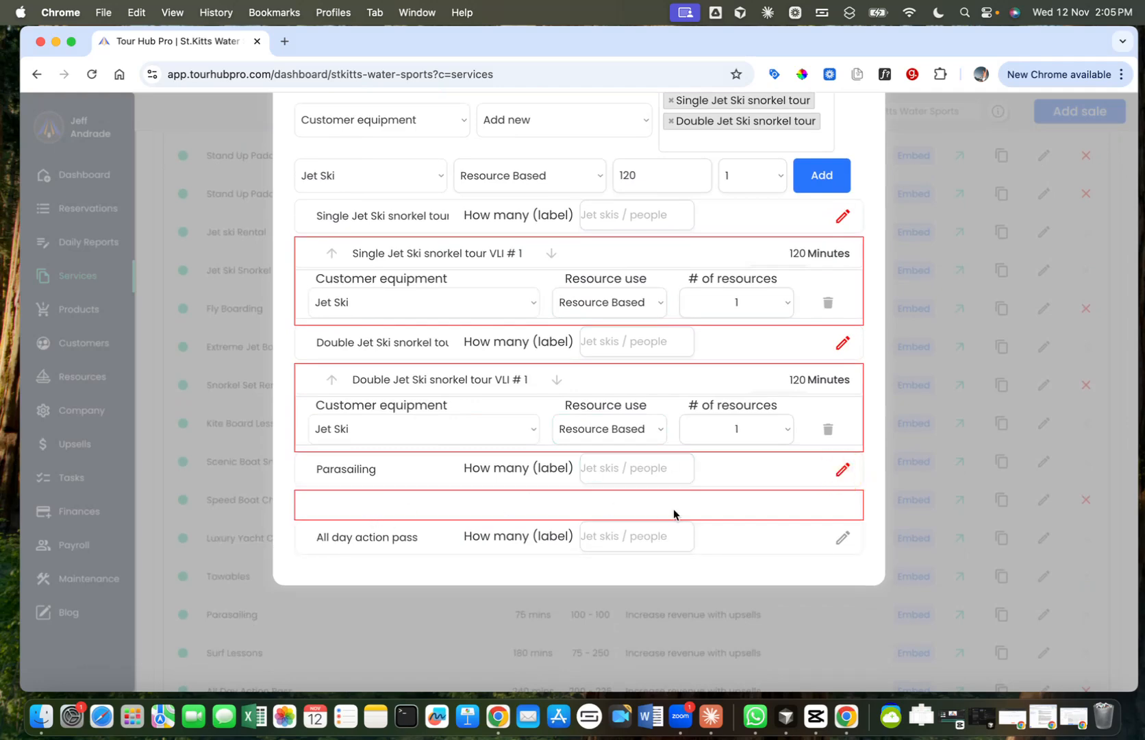
click(842, 537)
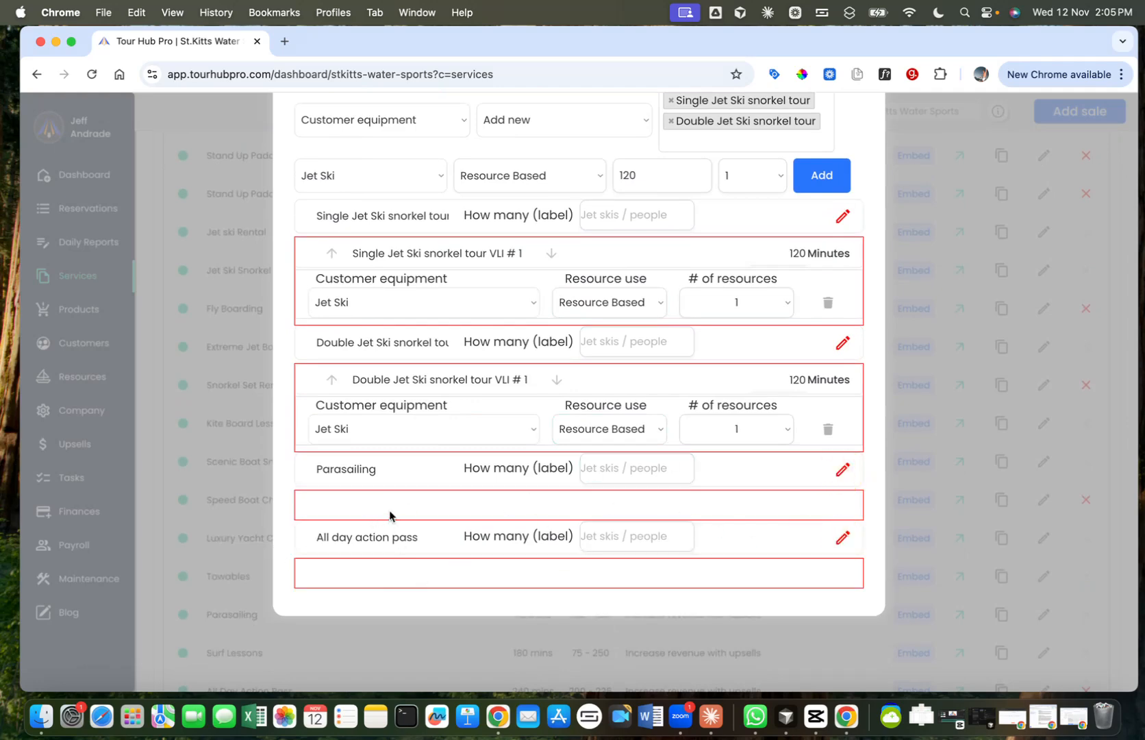
click(841, 472)
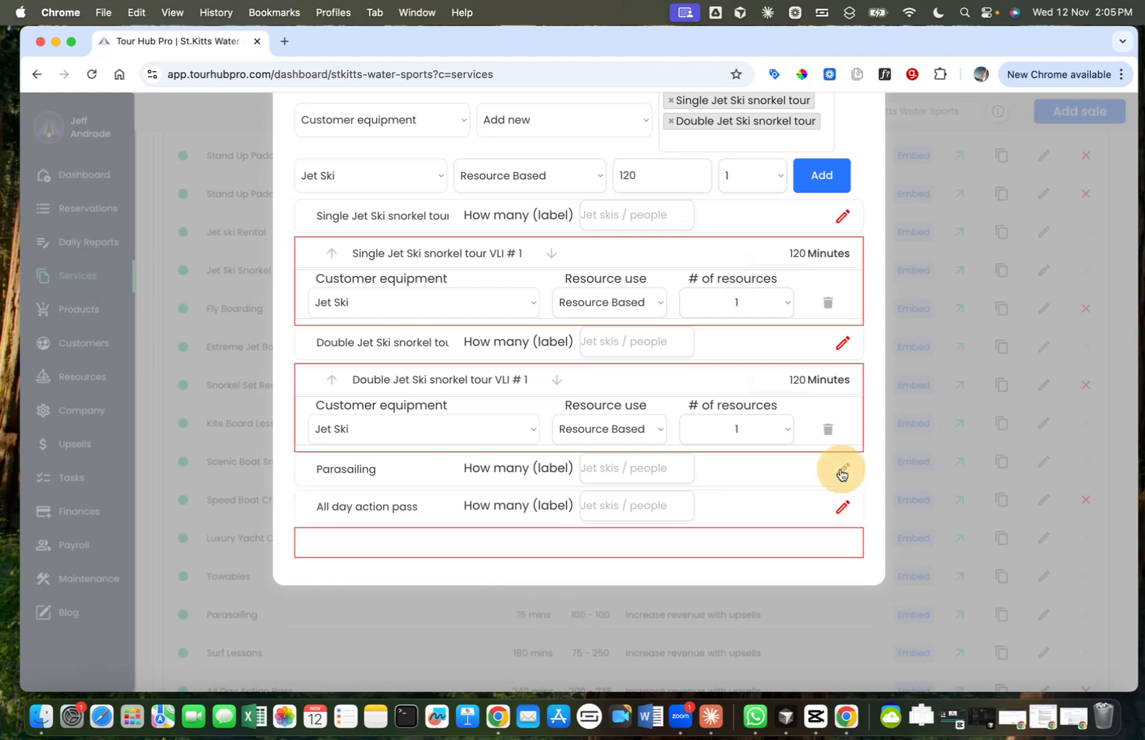
click(843, 507)
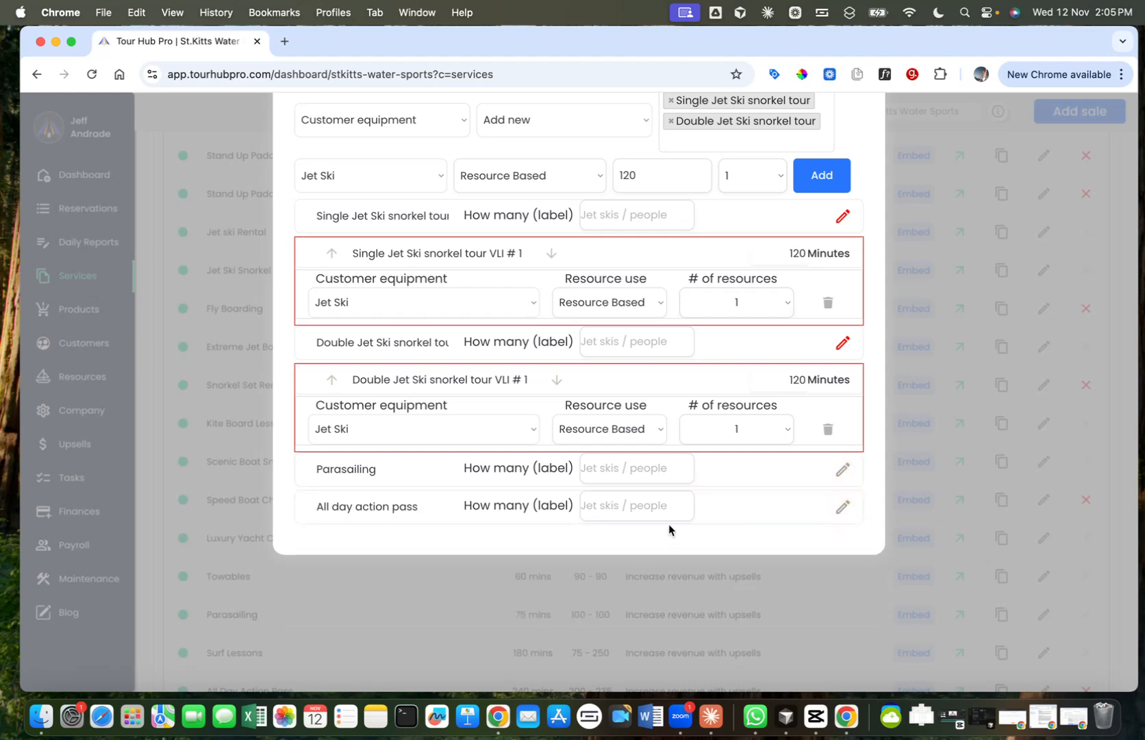
scroll(669, 528, up, 3)
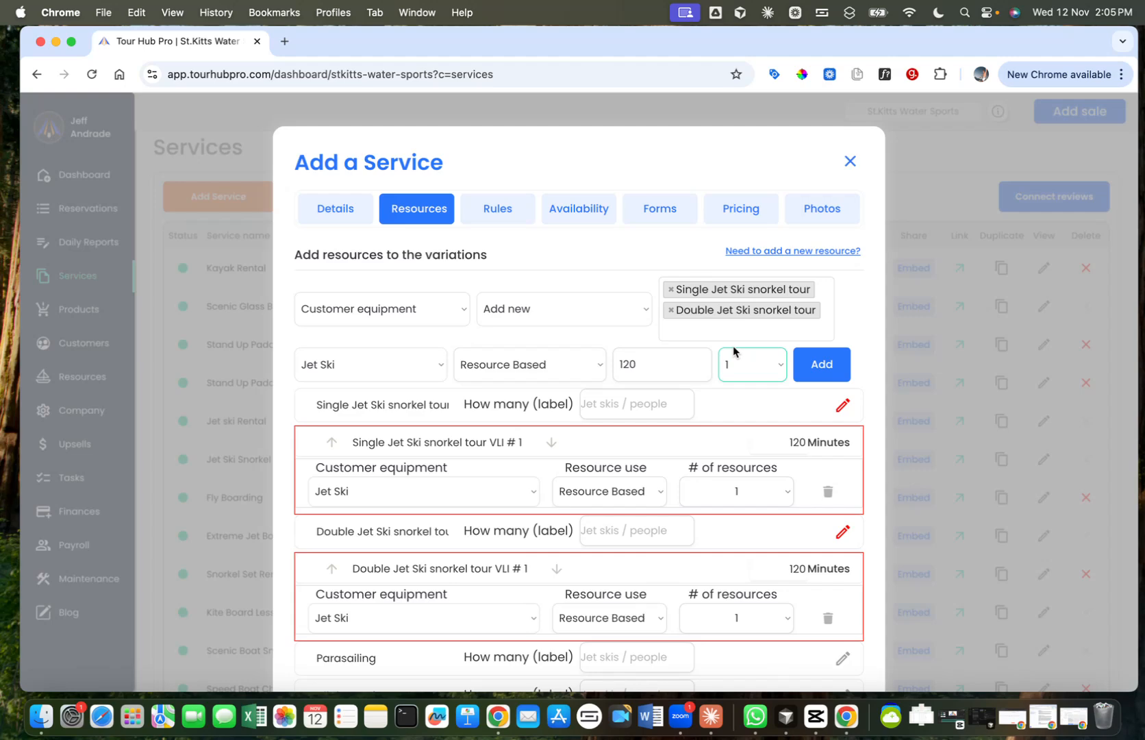
scroll(619, 263, down, 2)
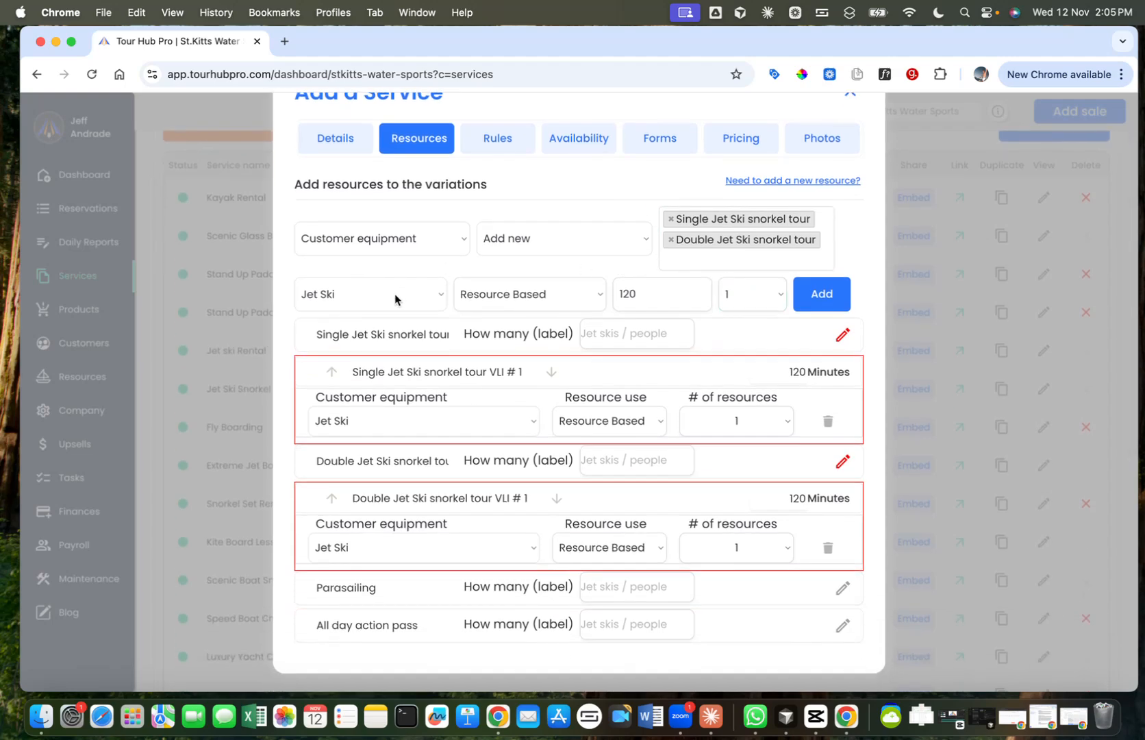
Step: Set up a Snorkel Mask as equipment added to the existing Single and Double Jet Ski snorkel tour variations
click(582, 240)
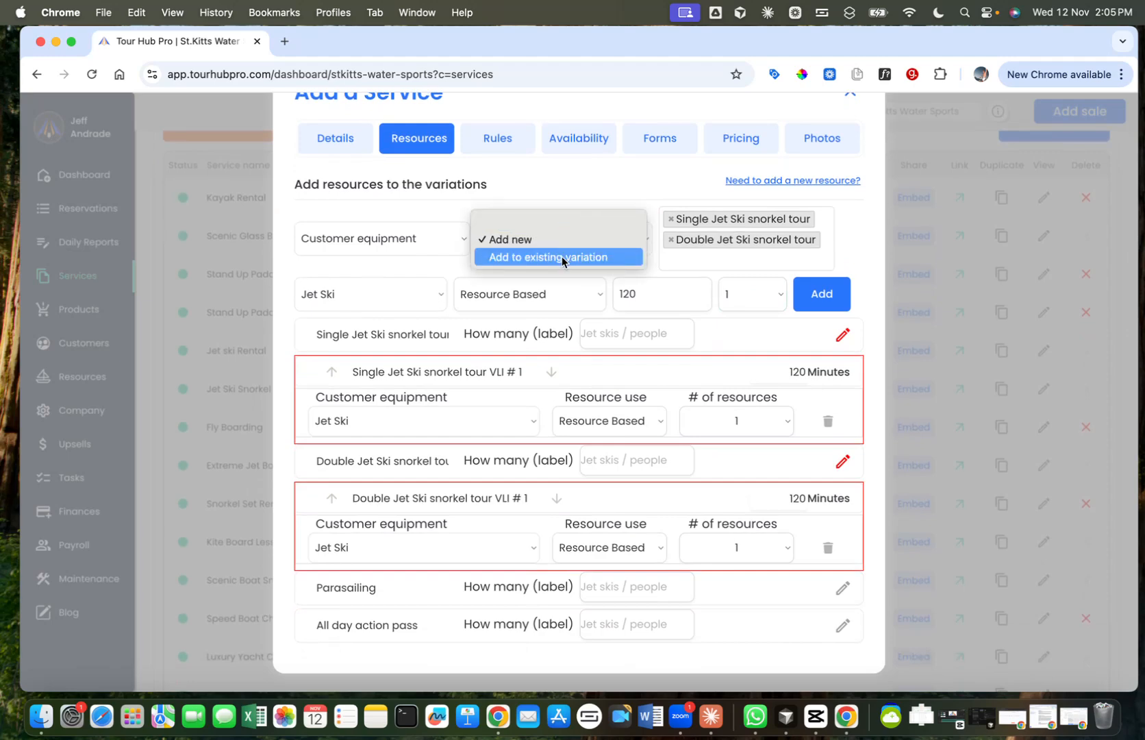
click(561, 257)
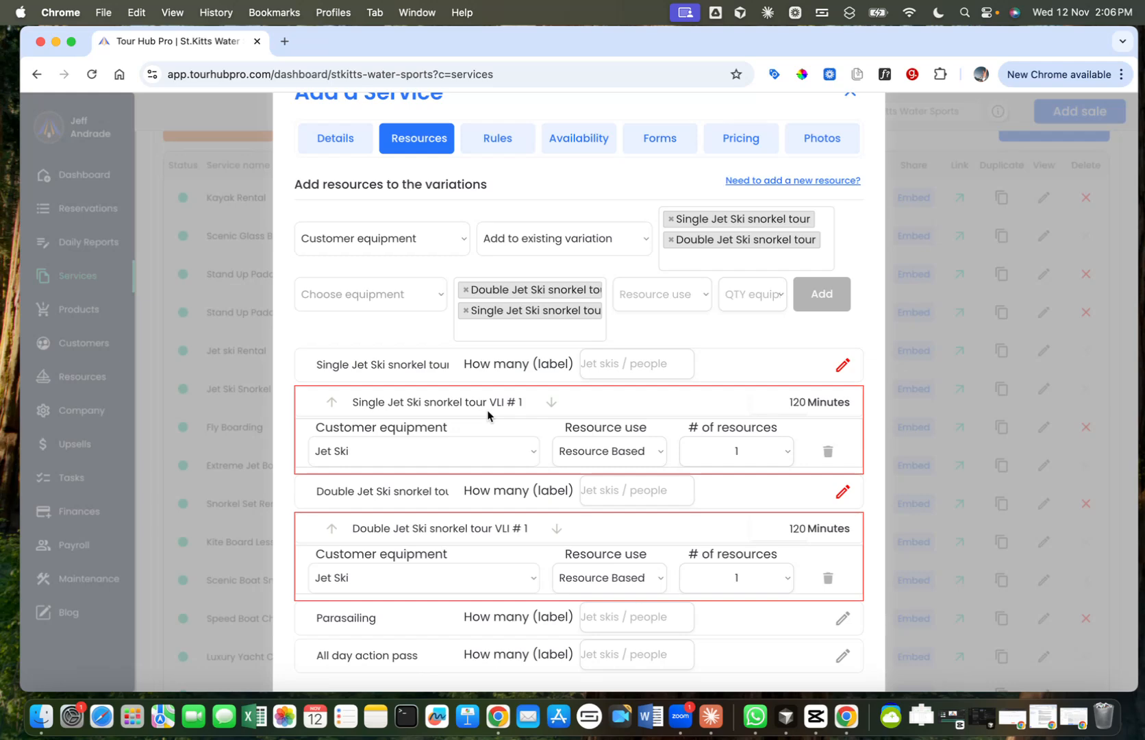
click(394, 302)
click(343, 403)
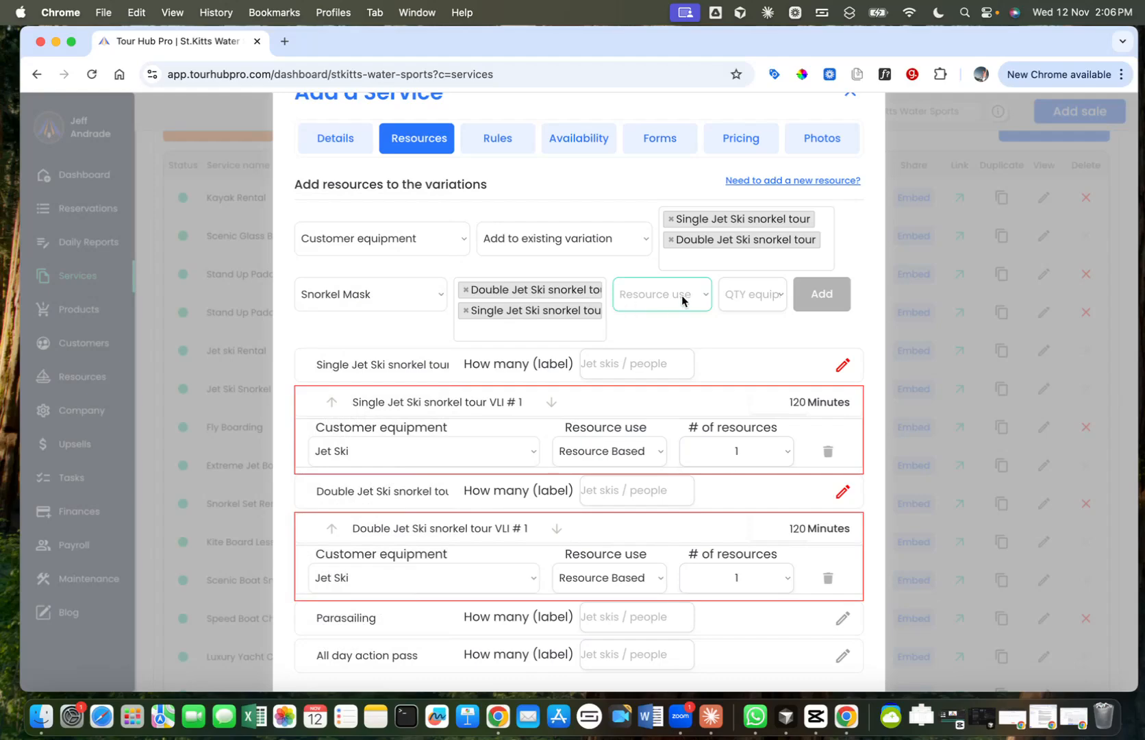
click(581, 240)
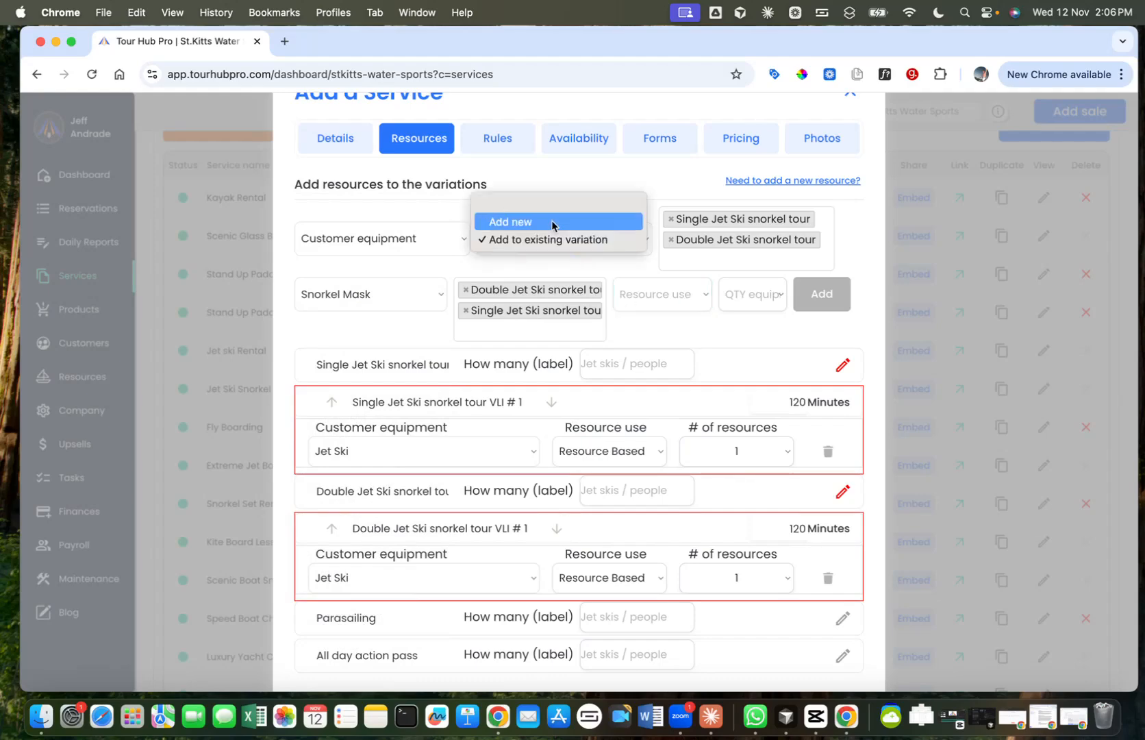
click(668, 199)
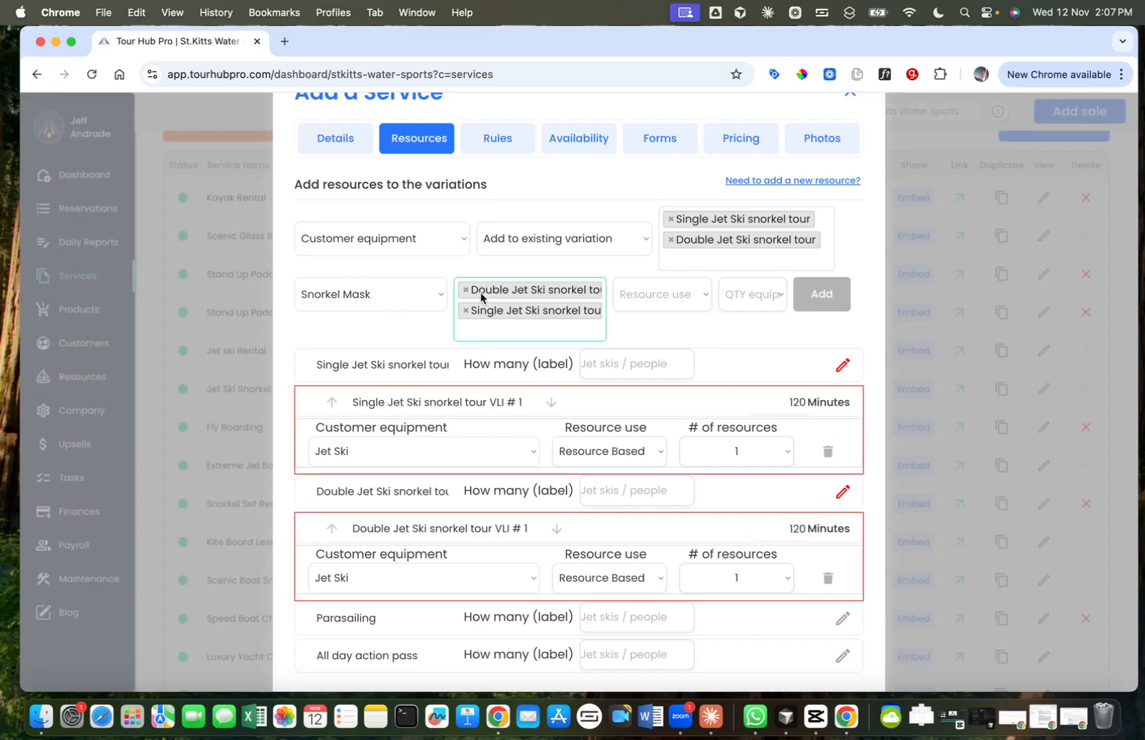
Step: Set the Snorkel Mask to Resource Based use with a quantity of 1 and add it to both snorkel tour variations
click(685, 304)
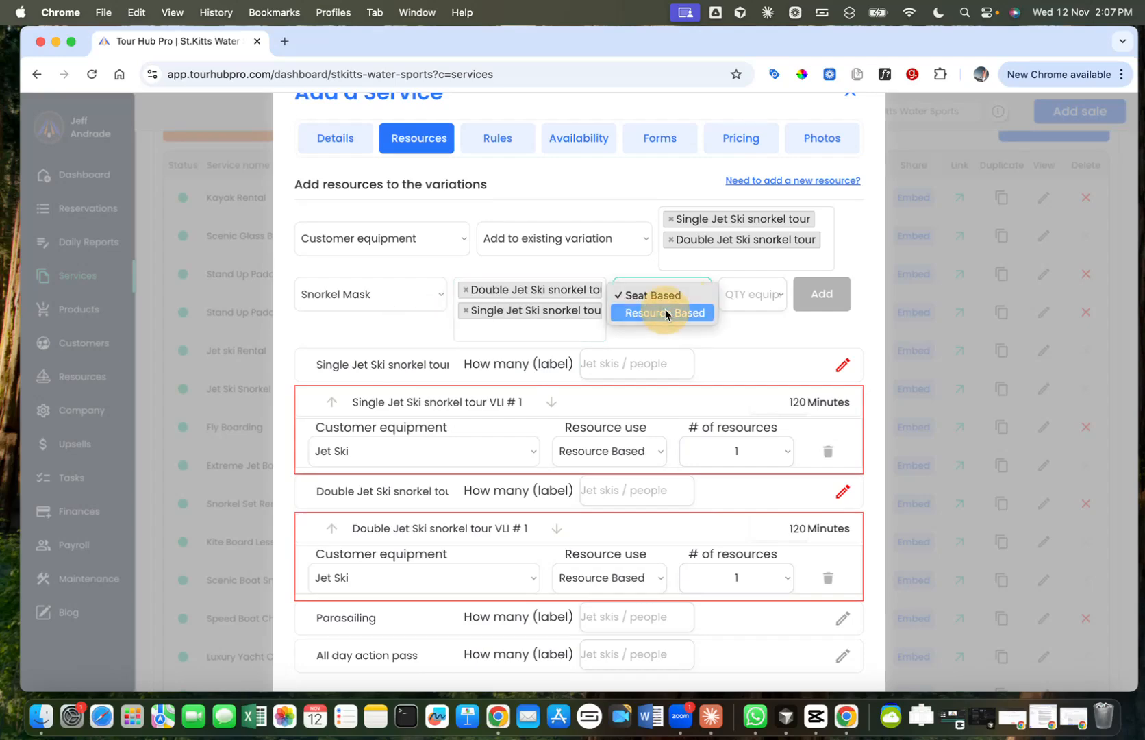
click(665, 313)
click(753, 296)
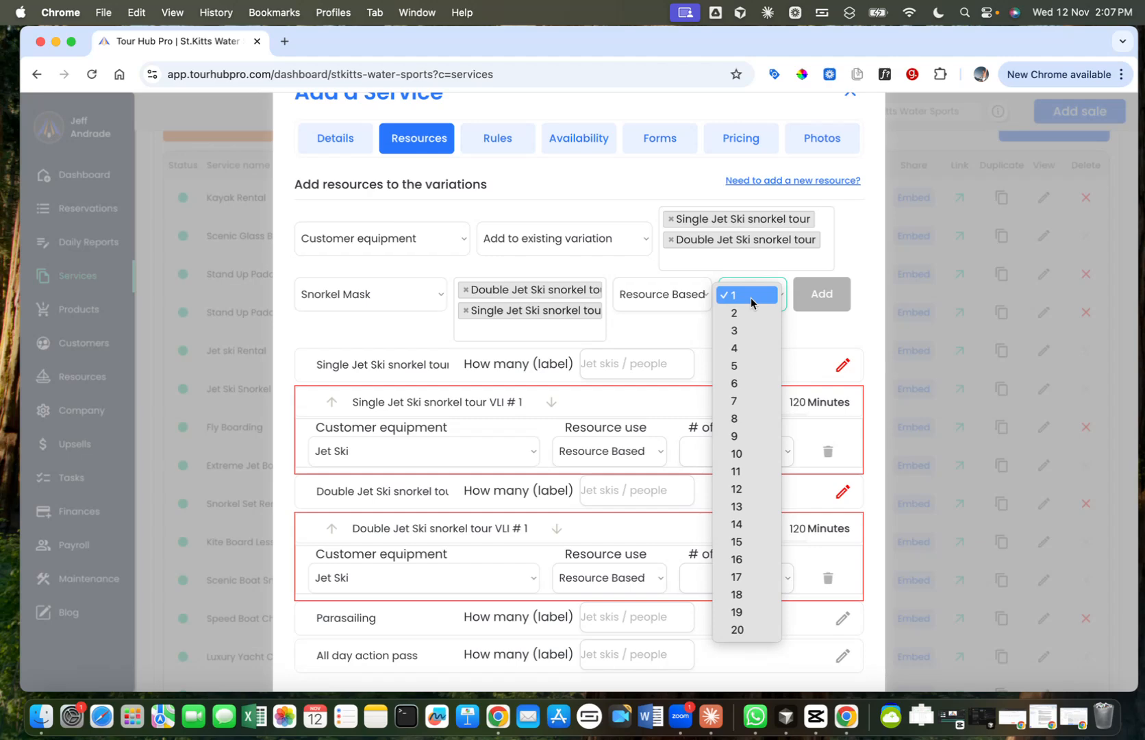
click(751, 299)
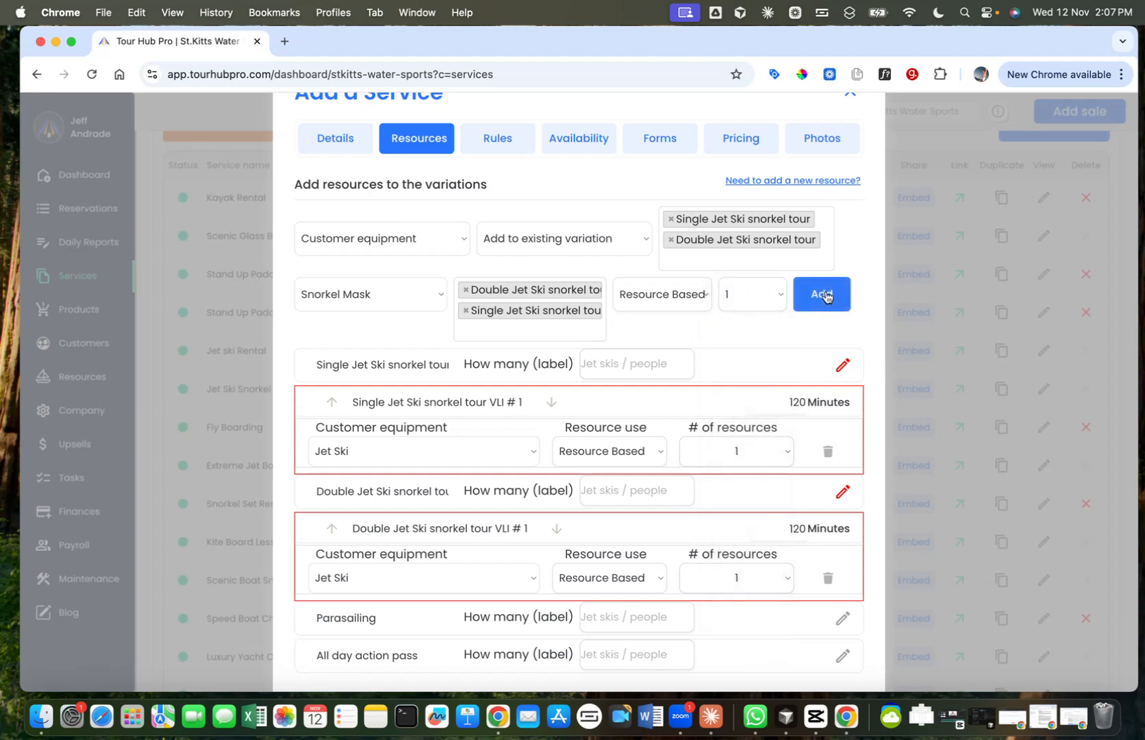
click(824, 294)
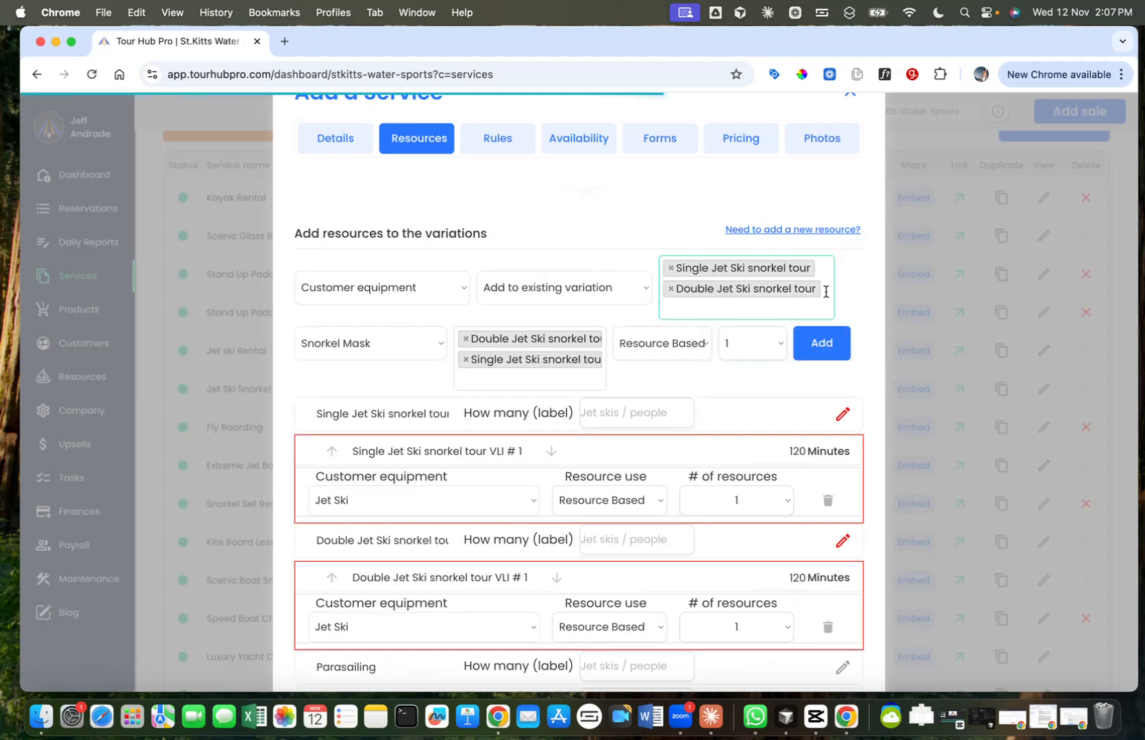
scroll(755, 340, down, 3)
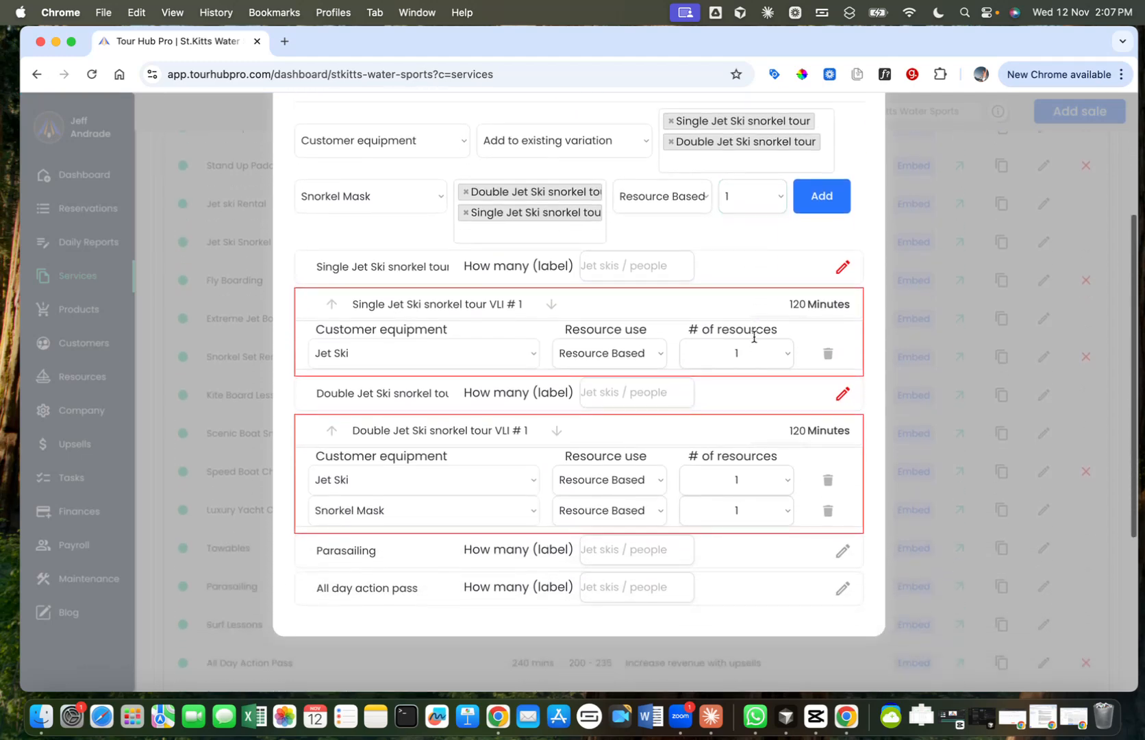
Step: Set the number of Snorkel Masks to 2 for the Double Jet Ski snorkel tour variation
scroll(370, 322, down, 1)
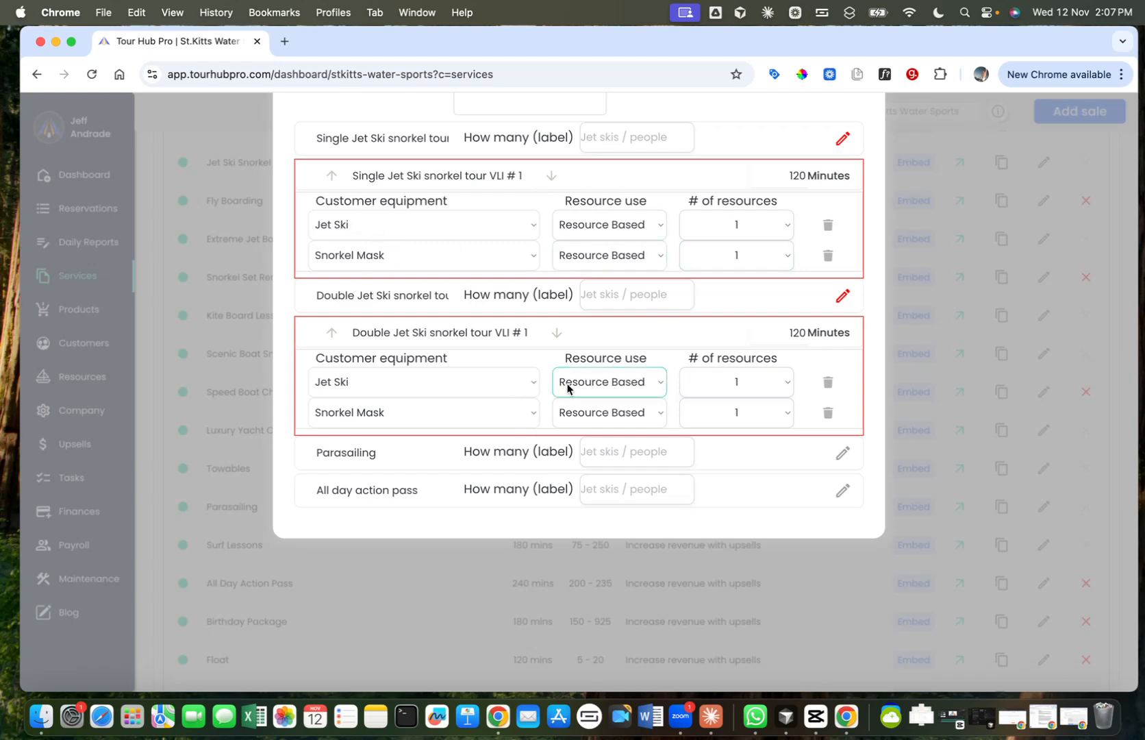
click(732, 412)
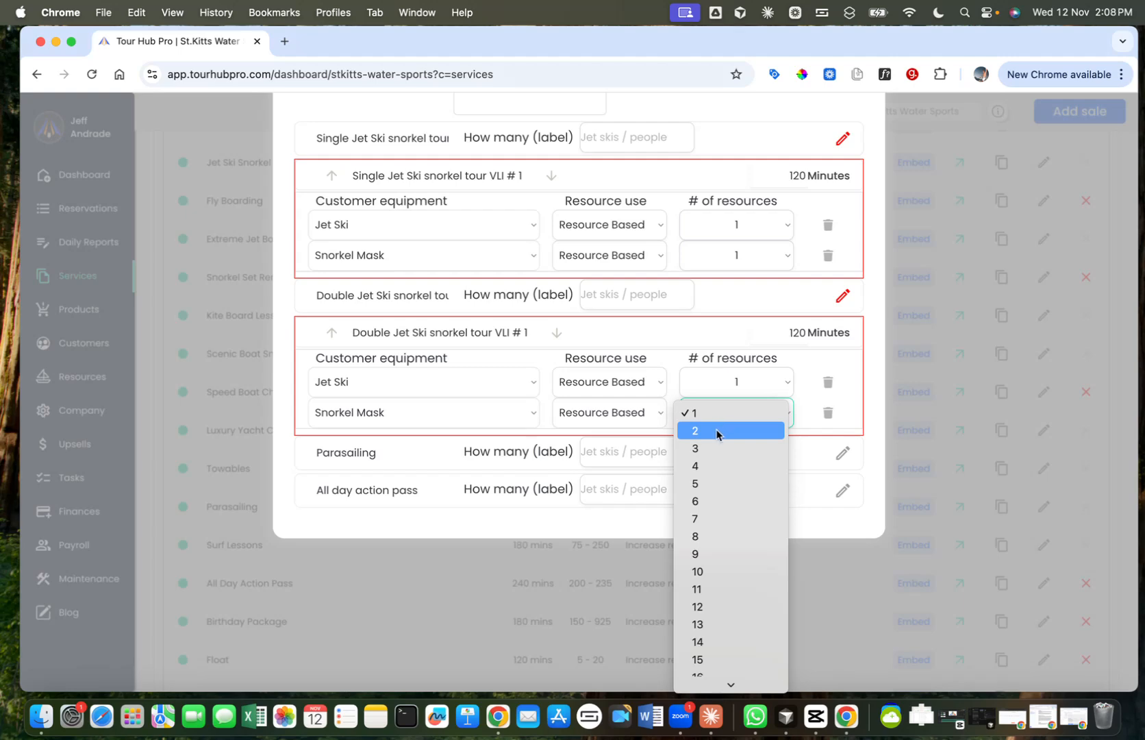
click(716, 431)
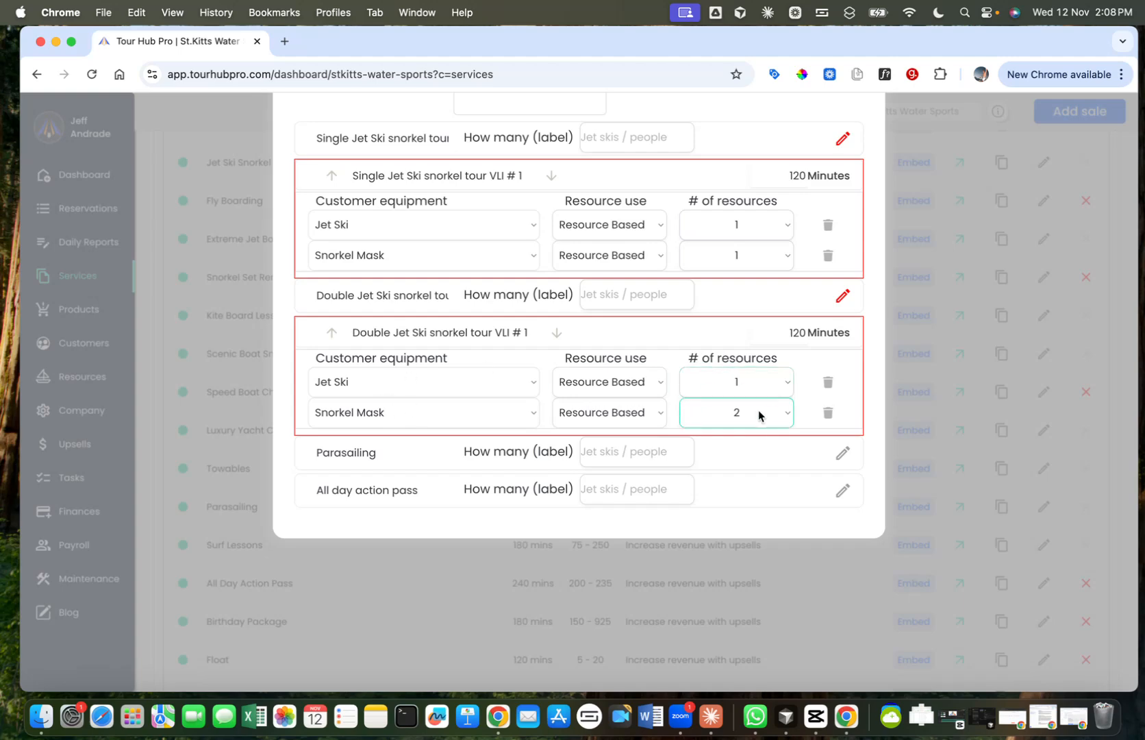
scroll(700, 312, up, 1)
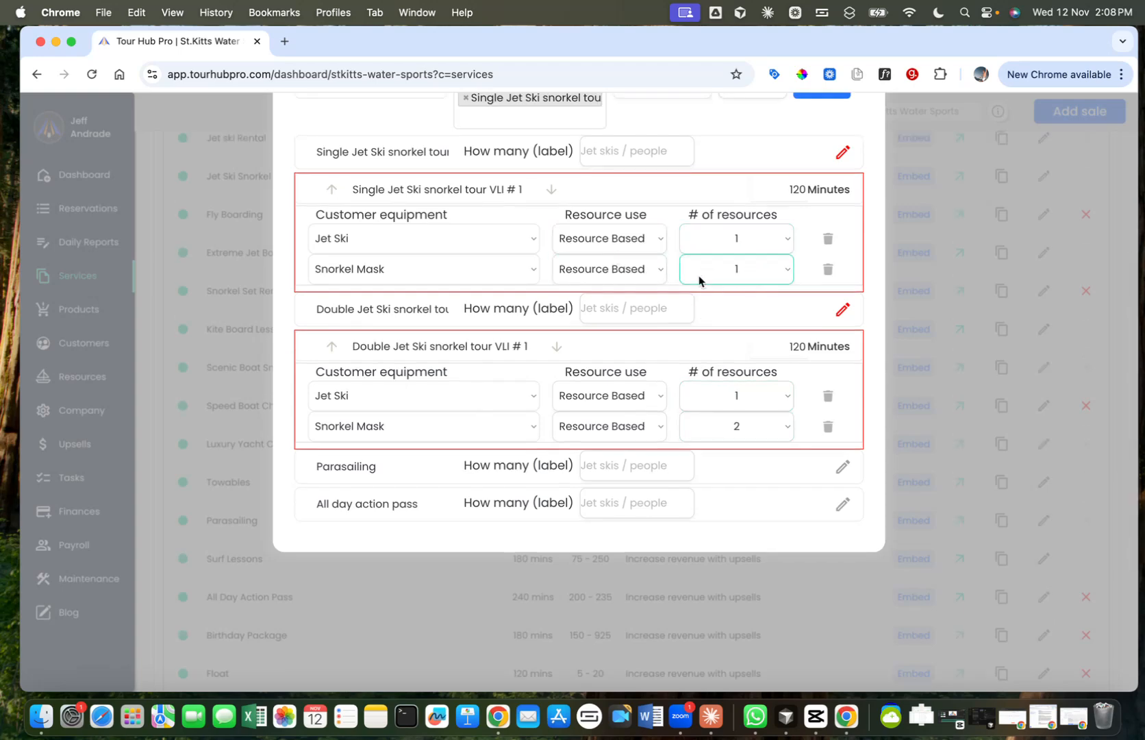
scroll(641, 358, up, 5)
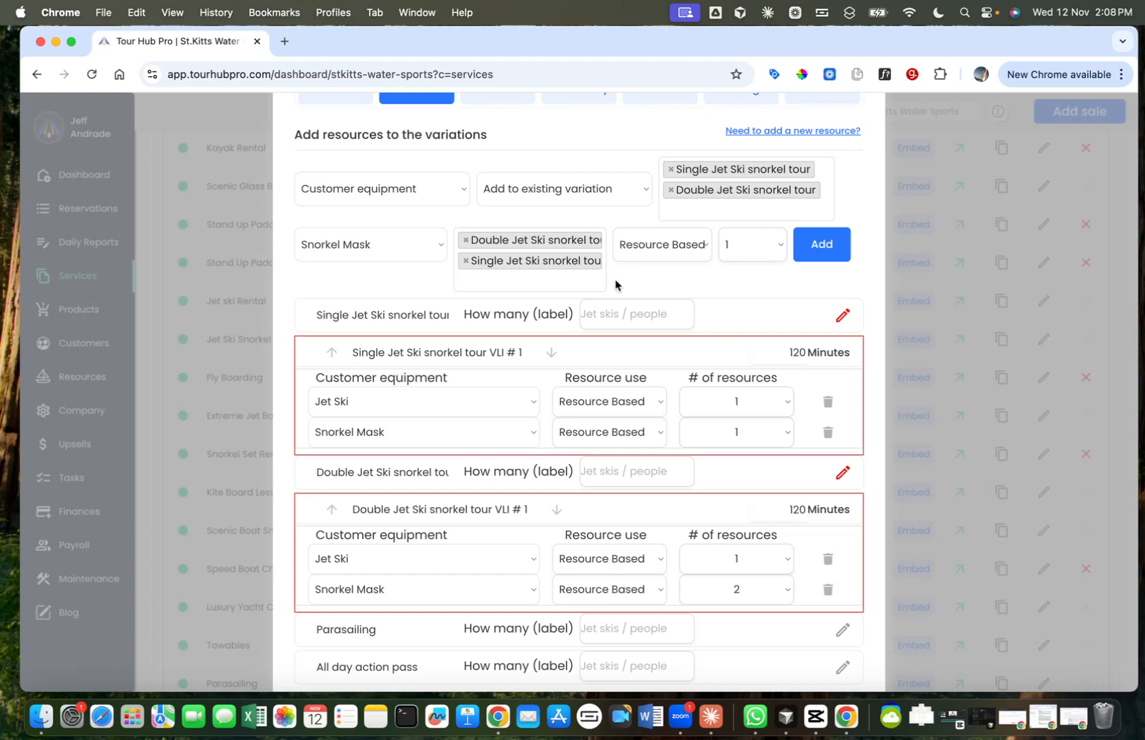
scroll(609, 226, down, 2)
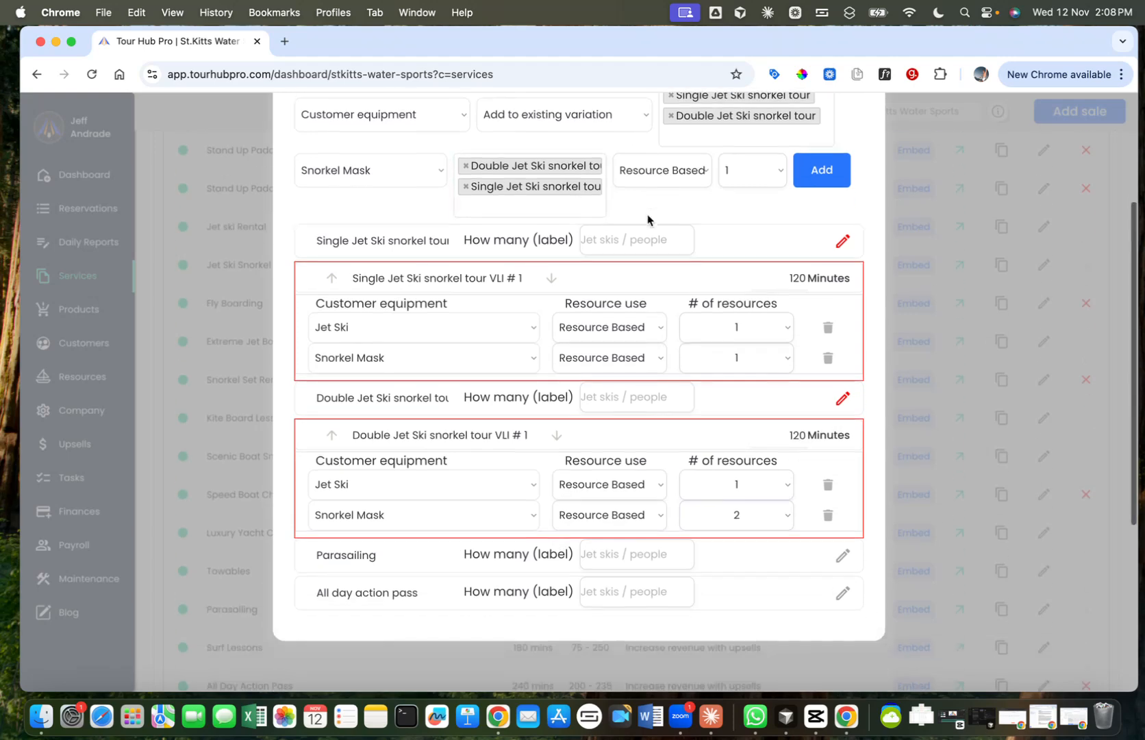
Step: Choose Employee as the type of resource to add to the two existing snorkel tour variations
scroll(479, 206, up, 3)
click(439, 199)
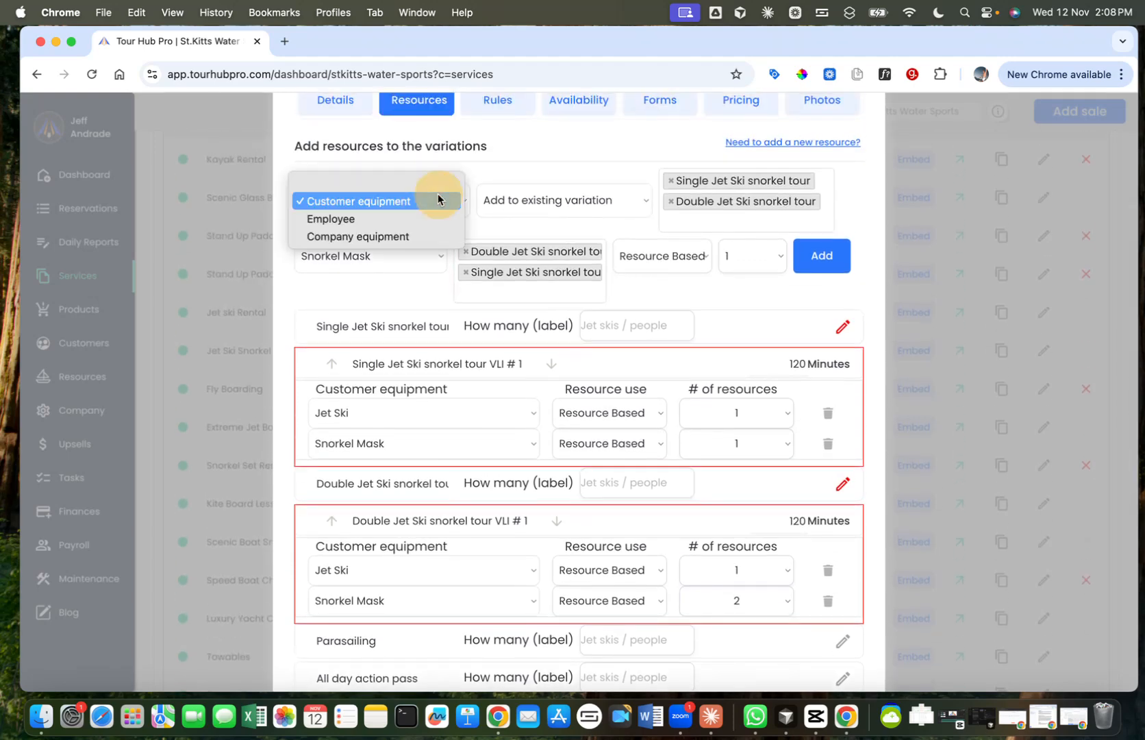
click(402, 219)
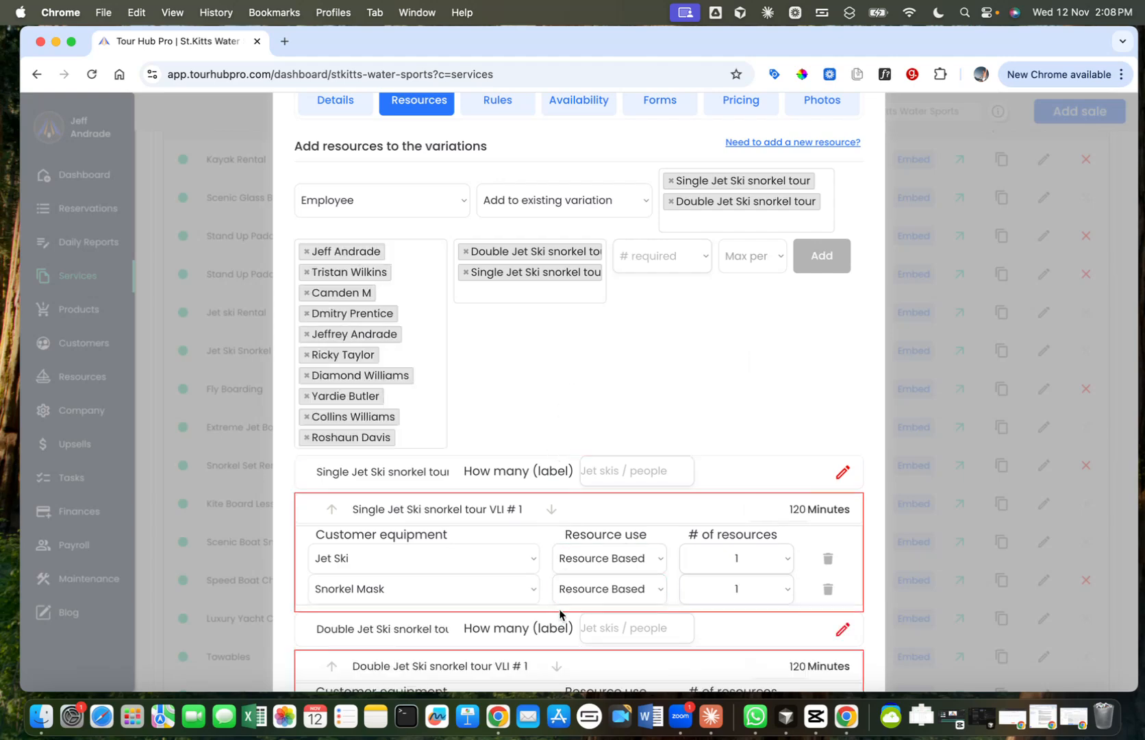
scroll(559, 613, down, 3)
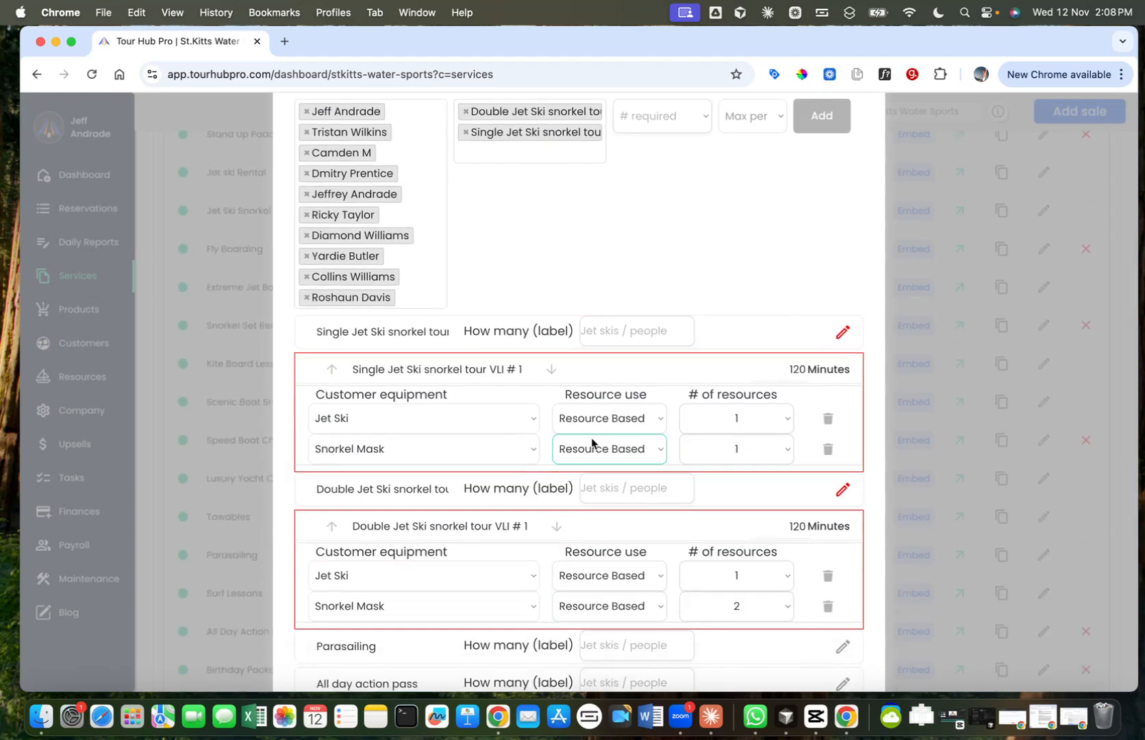
scroll(613, 321, up, 3)
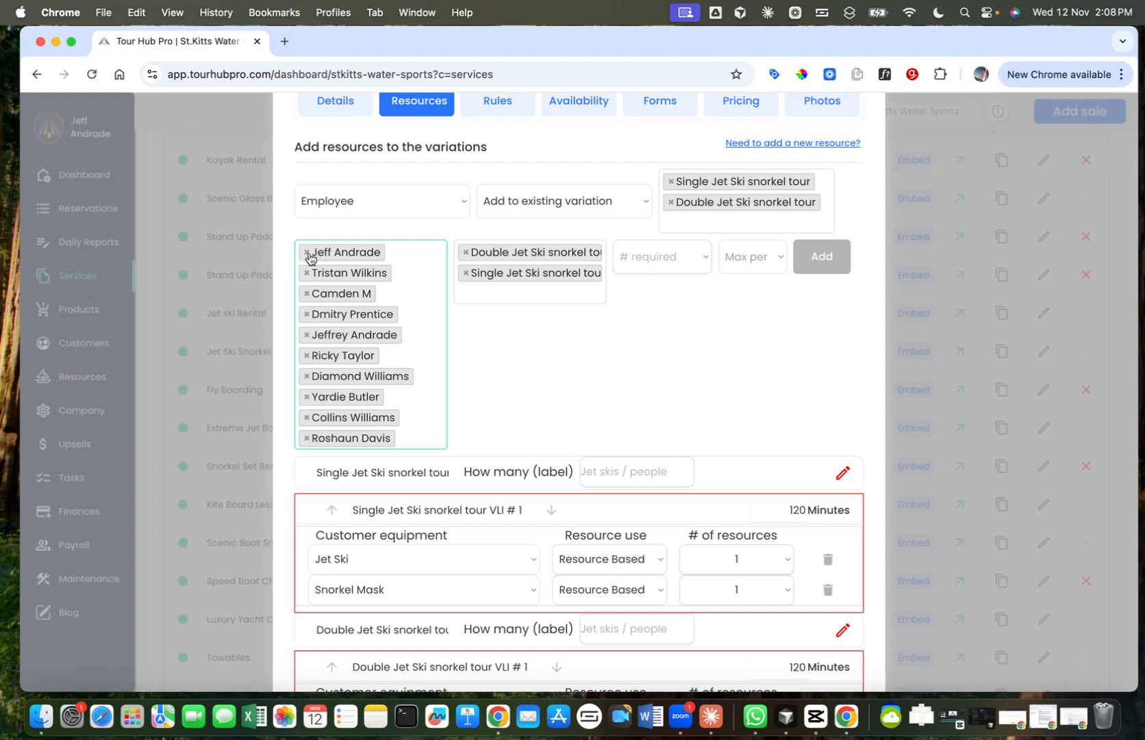
Step: Require 1 employee with a maximum of 8 customers and add the listed employees to both snorkel tour variations
scroll(370, 384, down, 2)
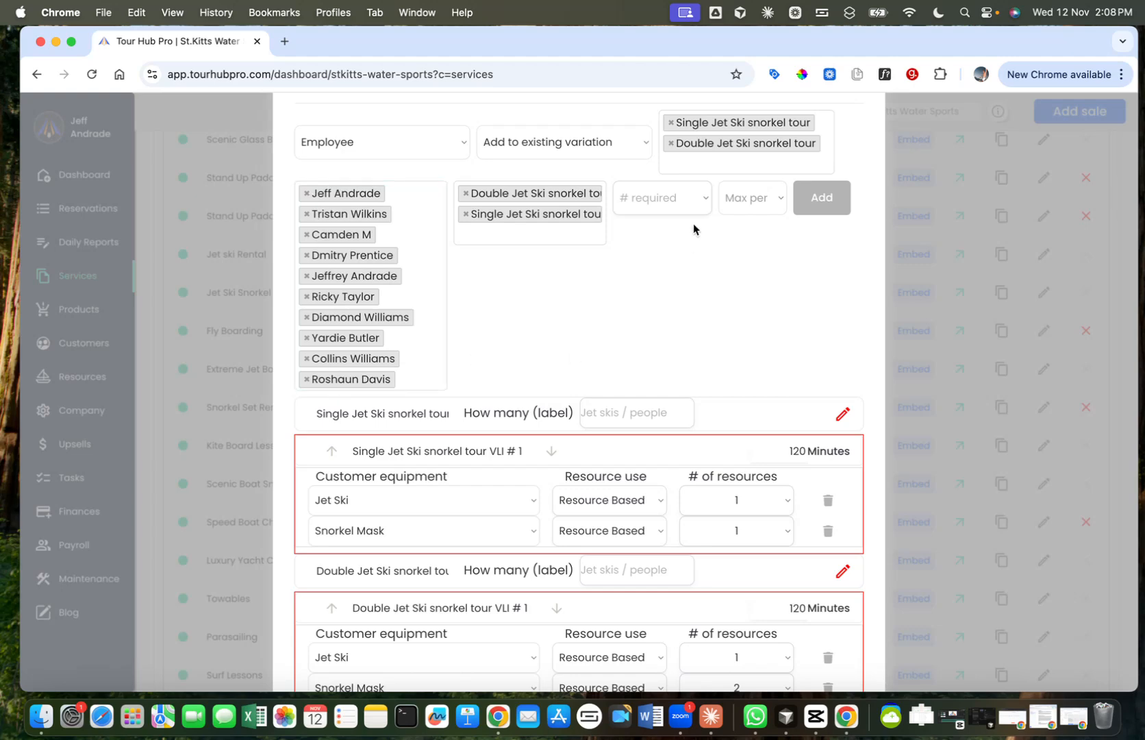
click(692, 200)
click(671, 201)
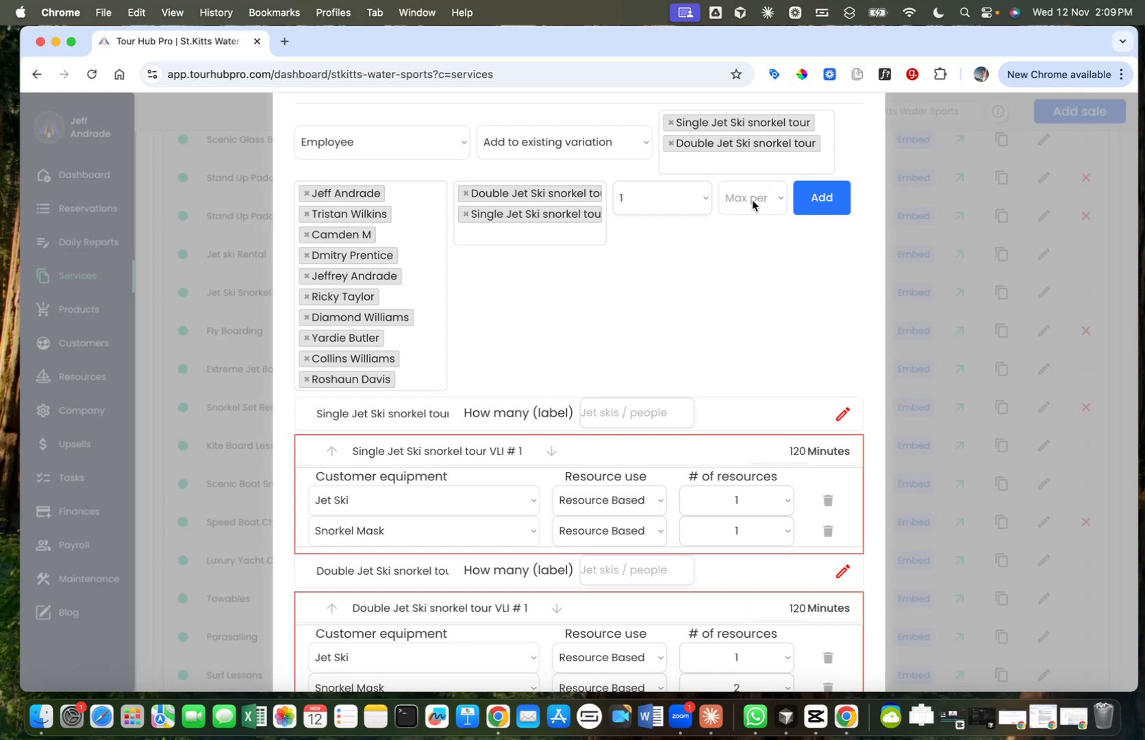
click(753, 199)
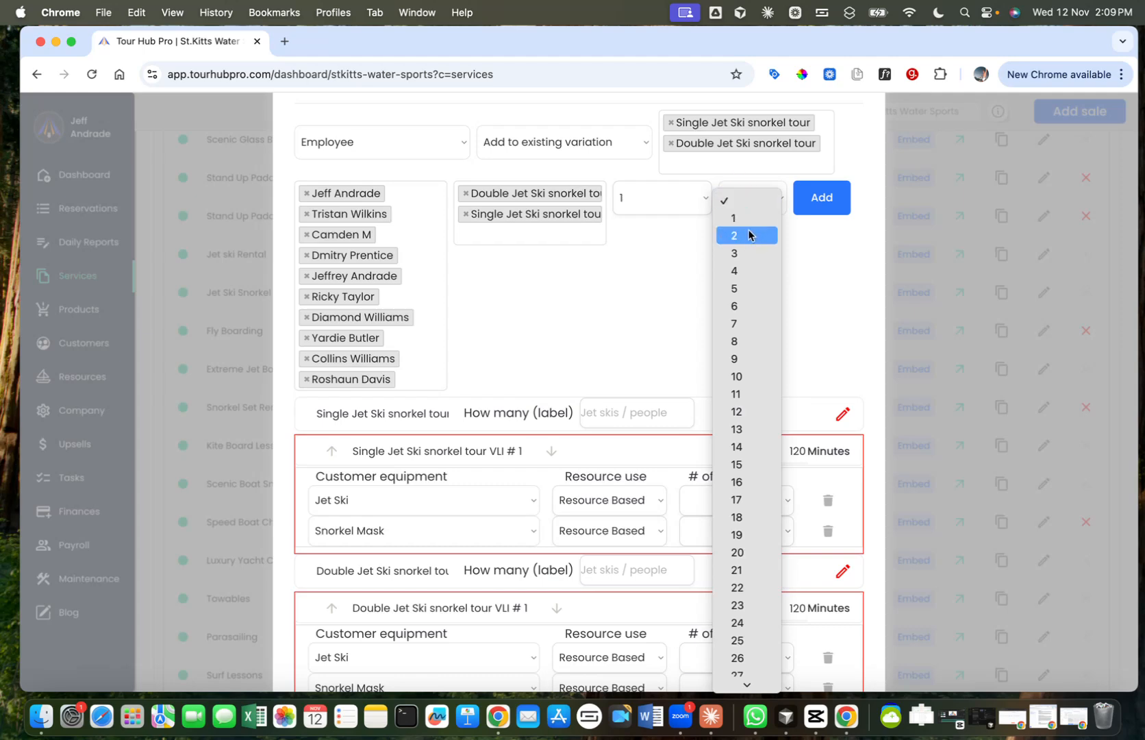
click(738, 341)
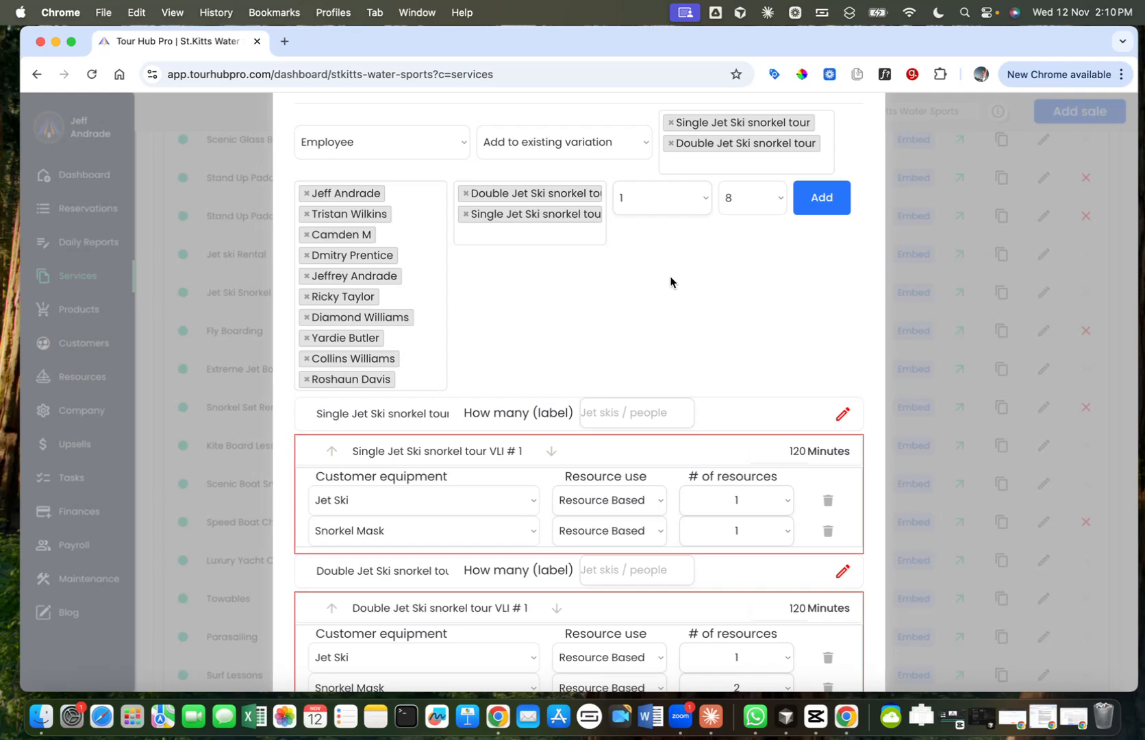
click(825, 204)
scroll(610, 333, down, 5)
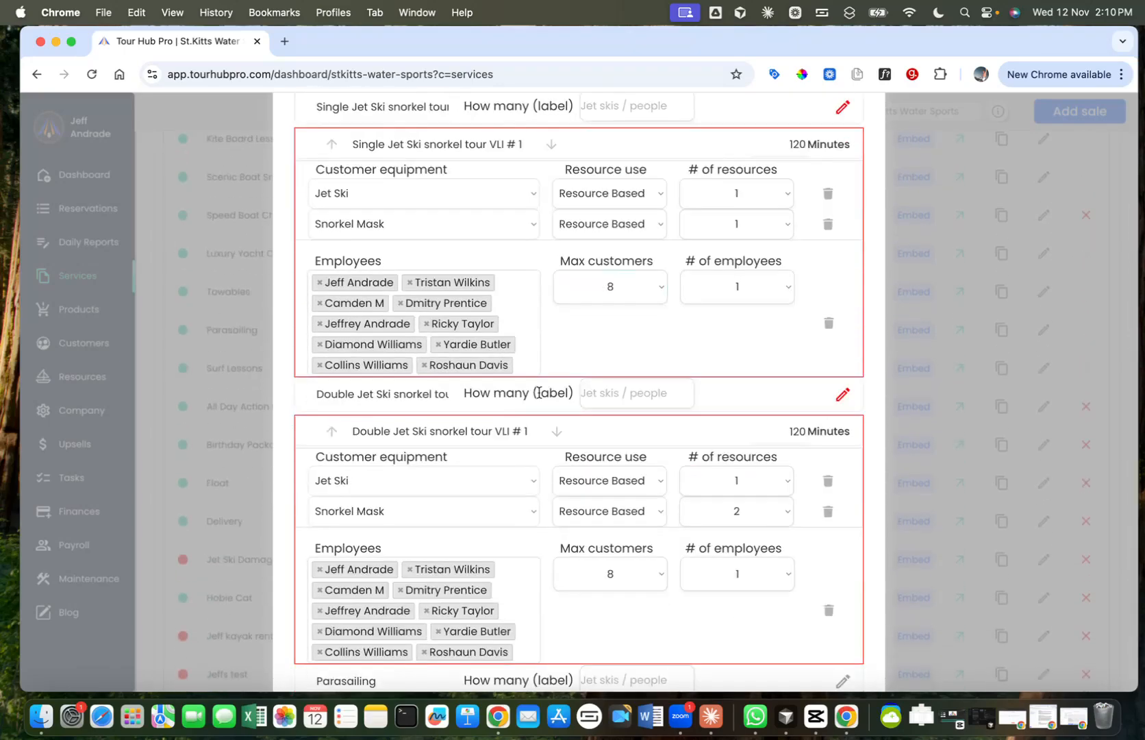
scroll(539, 393, down, 1)
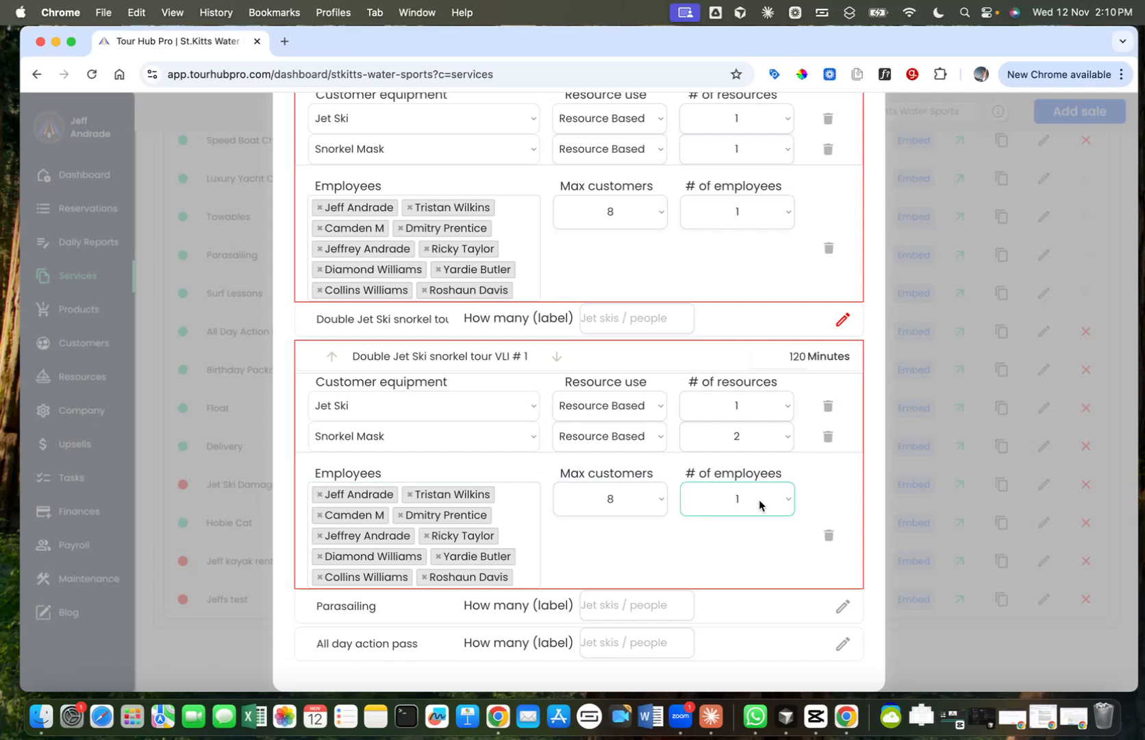
Step: Change the resource type to Company equipment and choose Jet Ski for both snorkel tour variations
scroll(650, 542, up, 5)
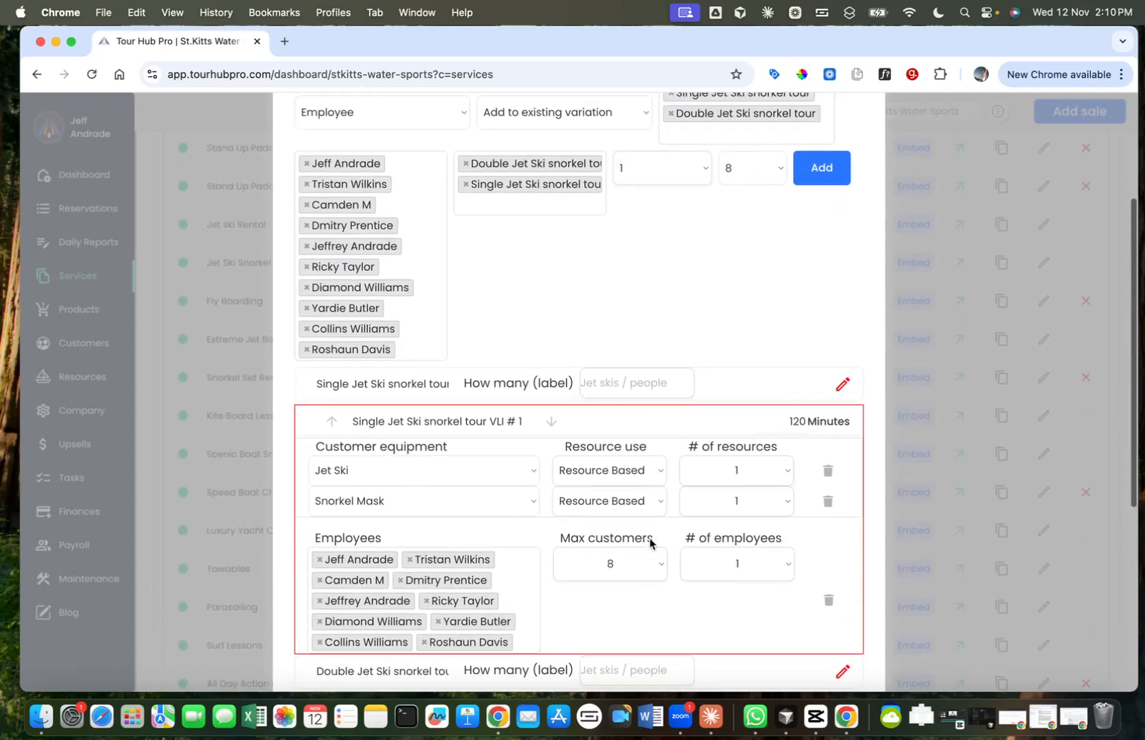
scroll(576, 212, up, 3)
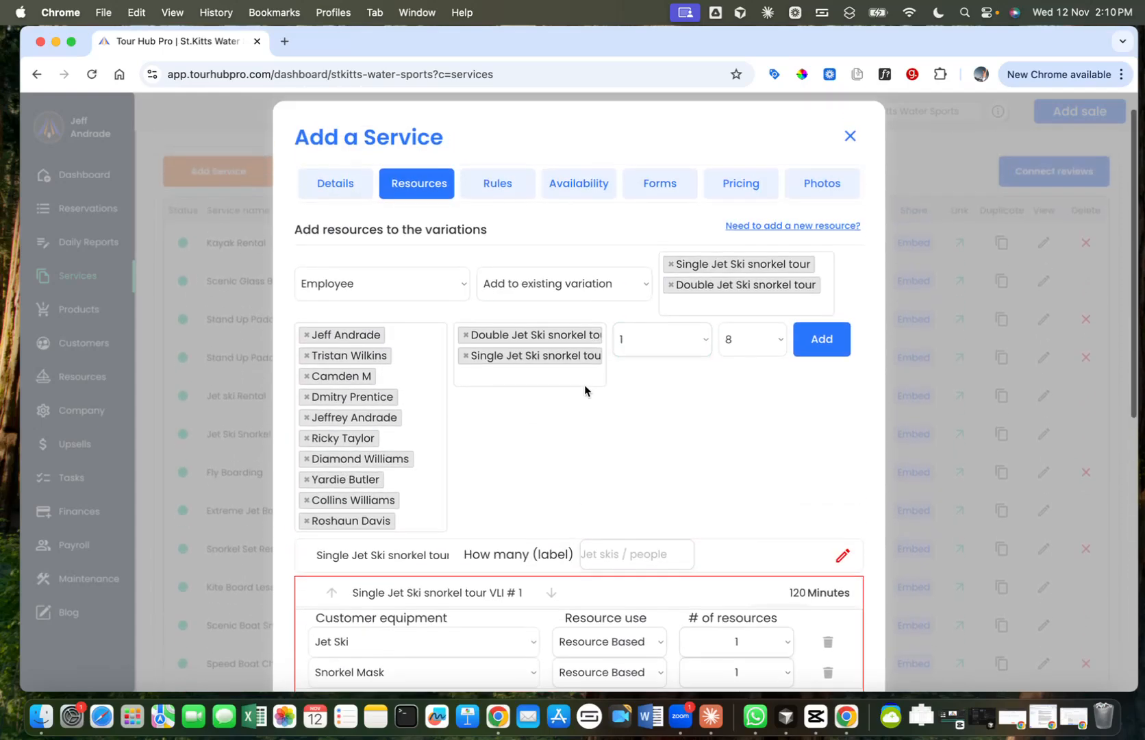
click(426, 281)
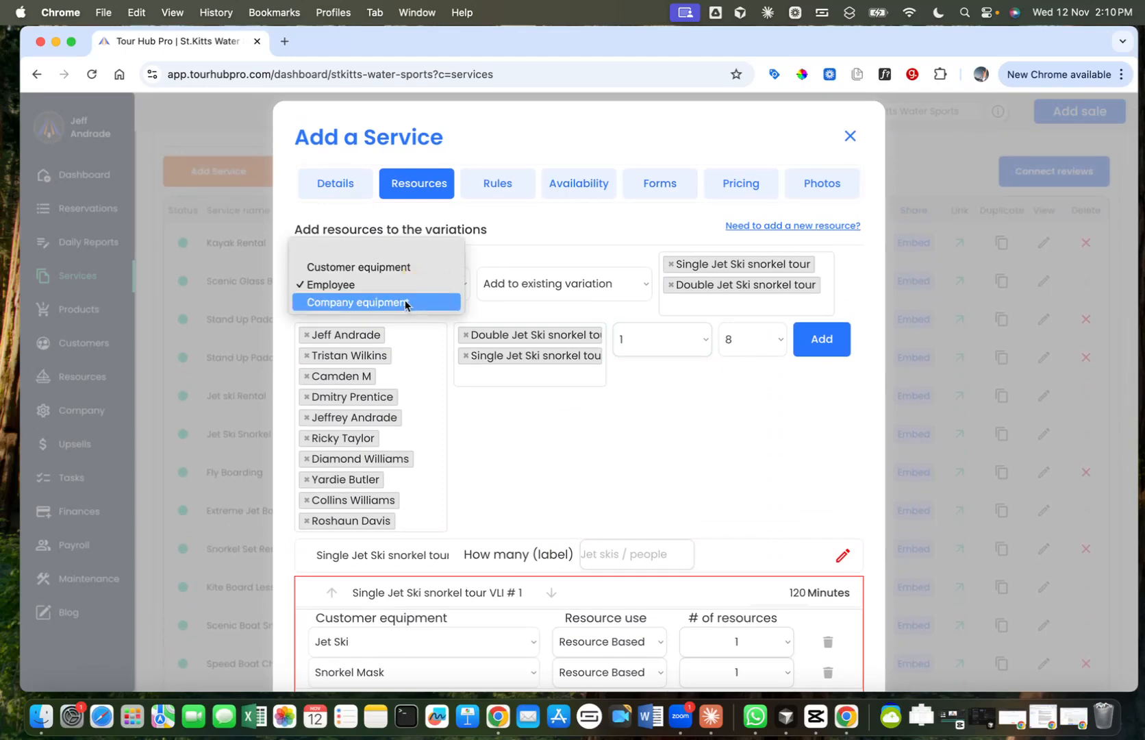
click(404, 302)
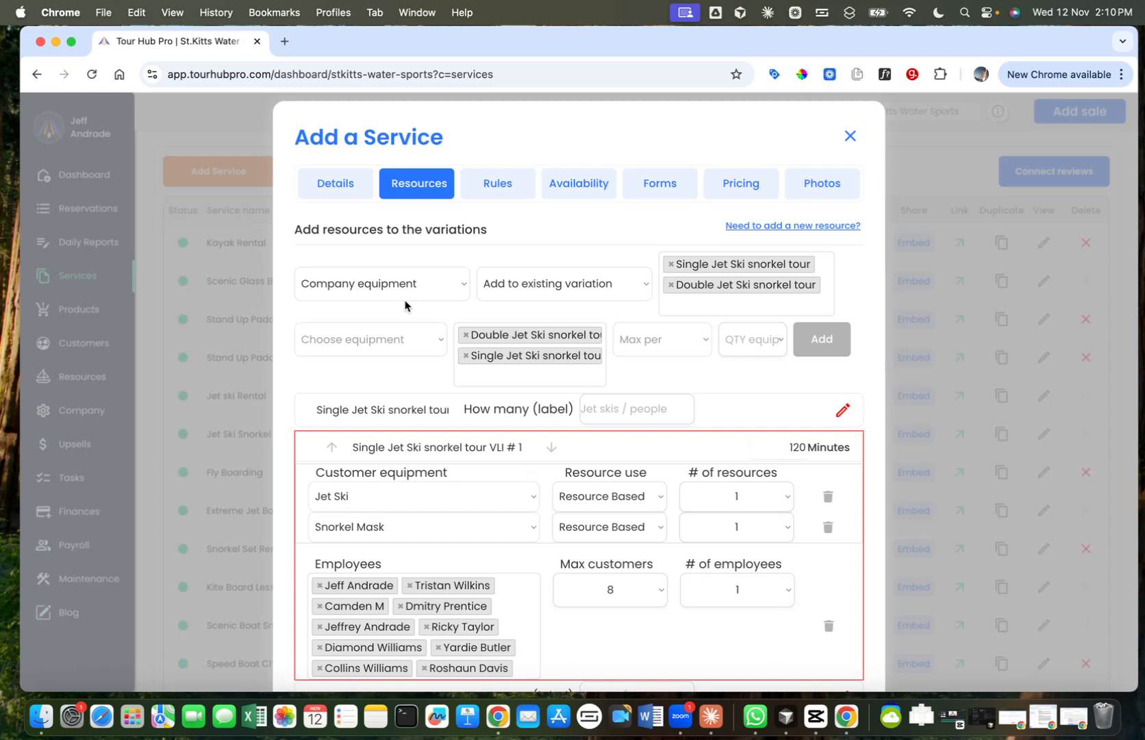
scroll(405, 306, down, 1)
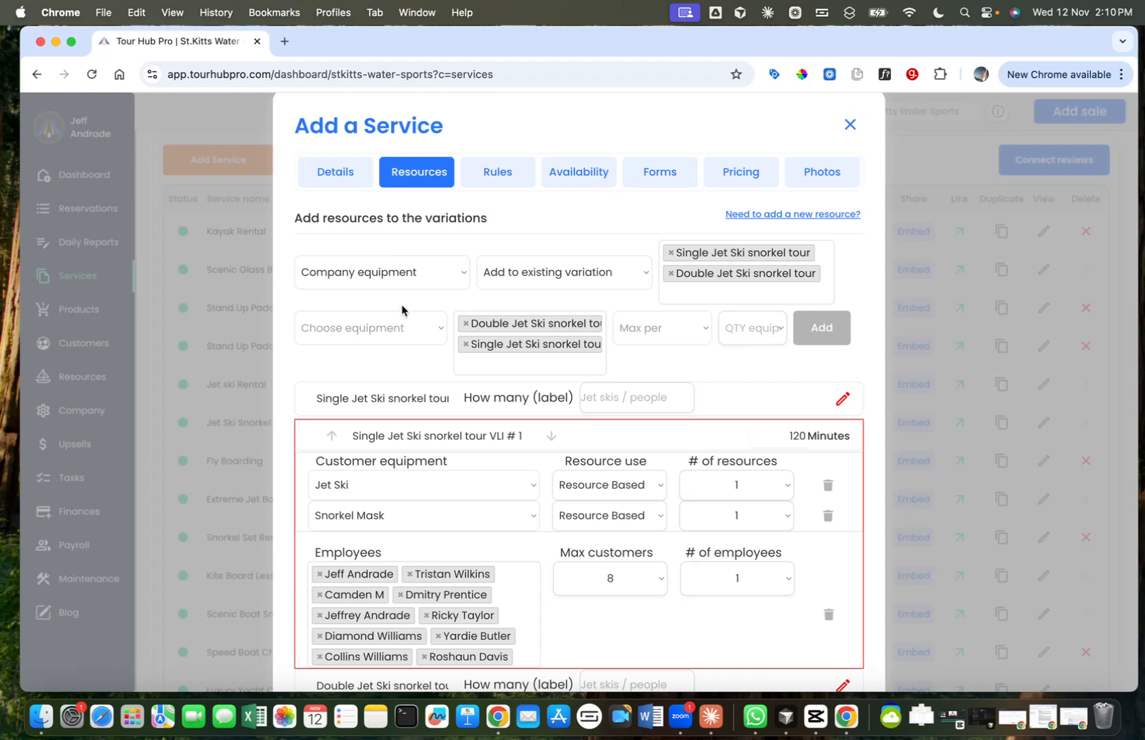
click(386, 338)
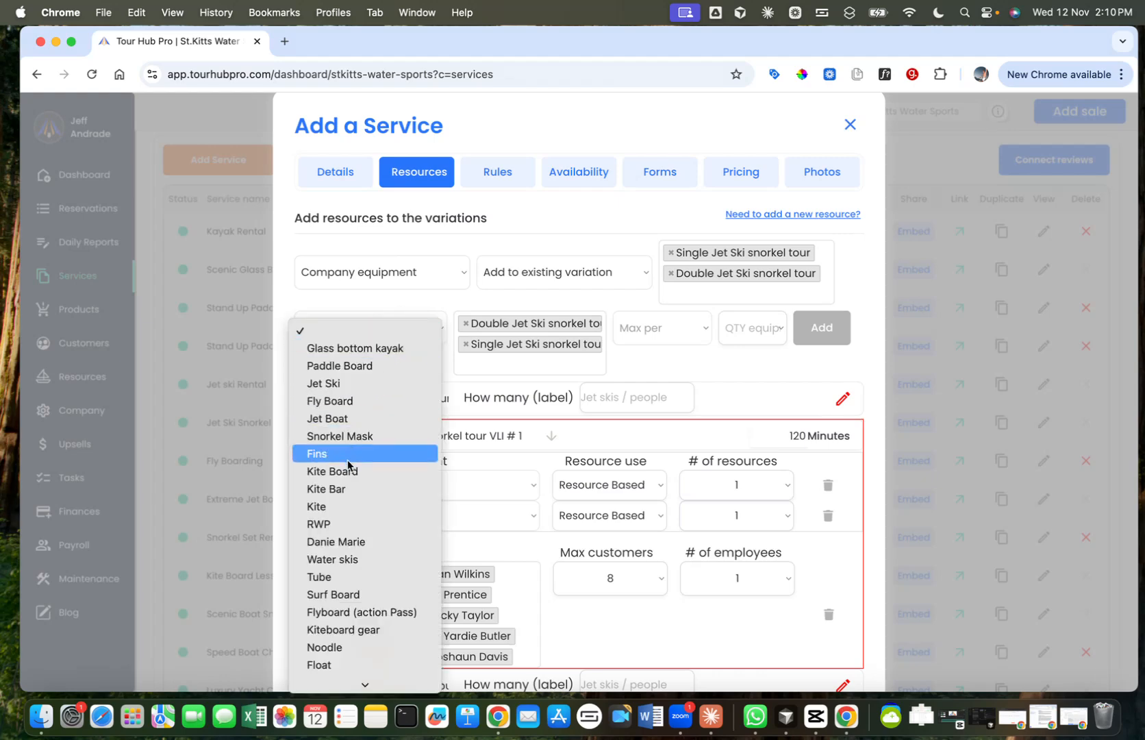
click(363, 367)
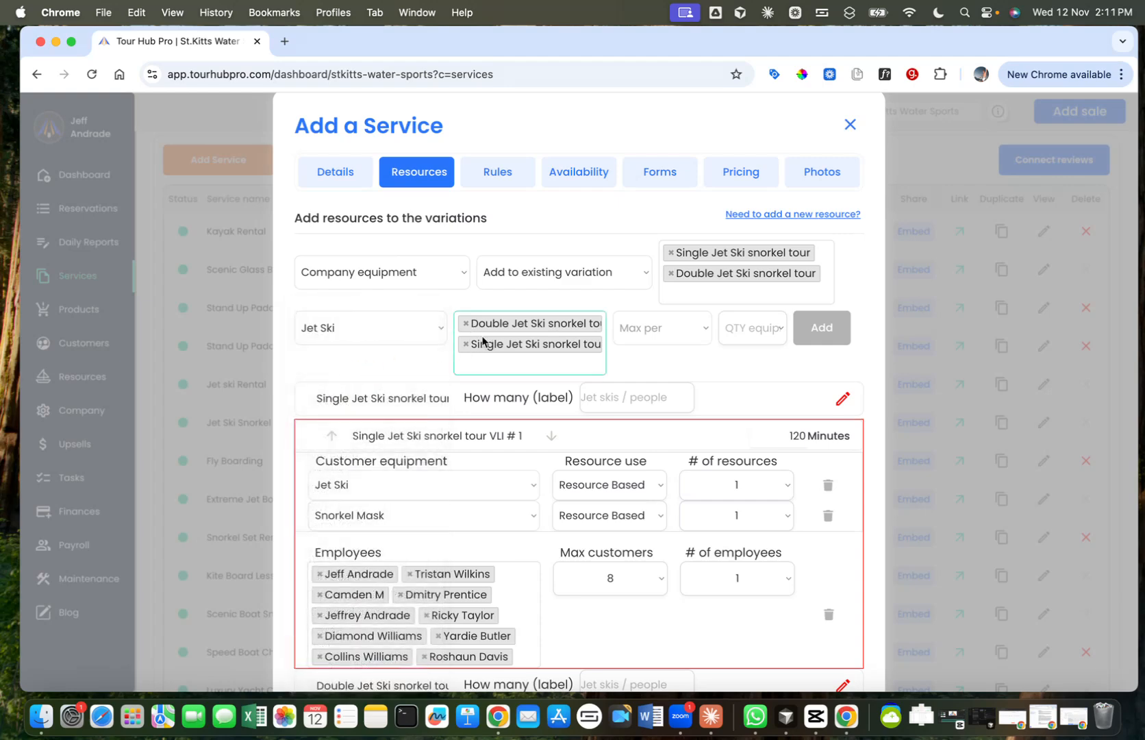
Step: Set the company Jet Ski to a maximum of 16 customers and a quantity of 1, and add it to the variations
click(653, 335)
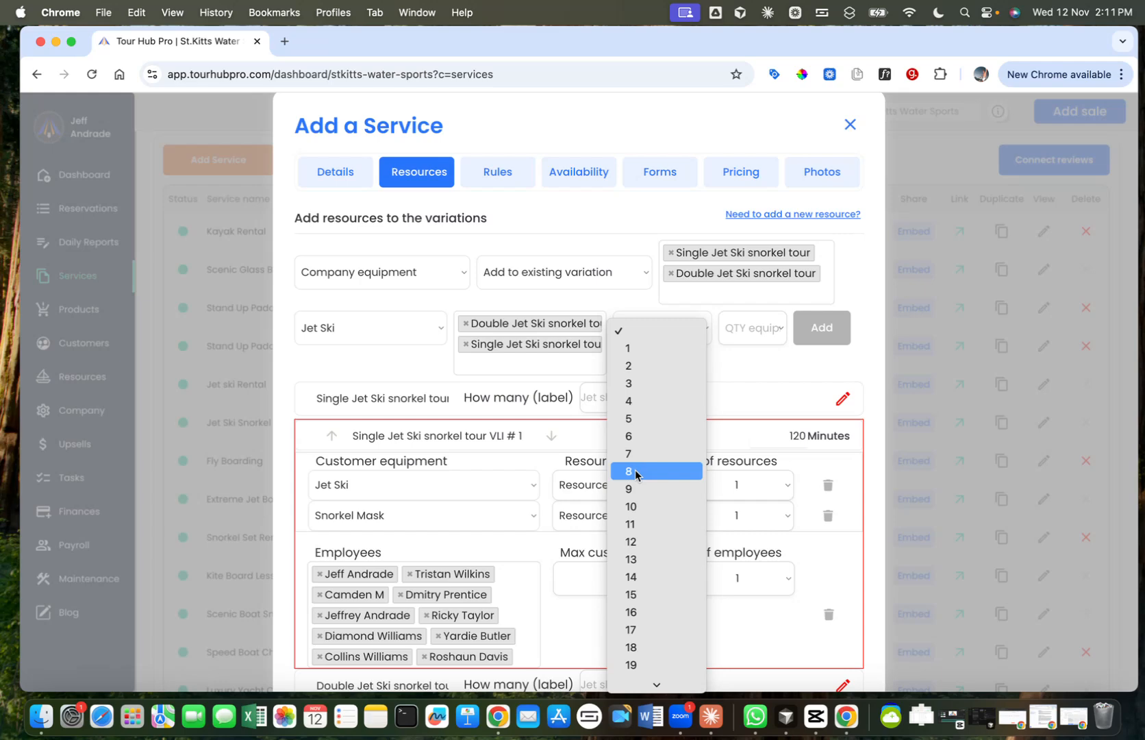
click(635, 612)
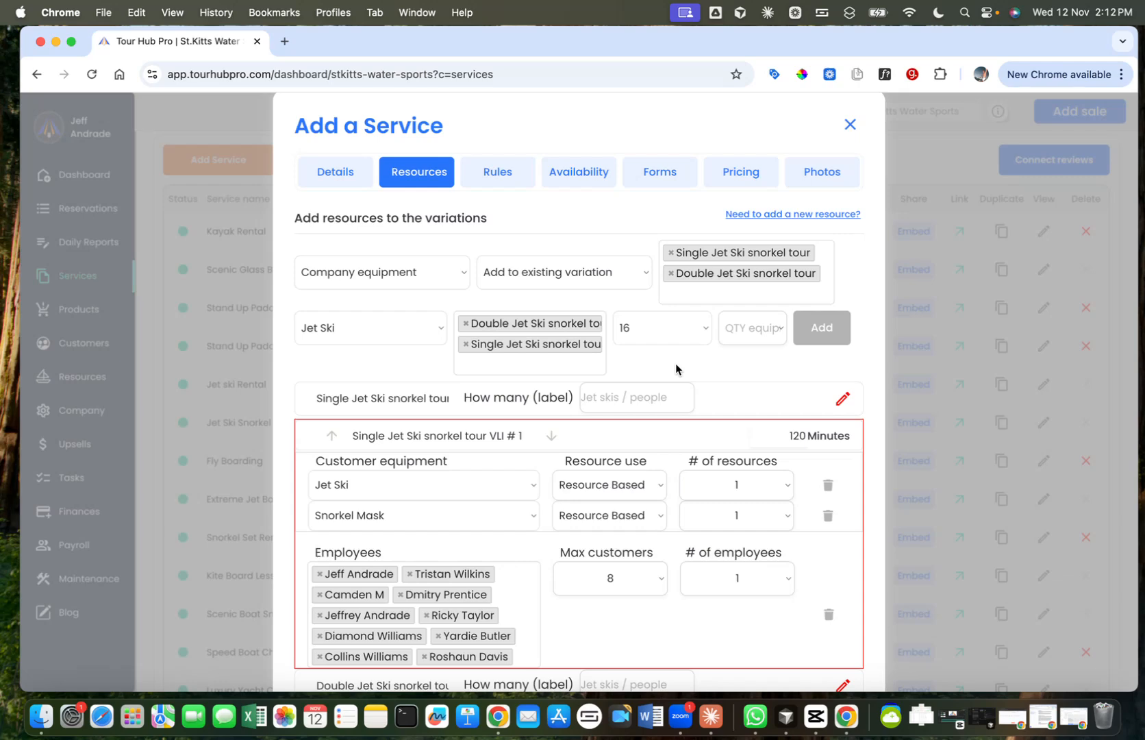
scroll(728, 365, down, 2)
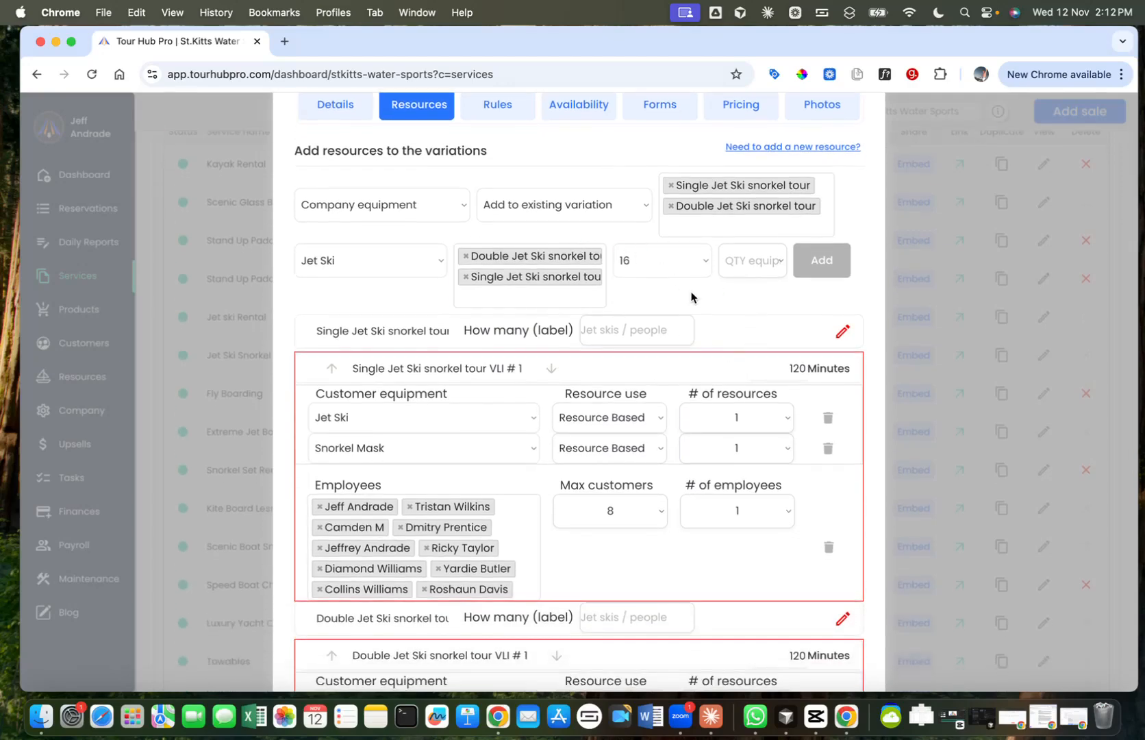
scroll(690, 299, down, 3)
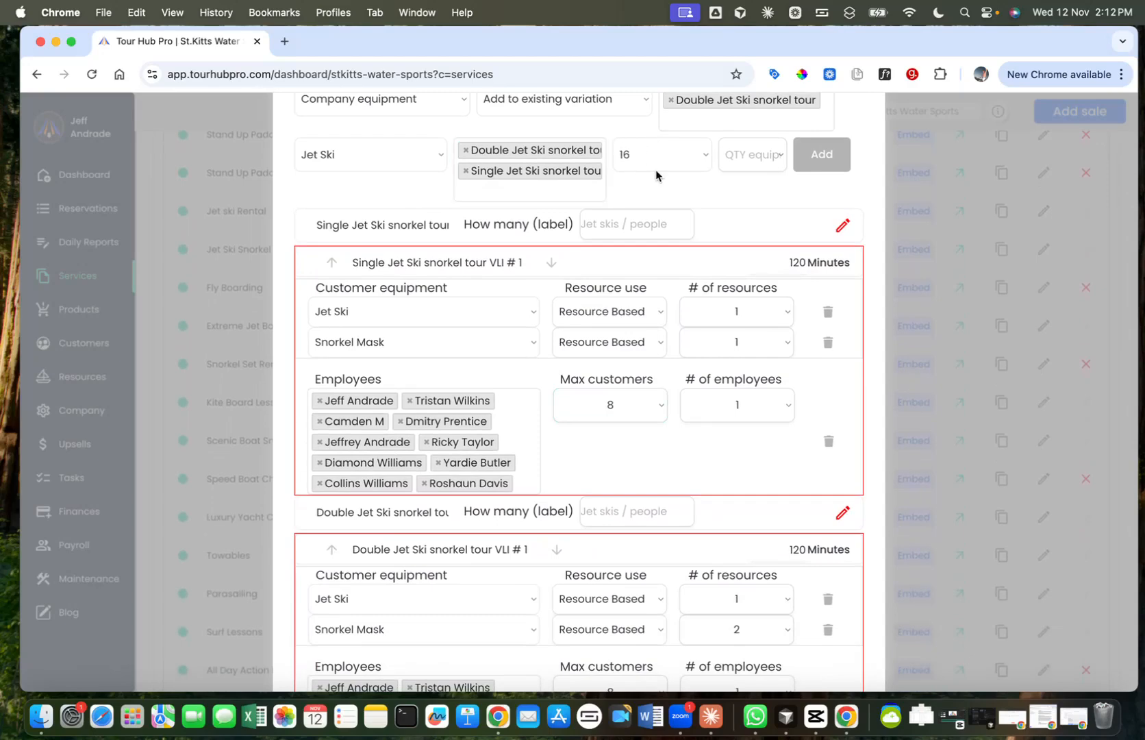
click(754, 156)
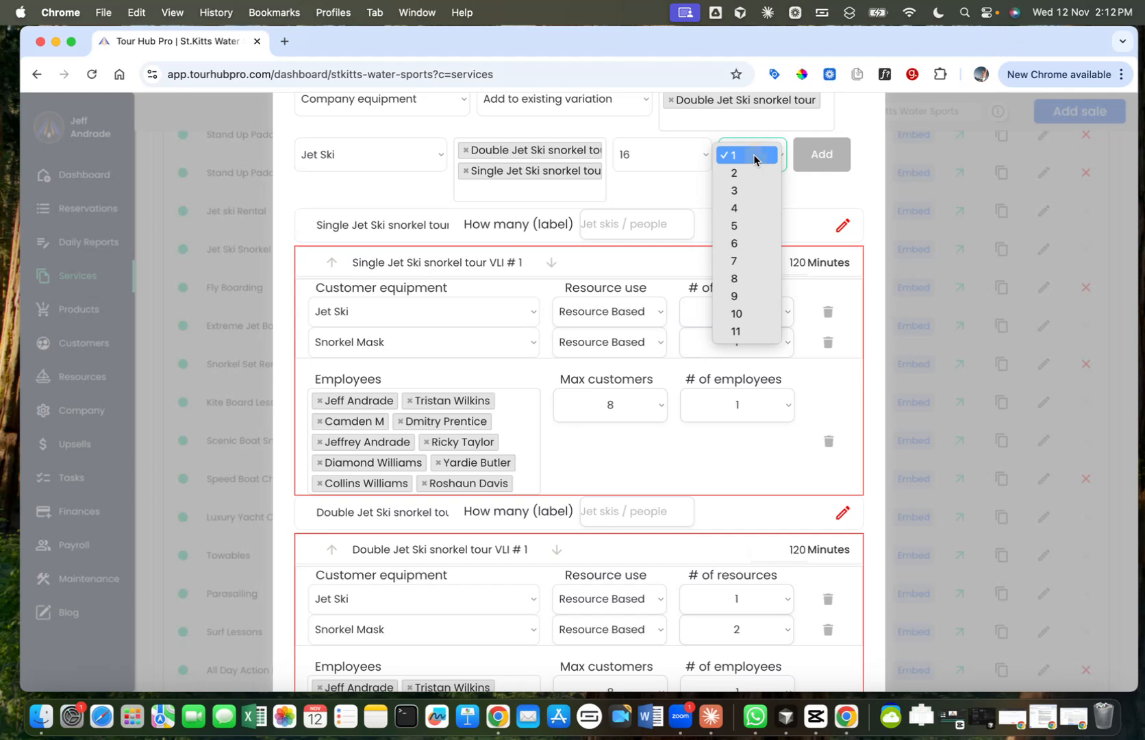
click(754, 156)
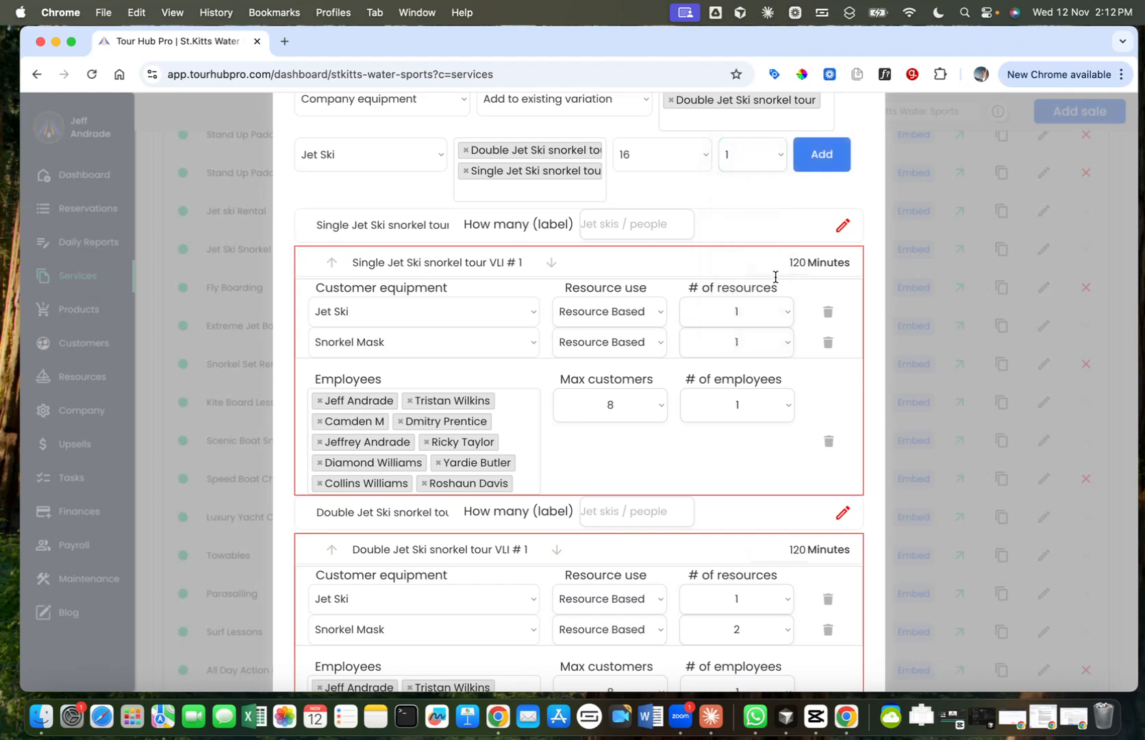
click(823, 168)
scroll(700, 254, down, 3)
scroll(699, 254, down, 5)
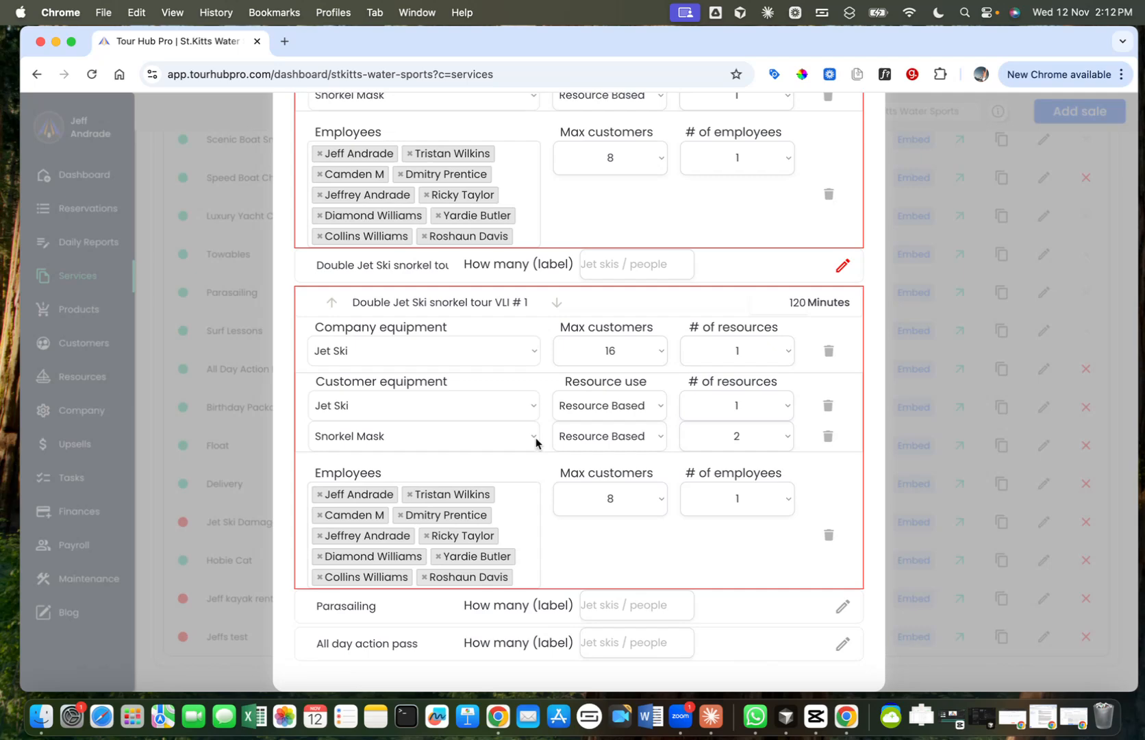
Step: Review the quantities of company equipment, customer equipment and employees assigned to the Double Jet Ski snorkel tour
click(738, 352)
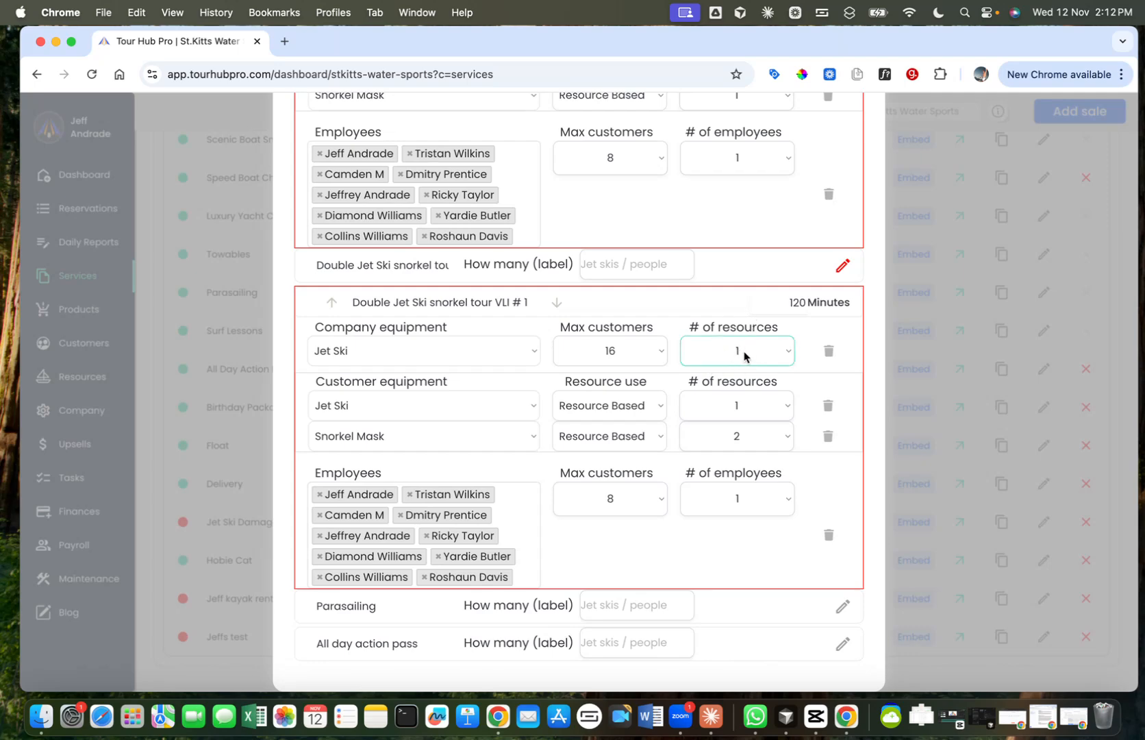
click(744, 406)
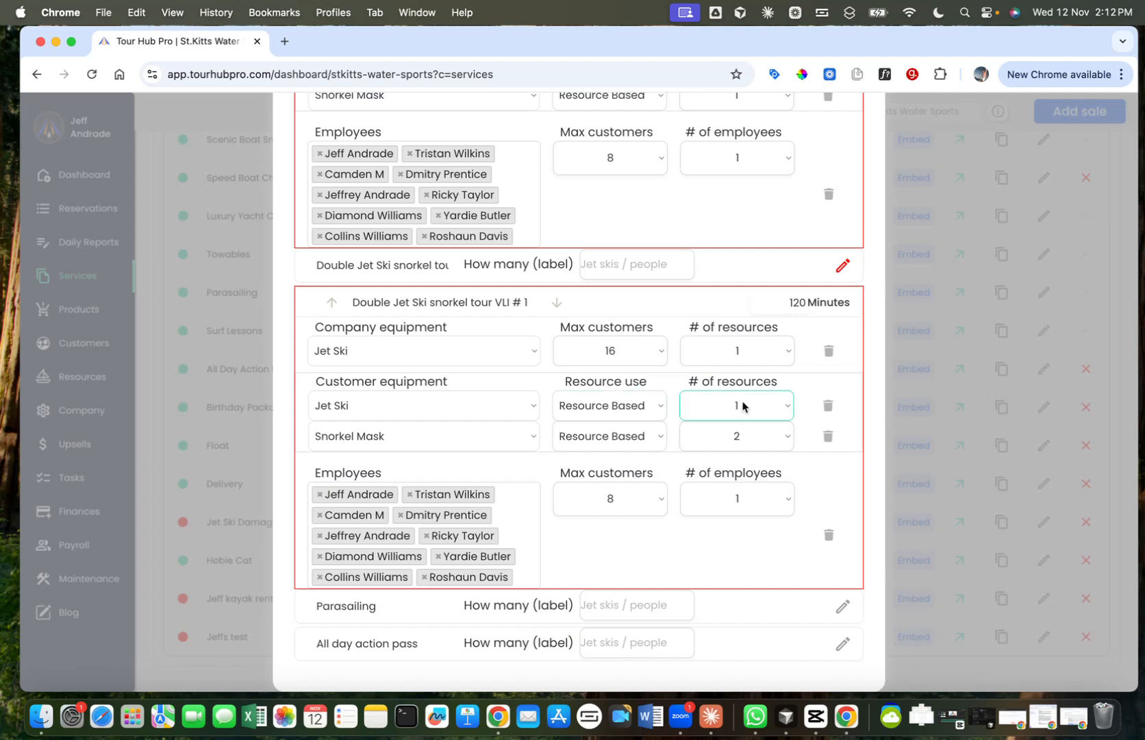
click(743, 350)
click(736, 407)
click(724, 440)
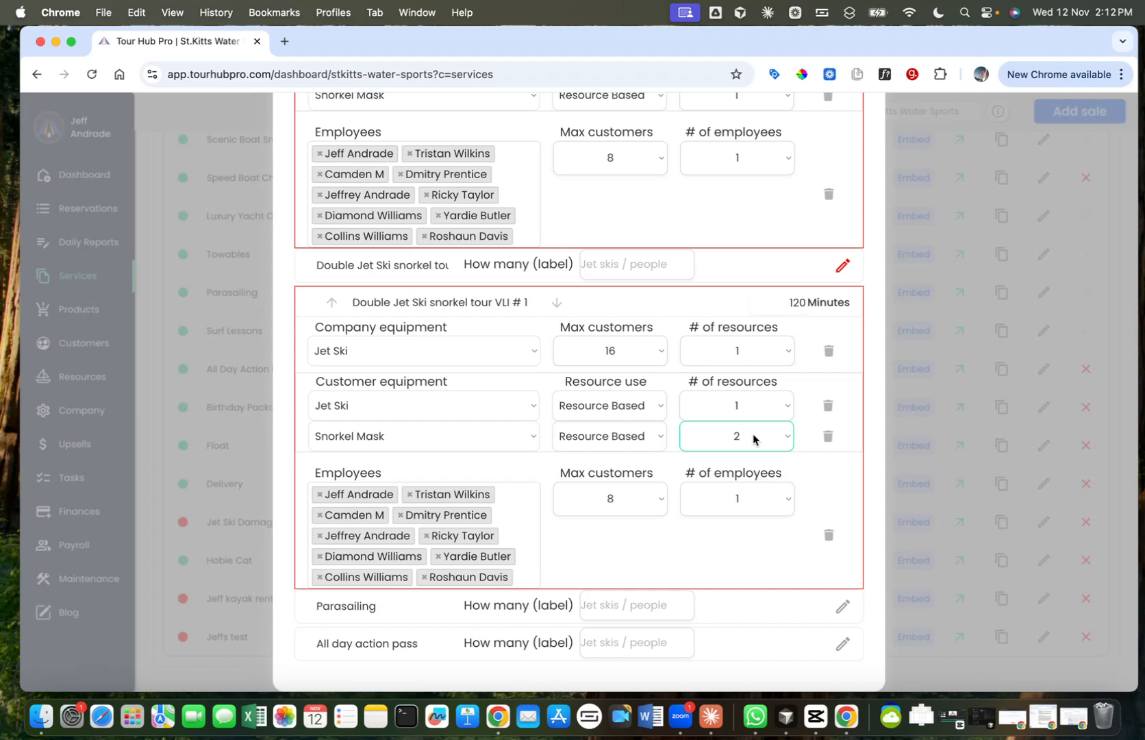
click(720, 505)
Step: Try requiring 3 employees for the Double Jet Ski snorkel tour, and set the number back to 1
click(768, 504)
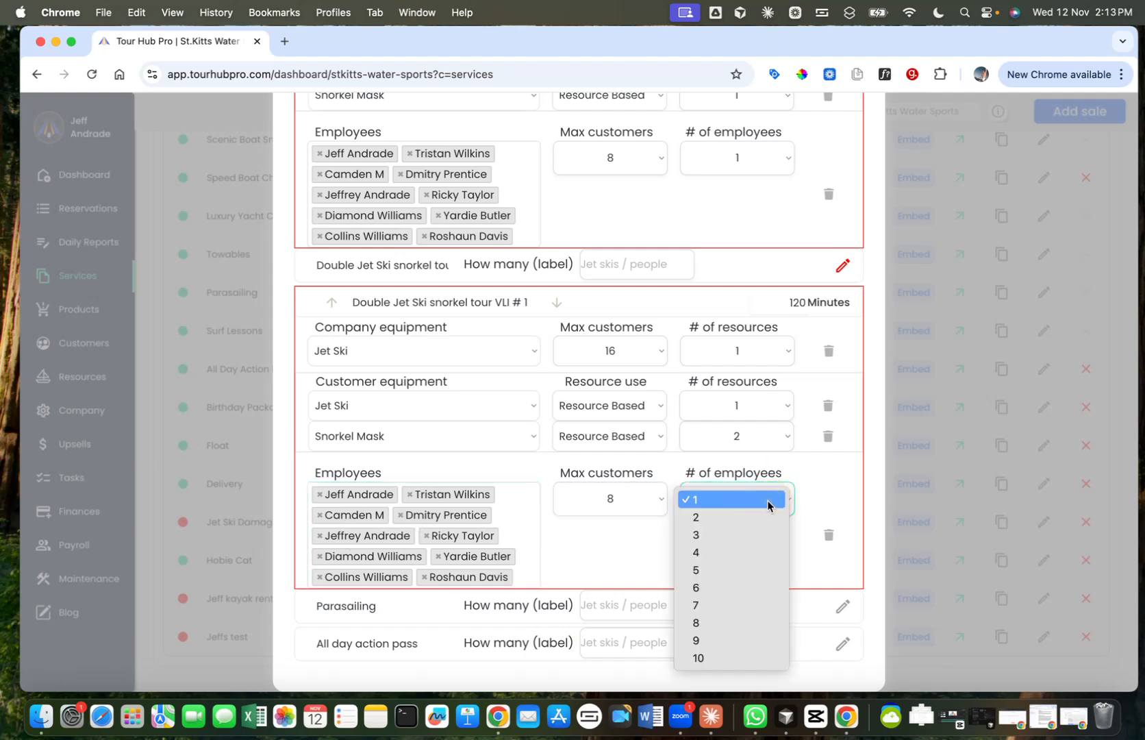
click(741, 535)
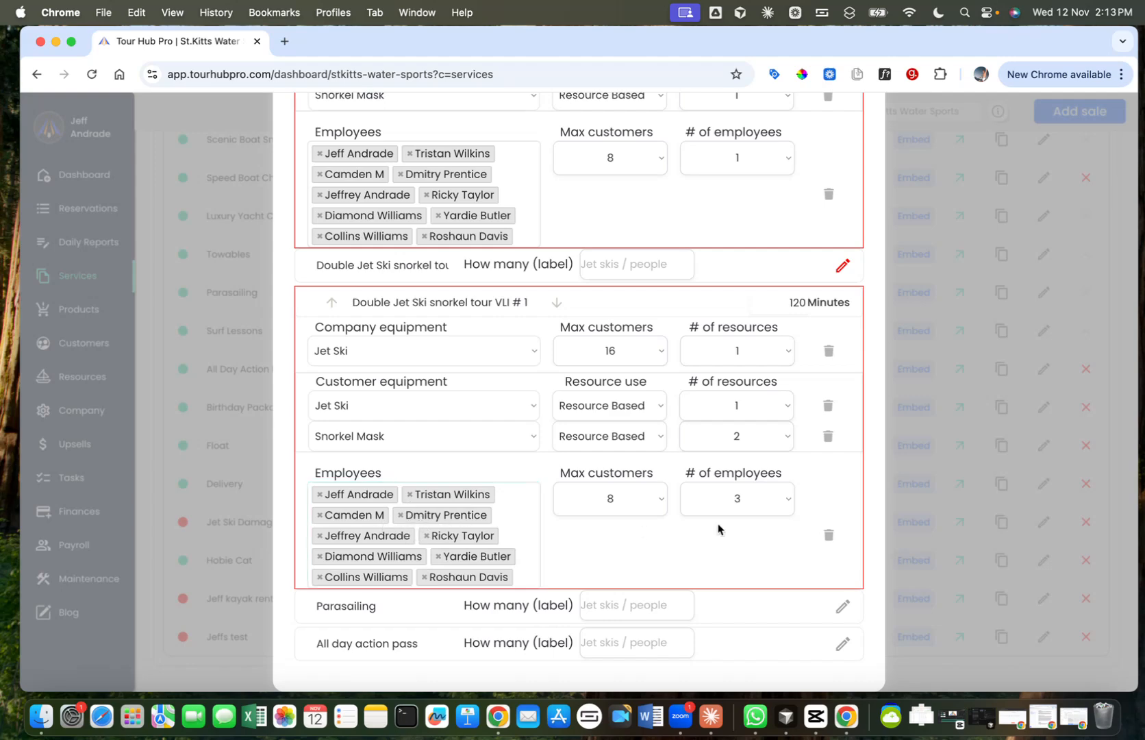
click(771, 500)
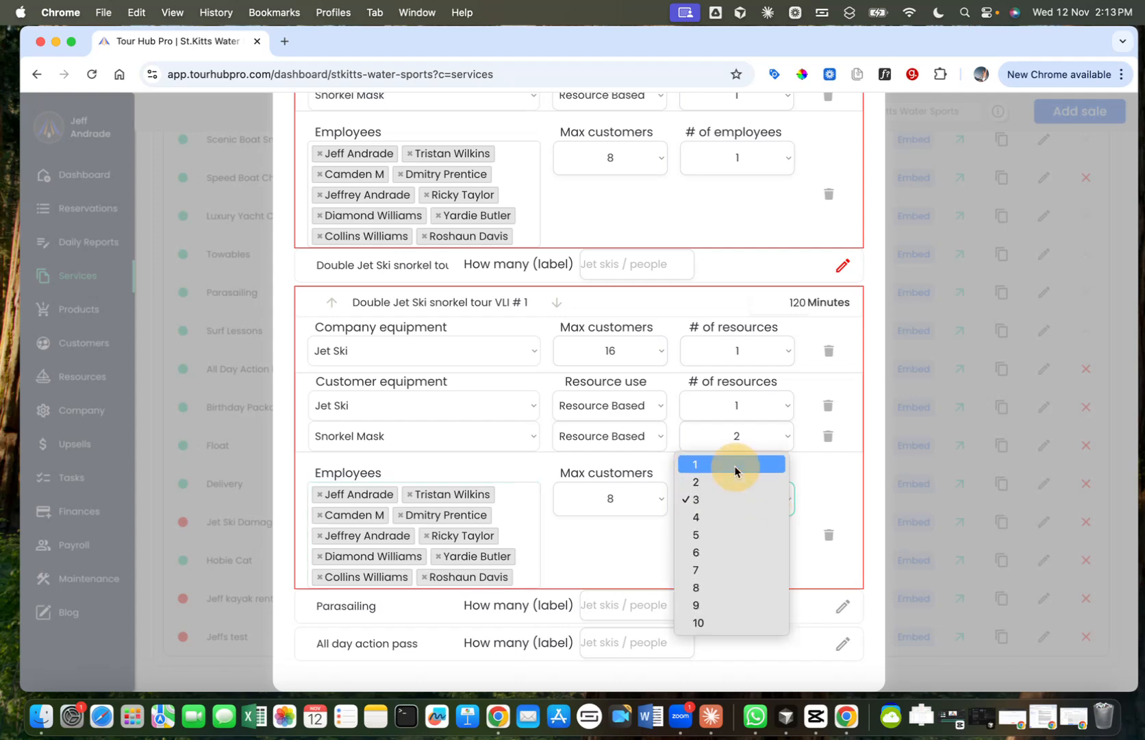
click(733, 465)
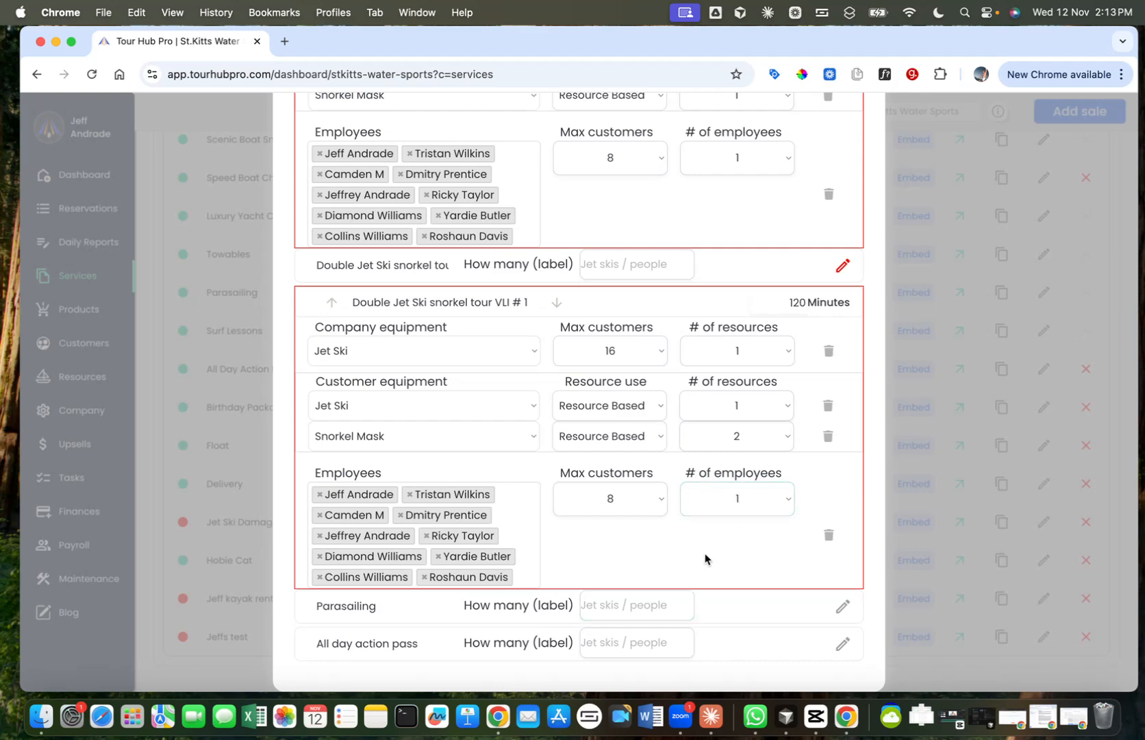
Step: Collapse the resource details of the Single Jet Ski and Double Jet Ski snorkel tour variations
scroll(633, 417, up, 10)
scroll(647, 422, down, 4)
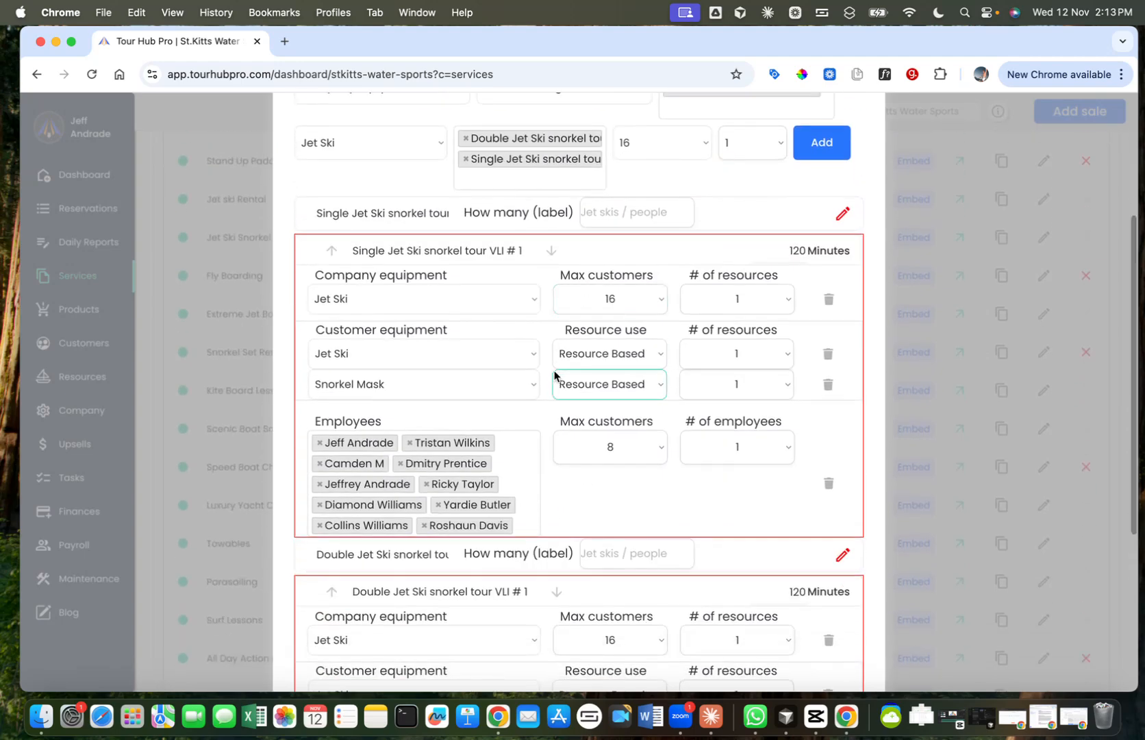
scroll(713, 370, down, 1)
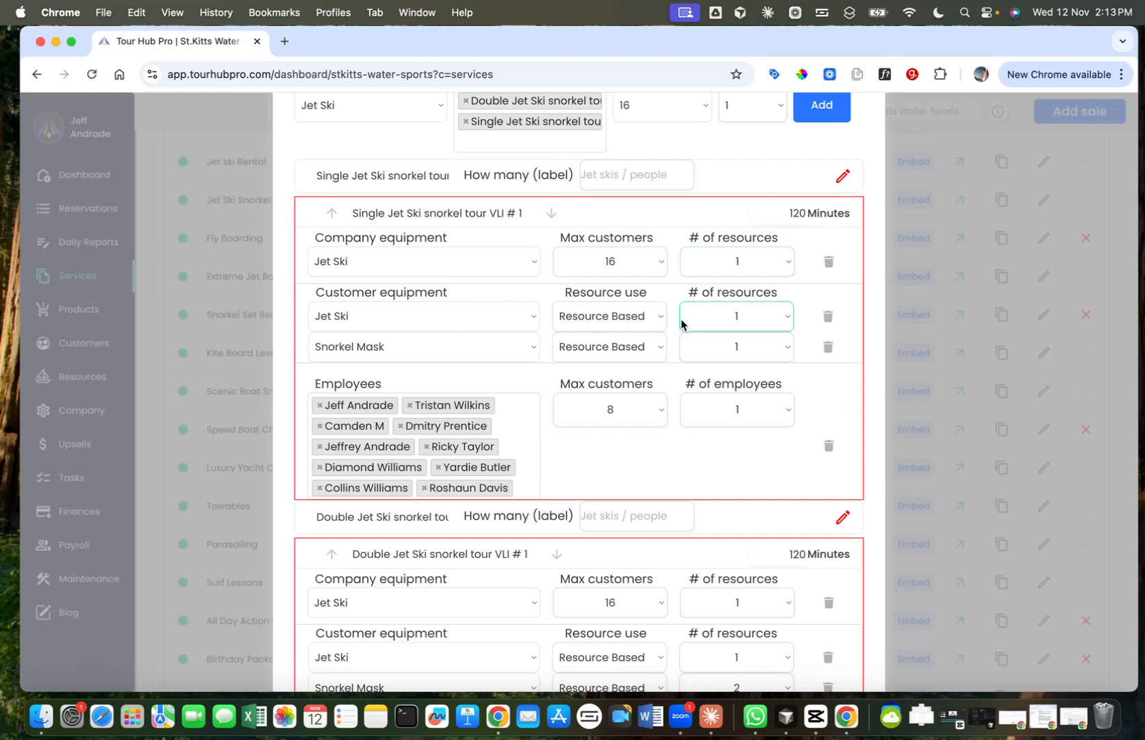
click(843, 177)
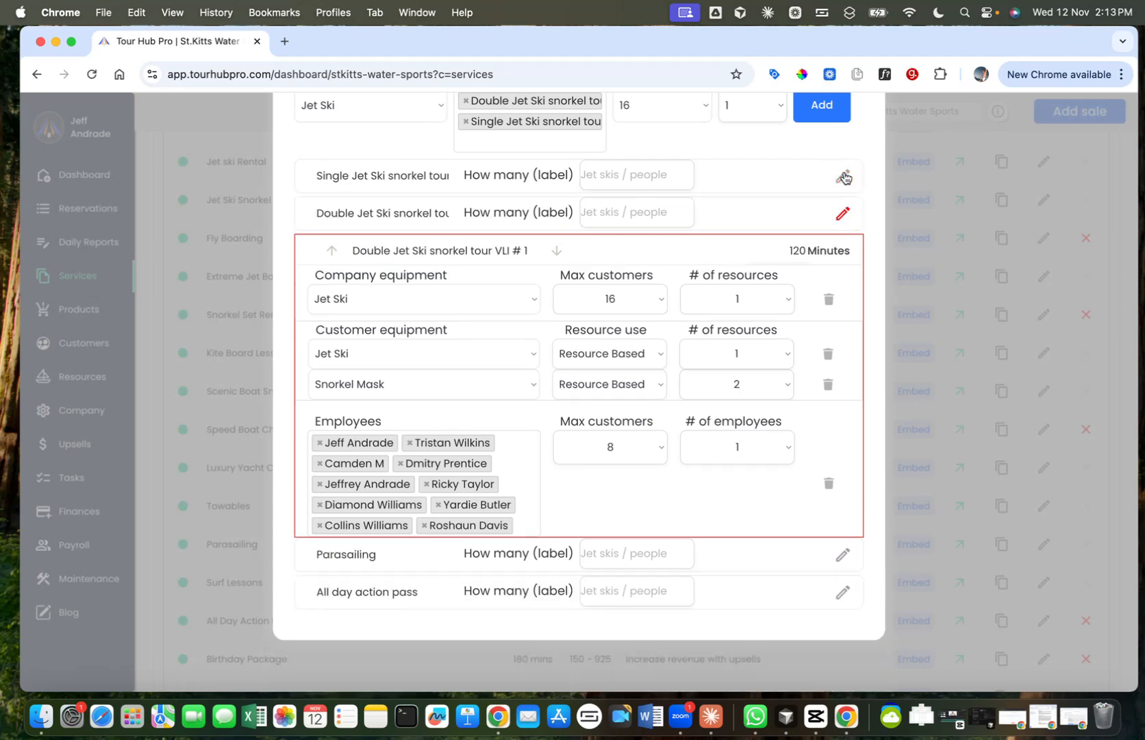
click(843, 216)
scroll(760, 307, up, 5)
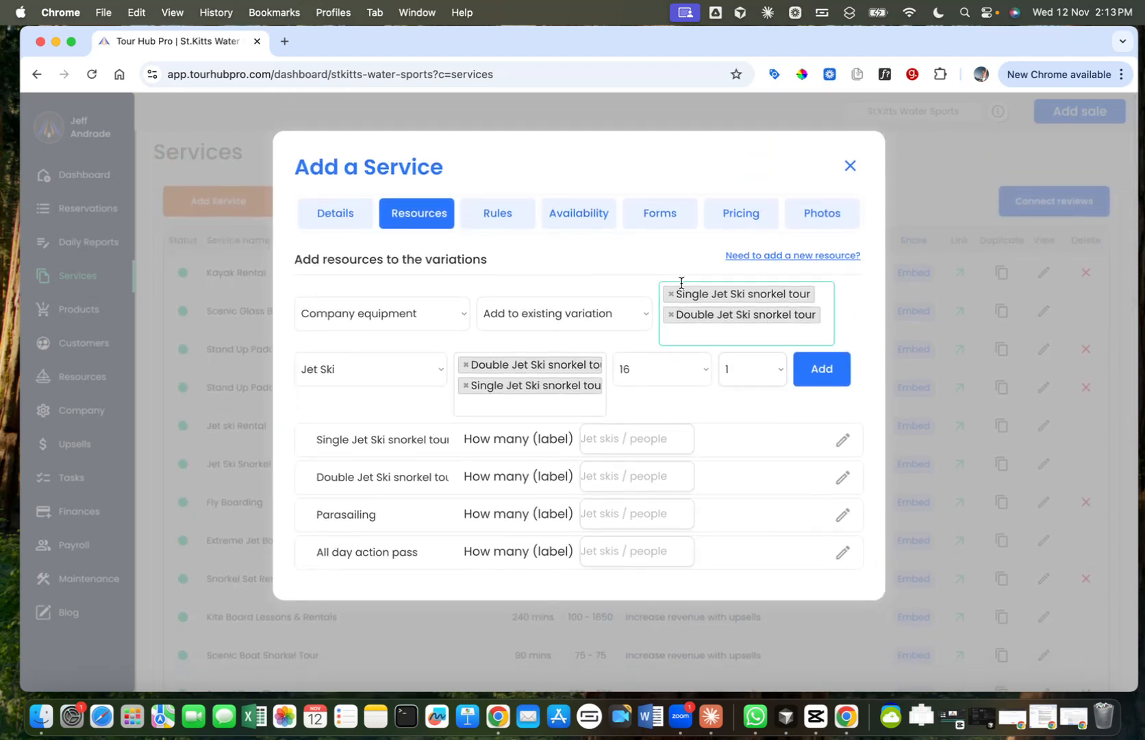
Step: Set up a new Customer equipment resource with Parasailing as the only target variation, replacing both snorkel tours
click(431, 312)
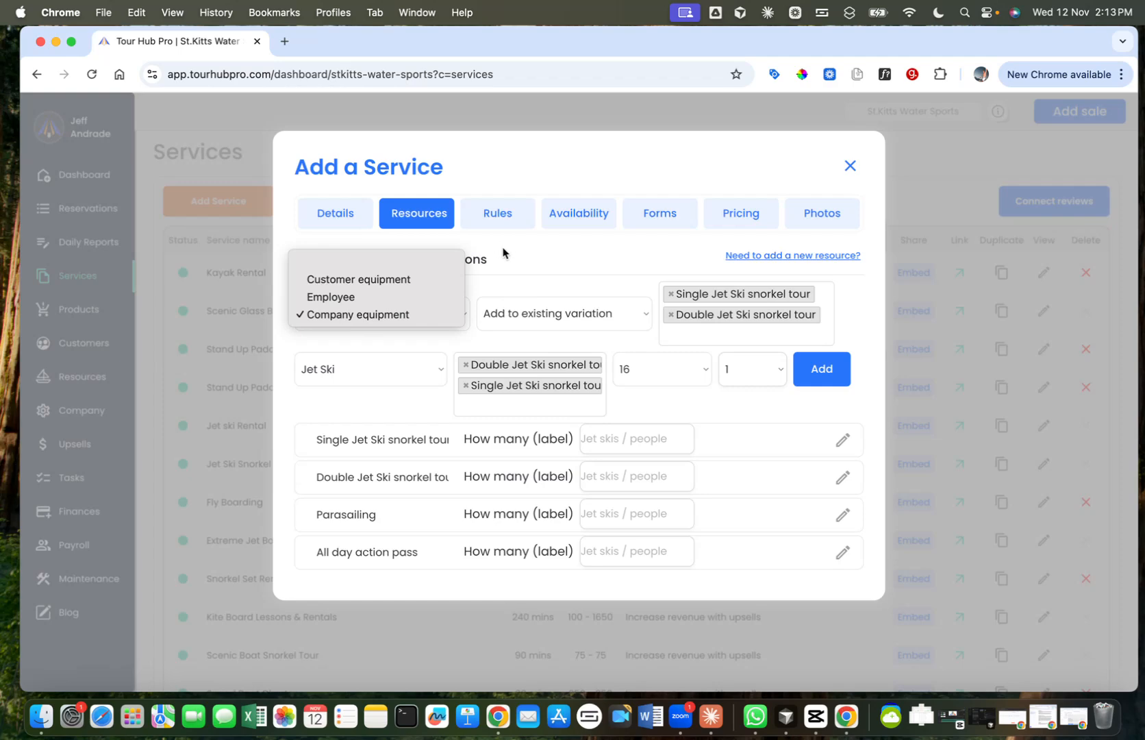
click(391, 280)
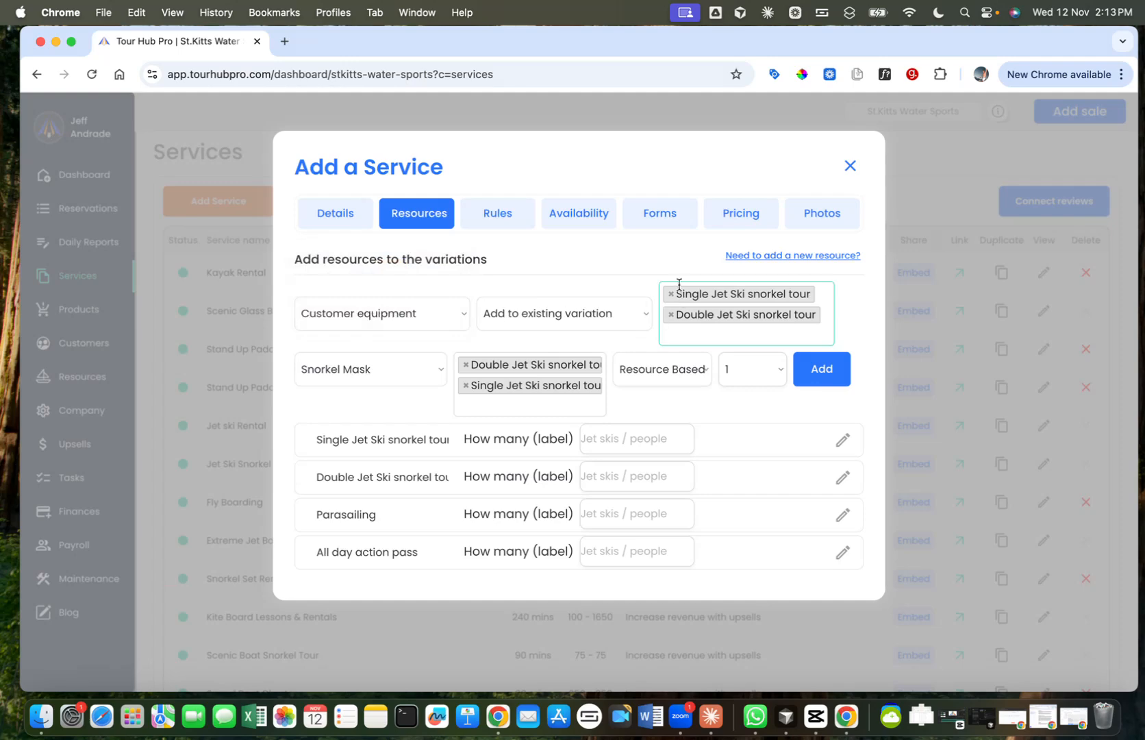
click(637, 313)
click(602, 297)
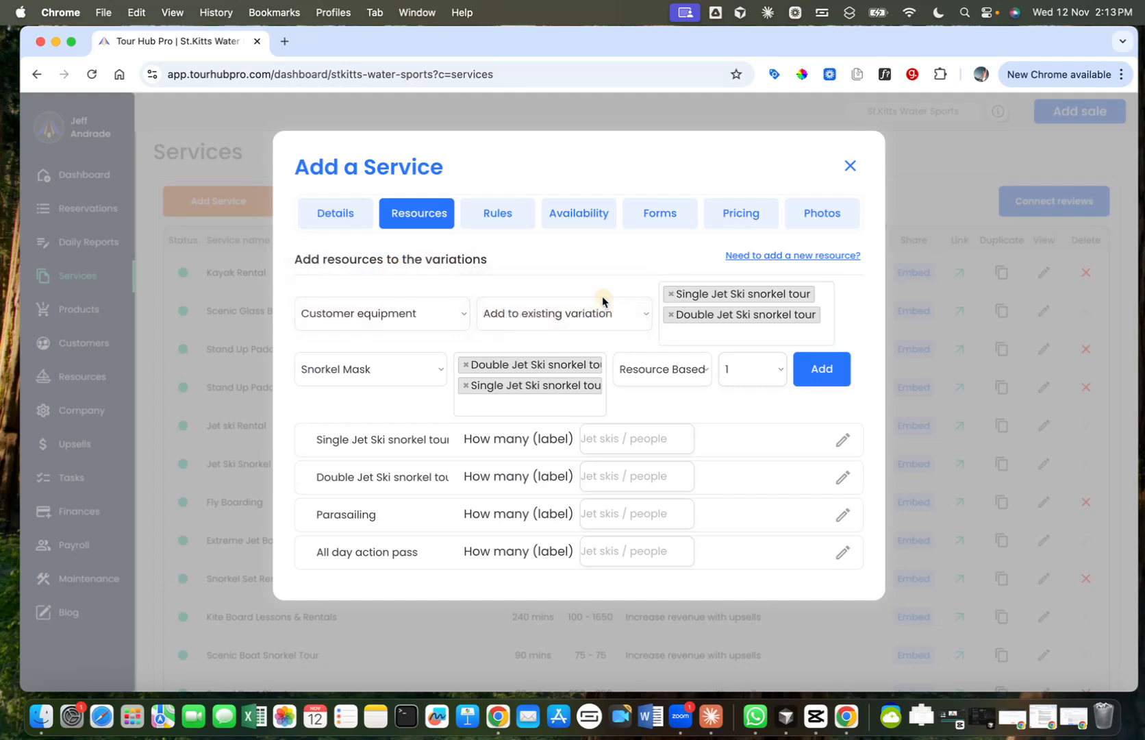
click(673, 299)
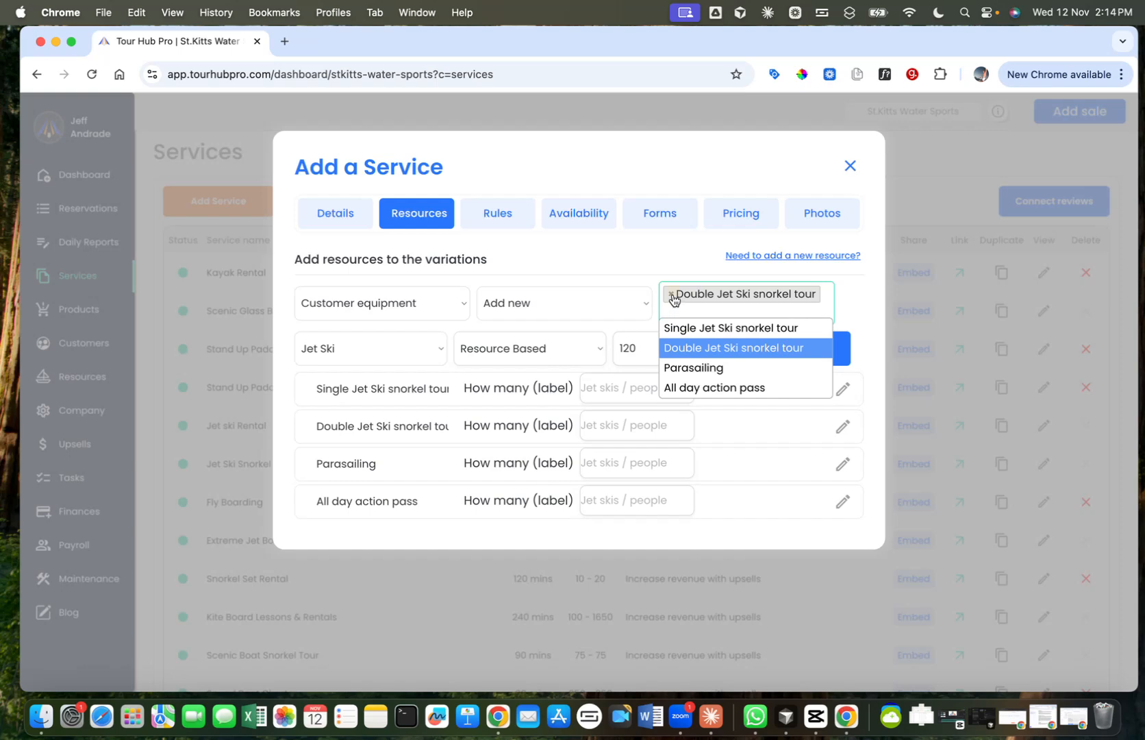
click(672, 296)
click(705, 357)
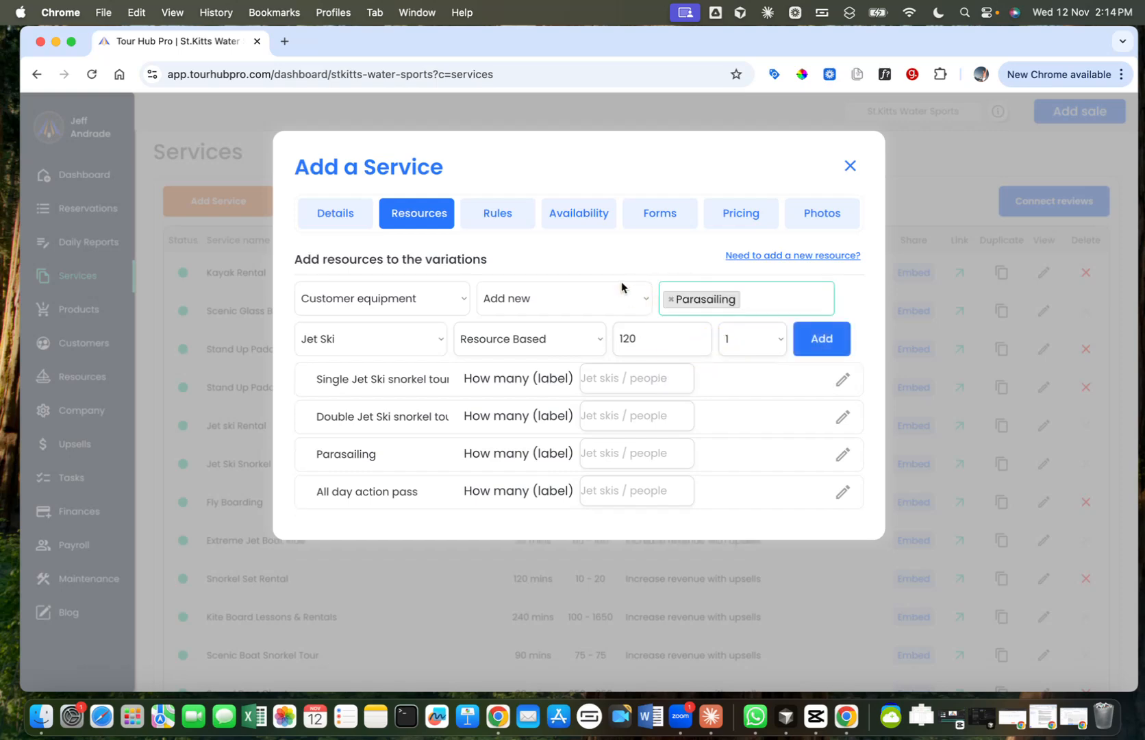
Step: Choose RWP as the Parasailing equipment and set its duration to 90 minutes
click(351, 339)
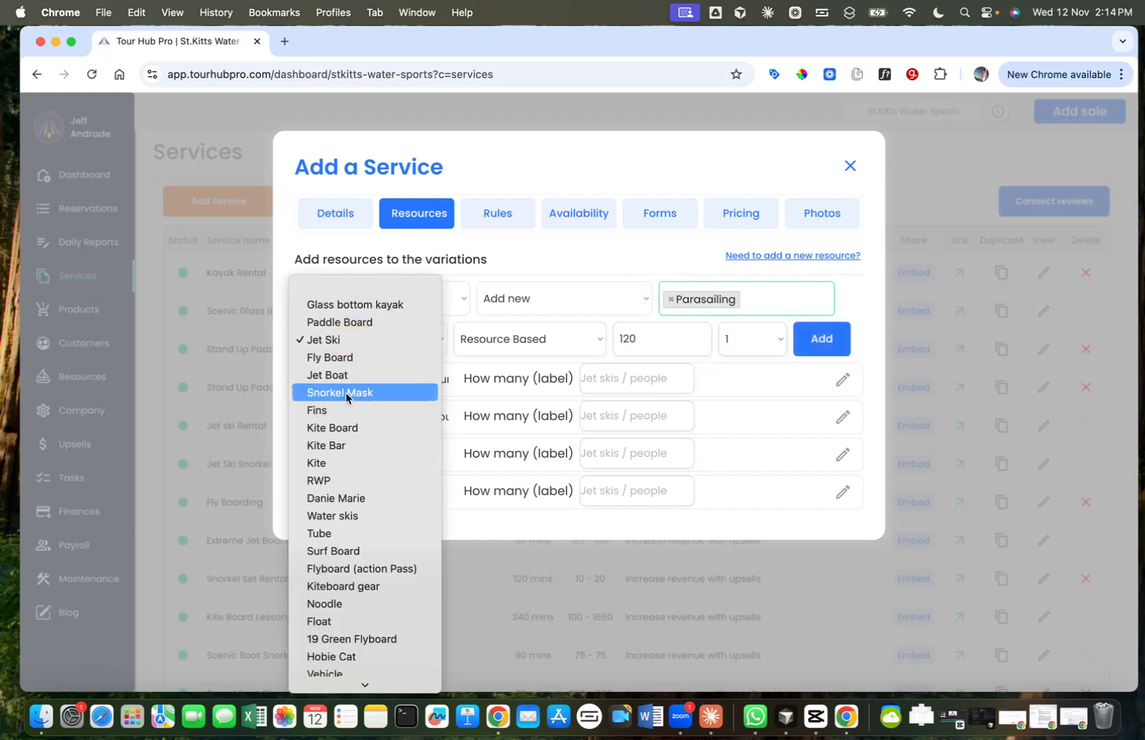
click(334, 480)
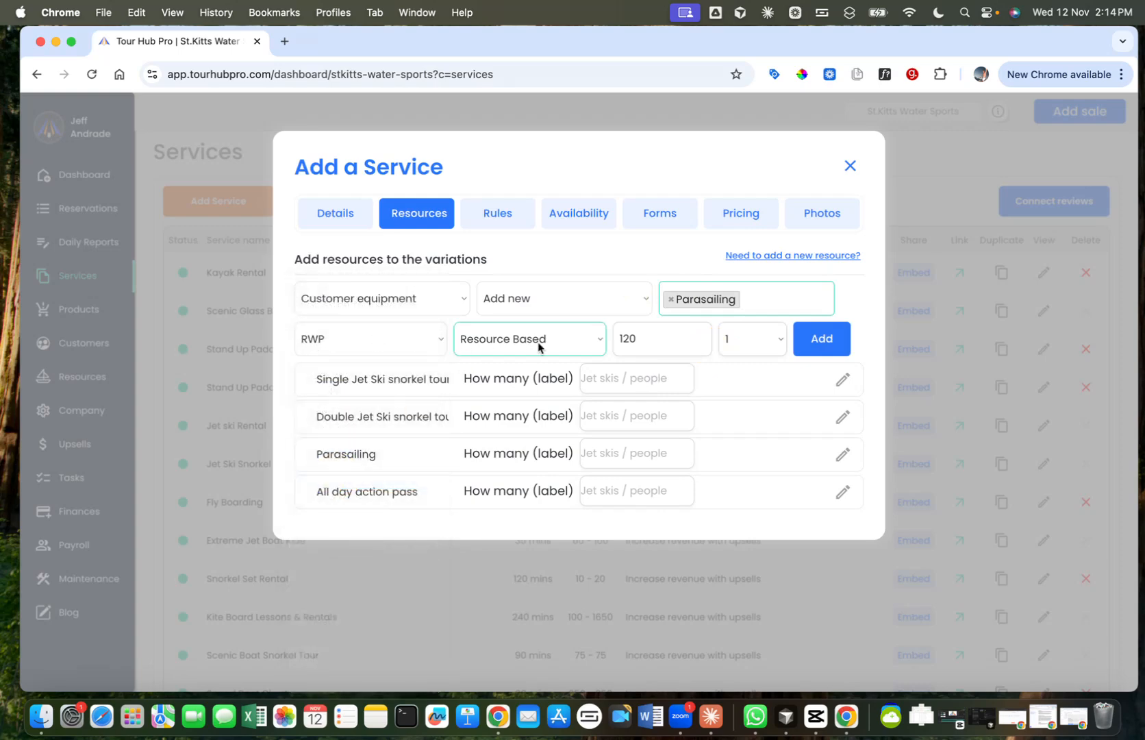
double_click(662, 337)
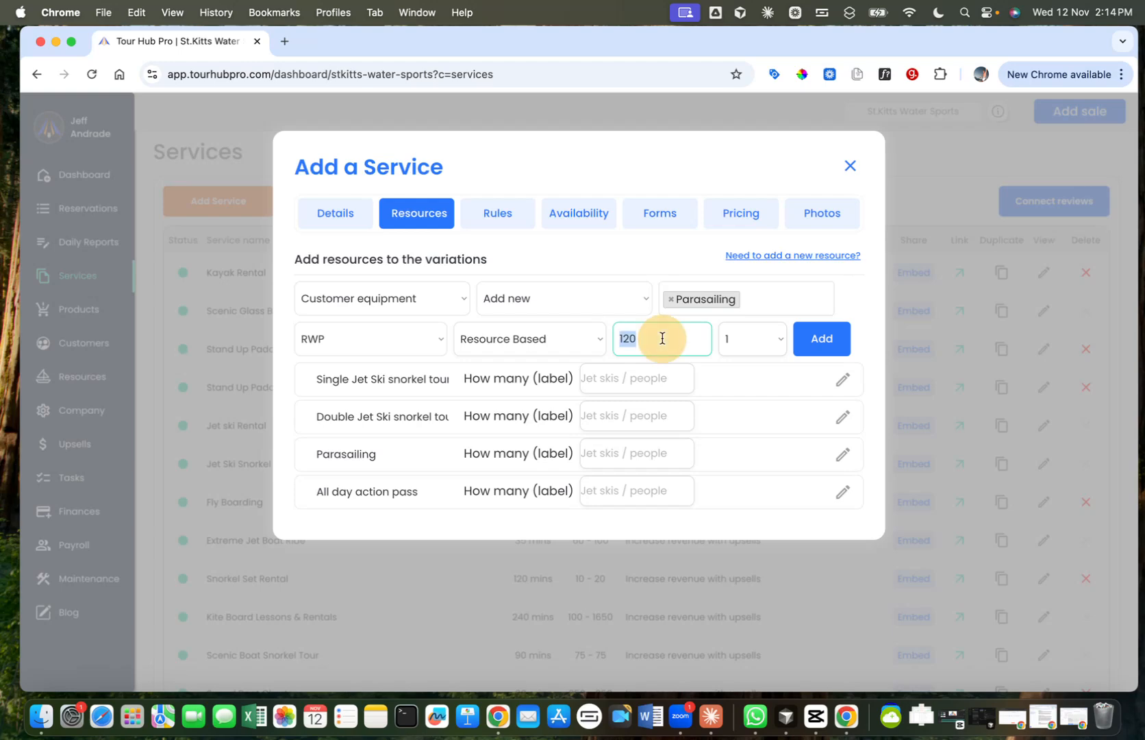
key(BackSpace)
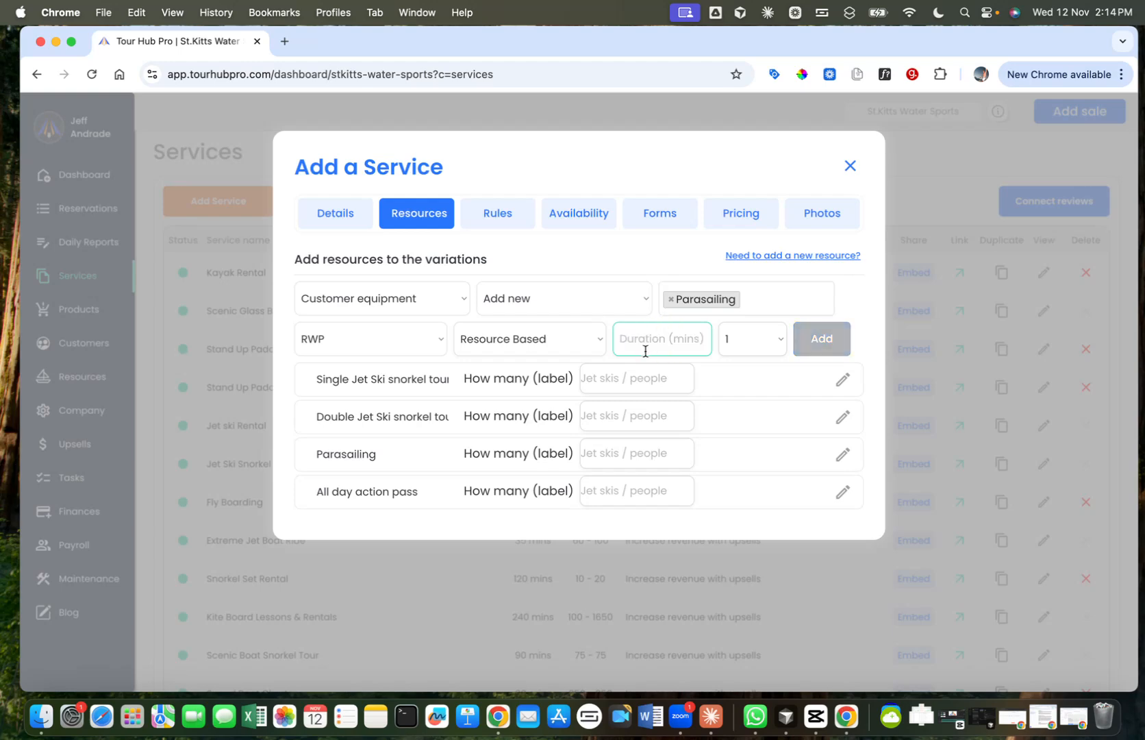
text(90)
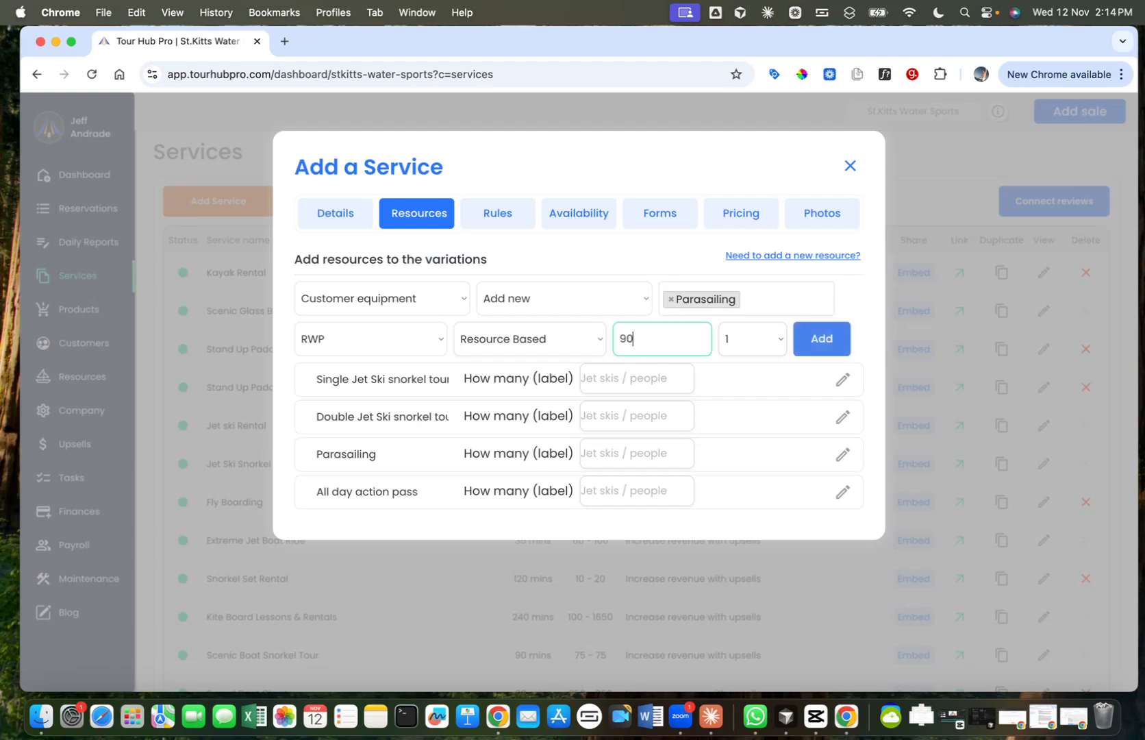
click(745, 337)
click(751, 337)
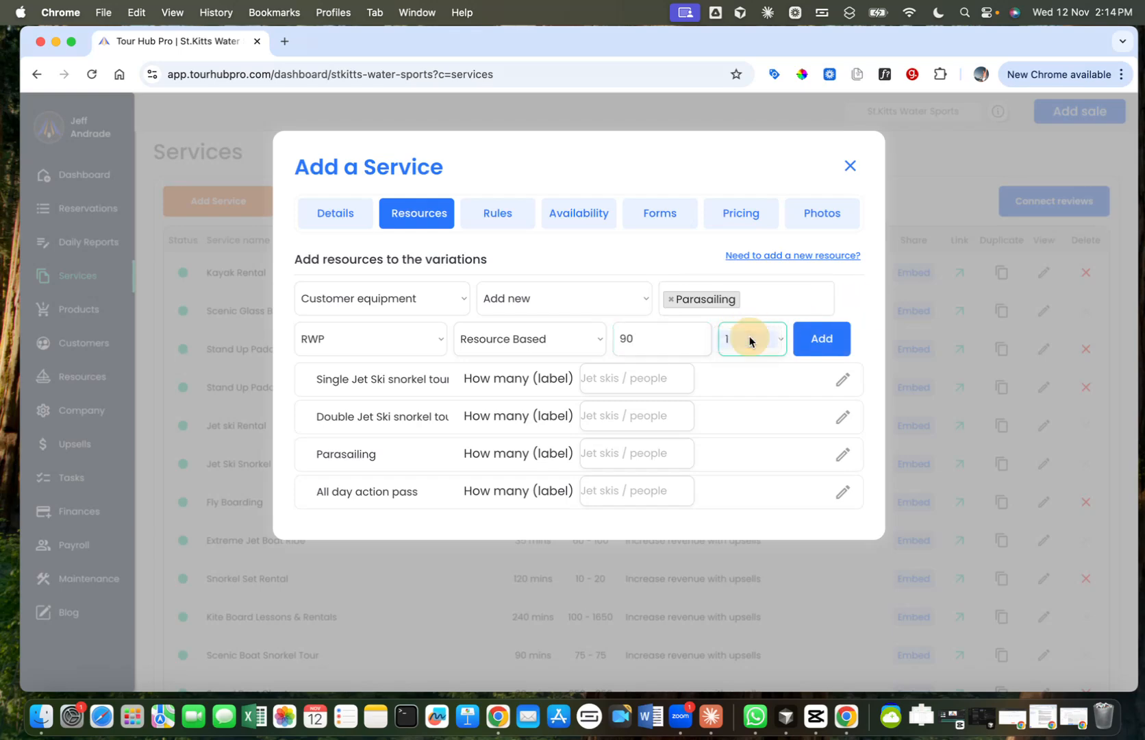
Step: Make the RWP Seat Based with 1 seat per booking and add it to the Parasailing variation
click(536, 343)
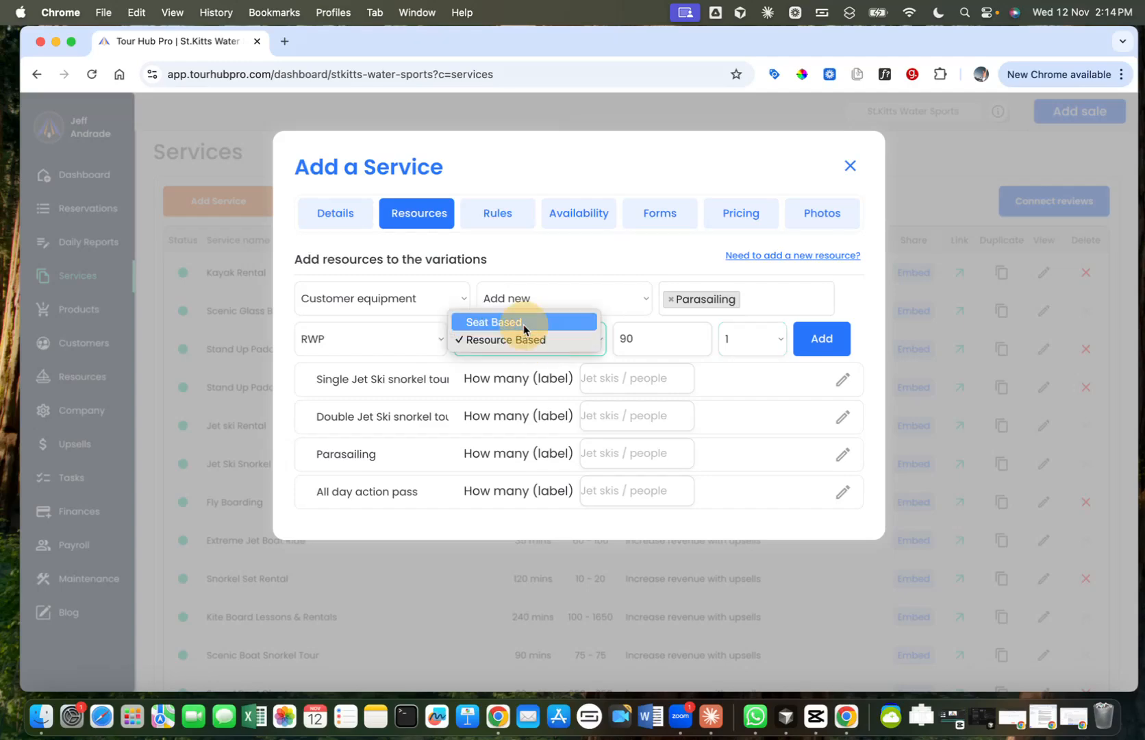
click(523, 330)
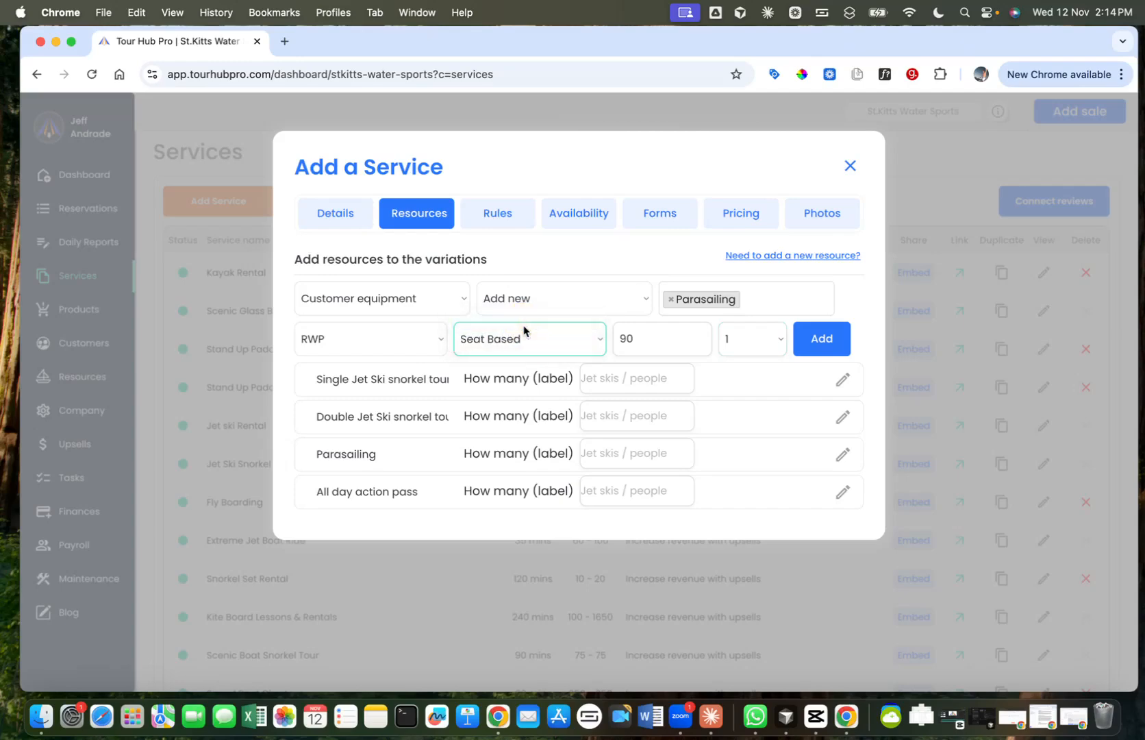
click(762, 350)
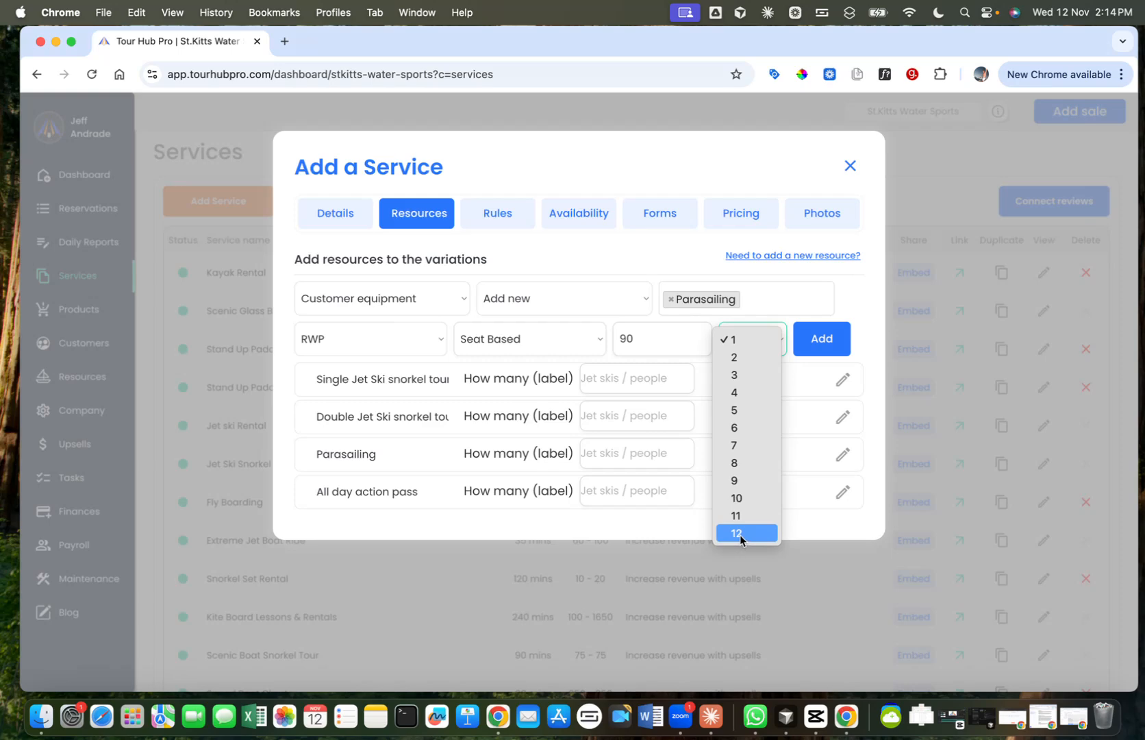
click(738, 340)
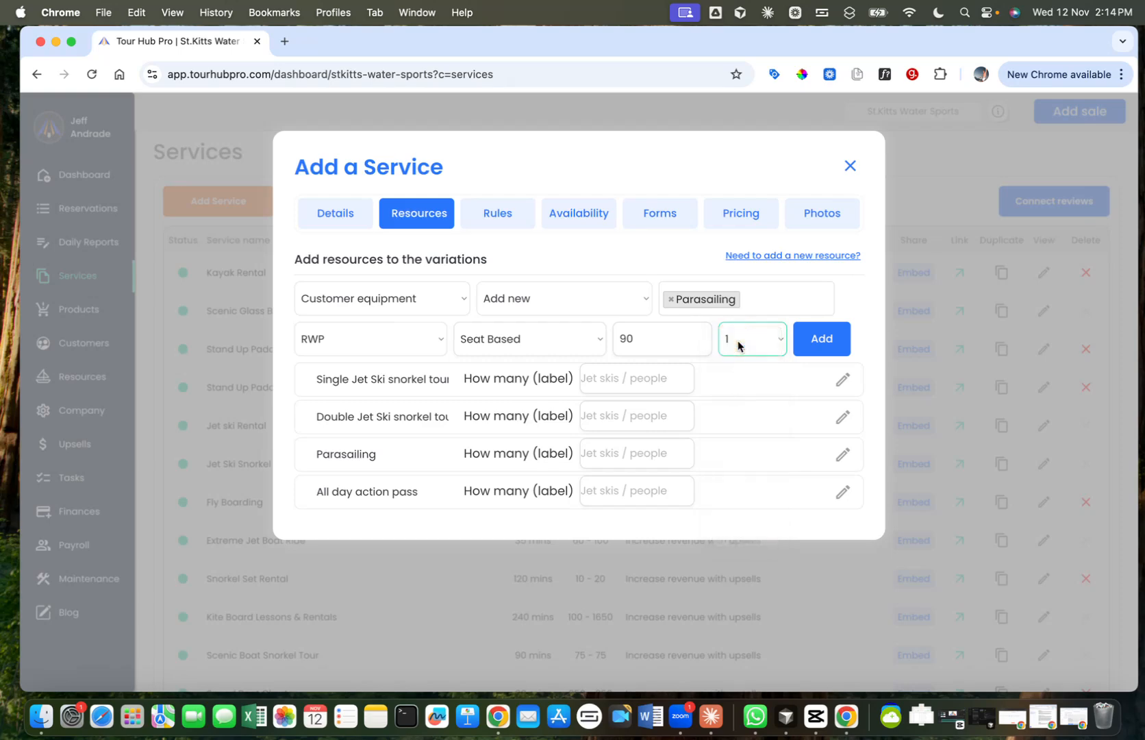
click(819, 339)
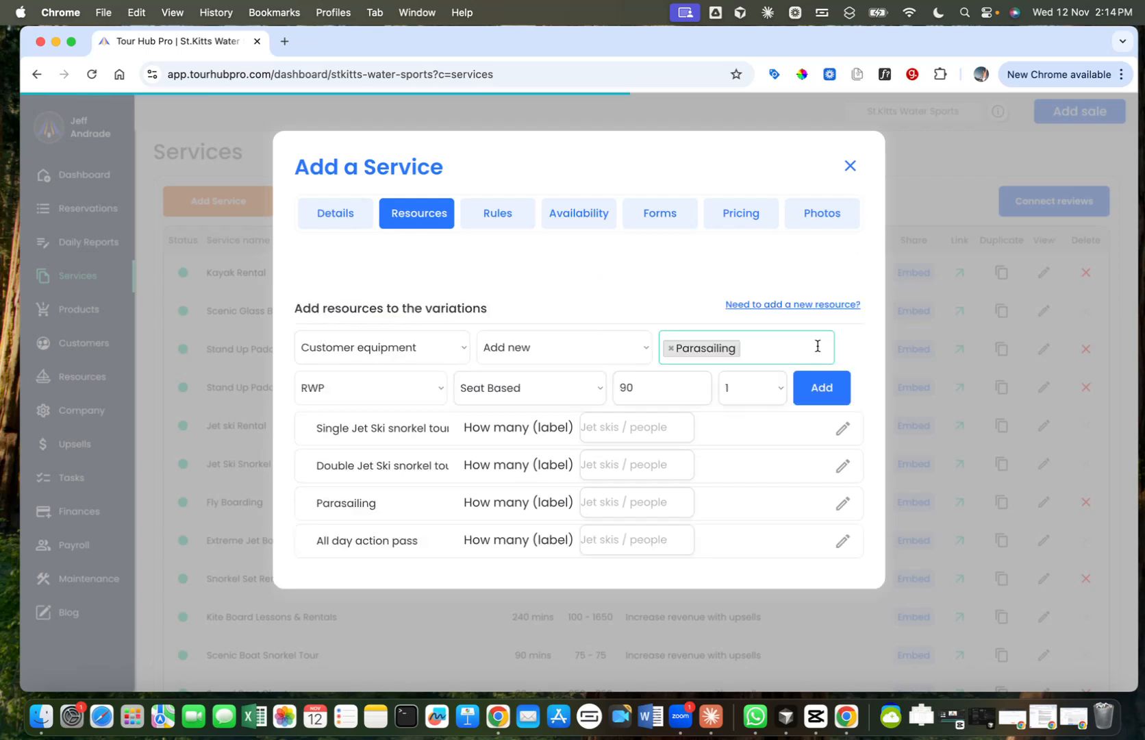
Step: Expand the Parasailing variation to review its assigned equipment, resource use and duration
scroll(556, 422, down, 2)
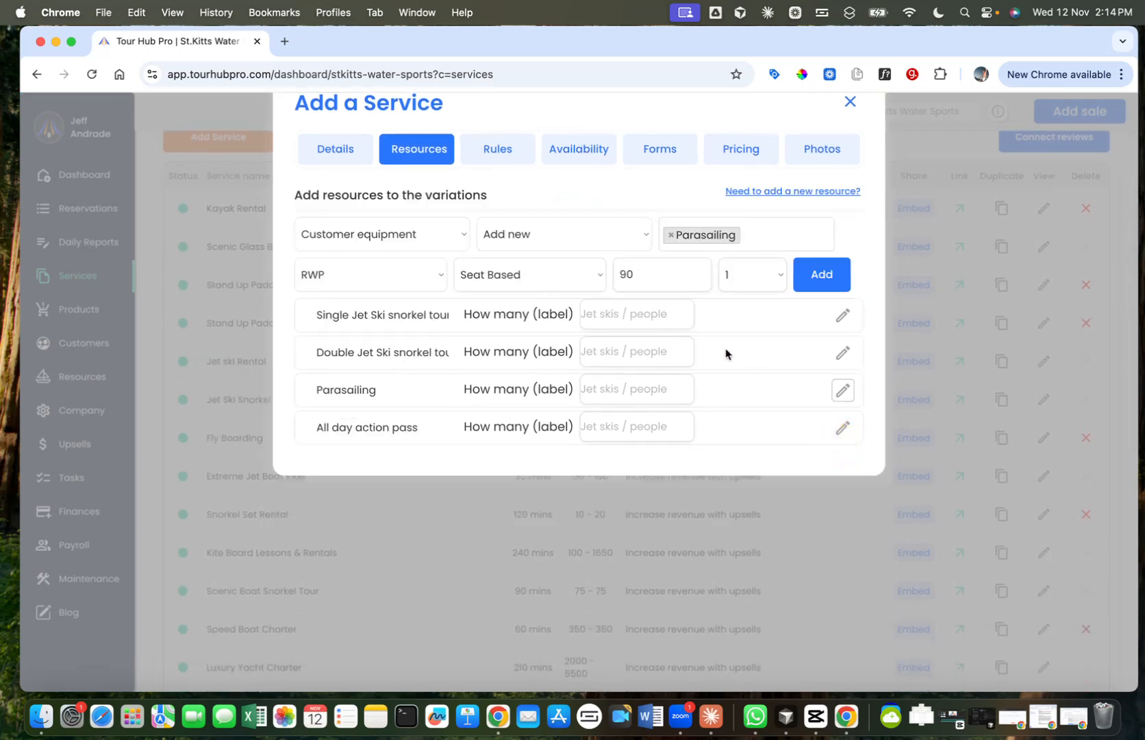
scroll(728, 355, down, 2)
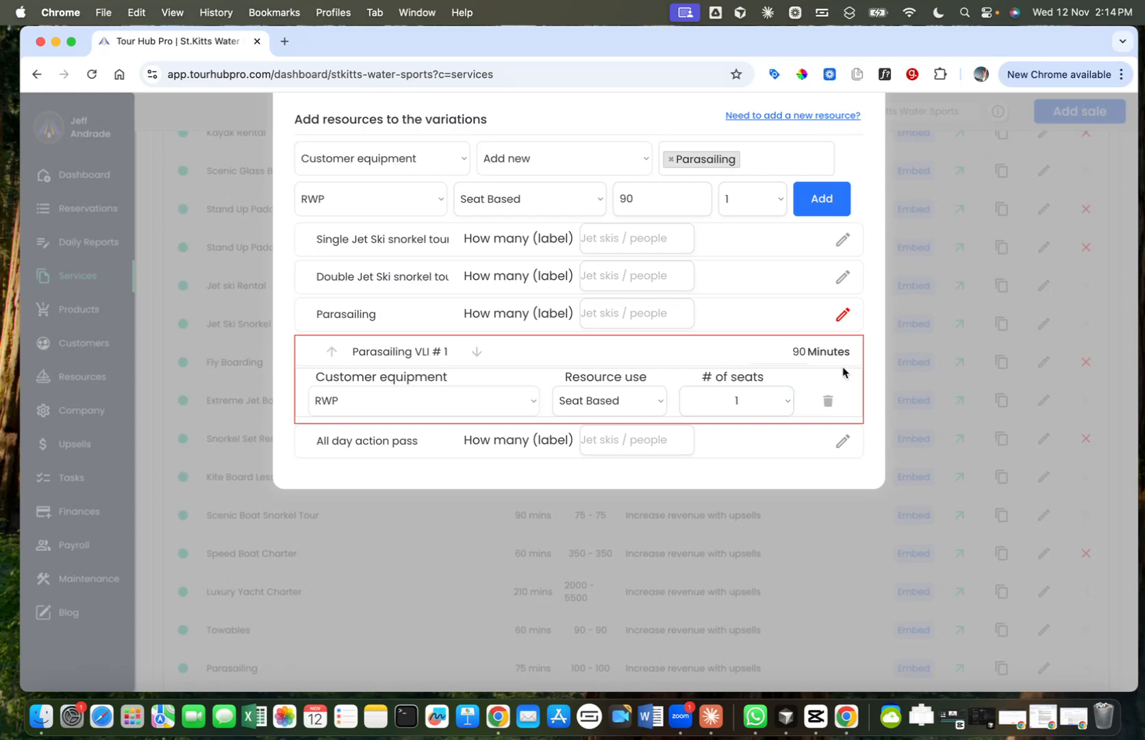
click(878, 359)
scroll(652, 361, up, 3)
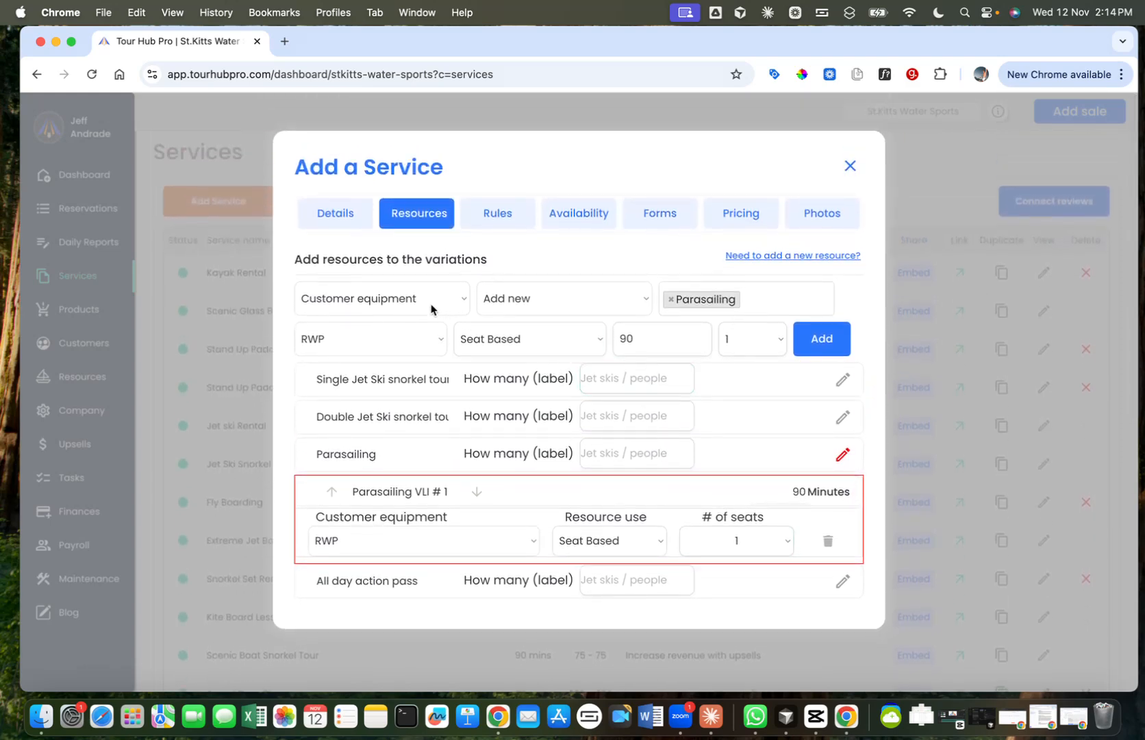
Step: Set up an Employee resource to be attached to the existing Parasailing 1 entry of the Parasailing variation
click(394, 299)
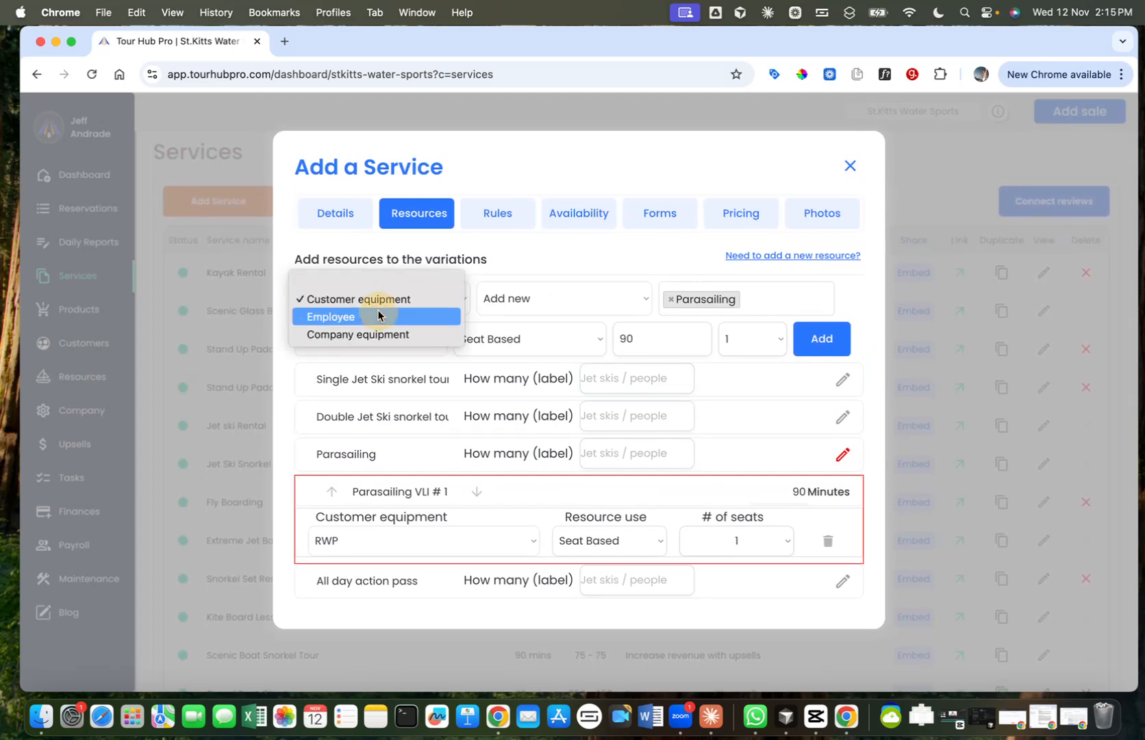
click(378, 315)
click(523, 305)
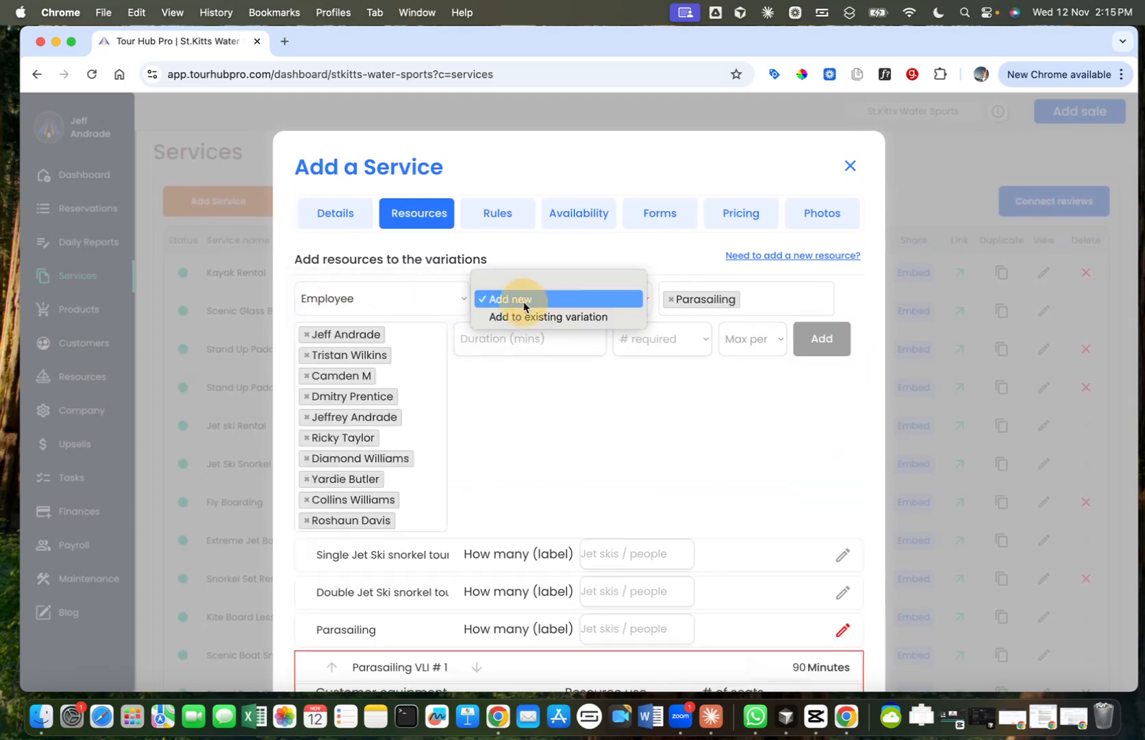
click(524, 315)
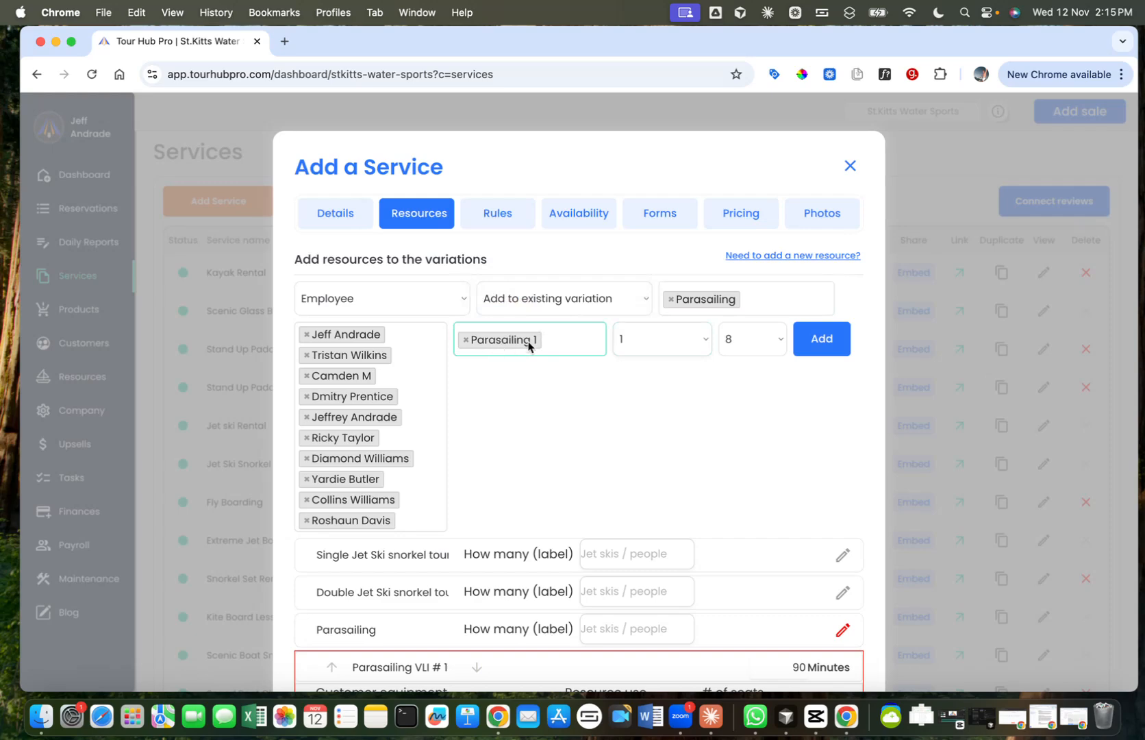
Step: Remove the second through fifth and the ninth employees of the full list from the Parasailing employee selection
scroll(527, 346, down, 5)
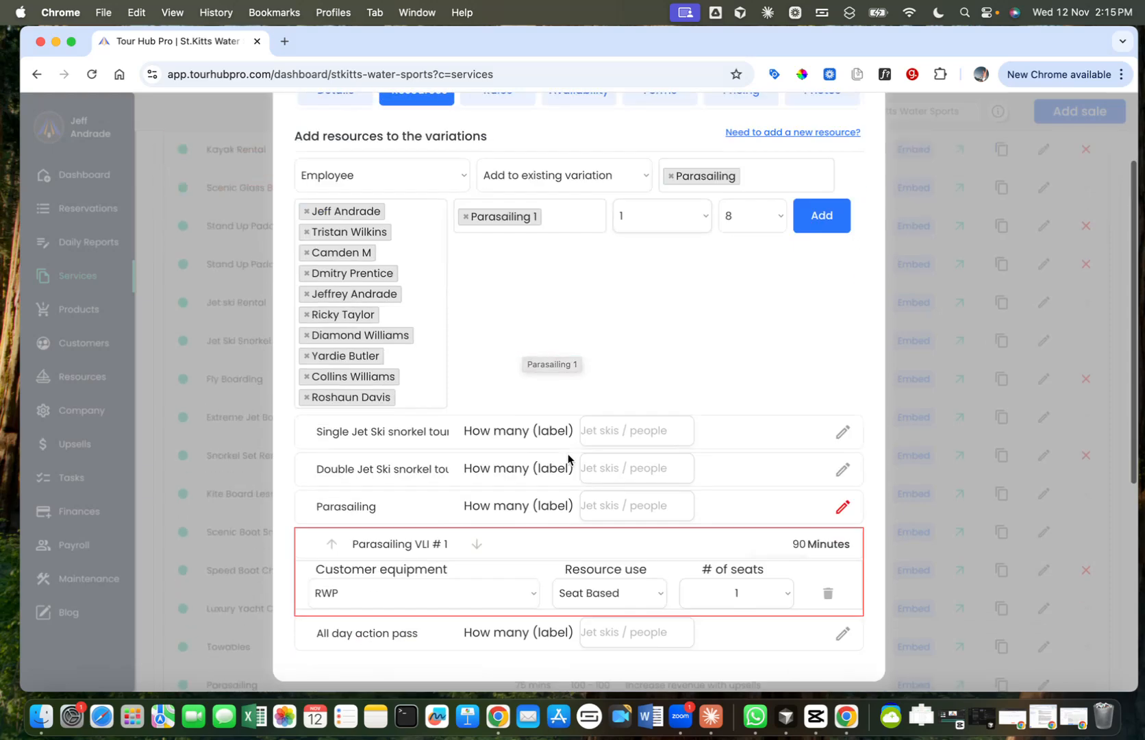
scroll(593, 392, up, 4)
scroll(593, 392, up, 2)
scroll(594, 391, down, 2)
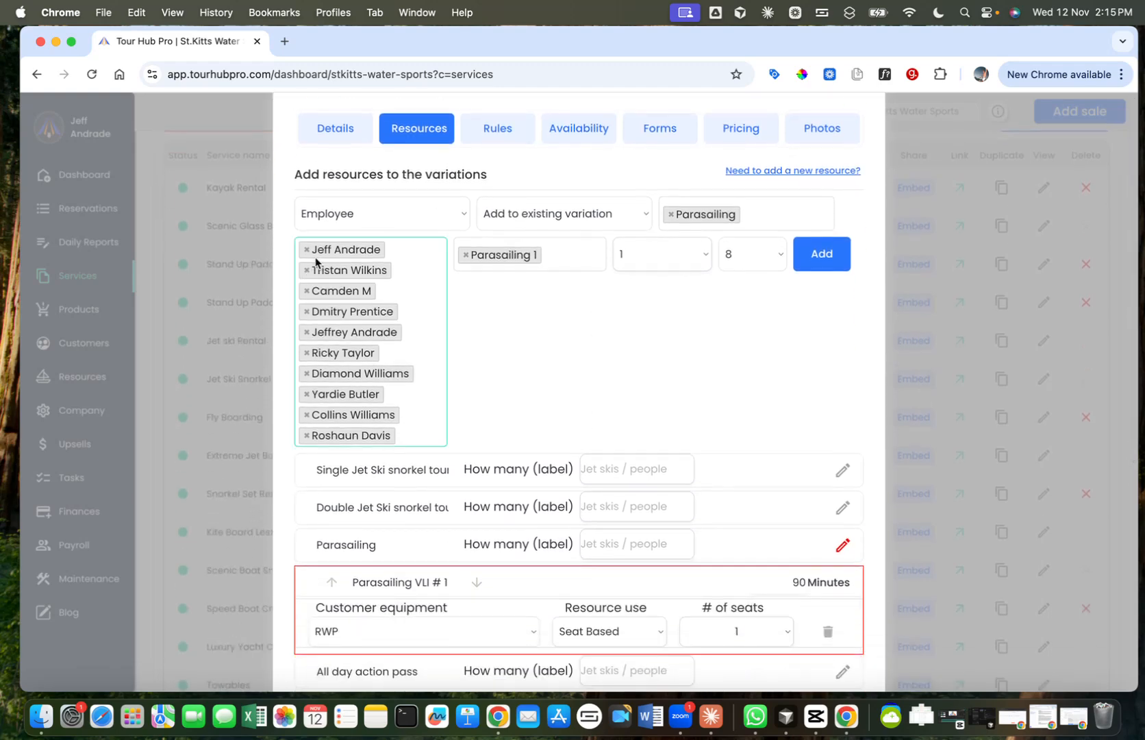
click(308, 272)
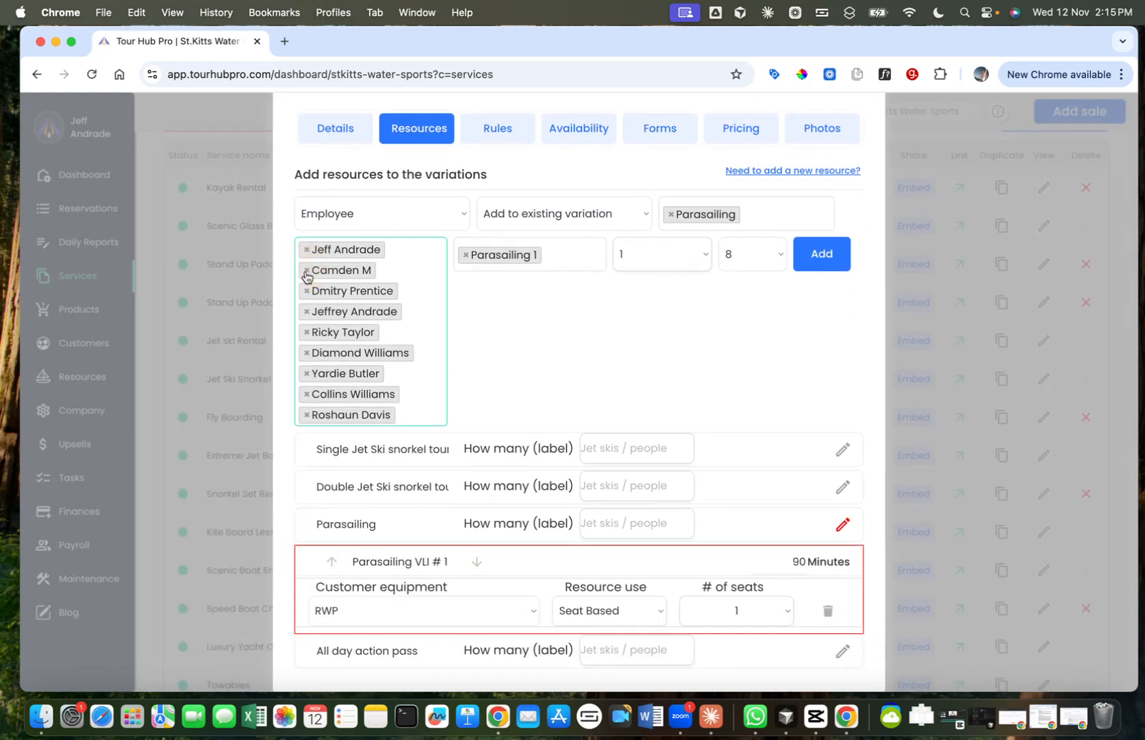
click(307, 271)
click(307, 271)
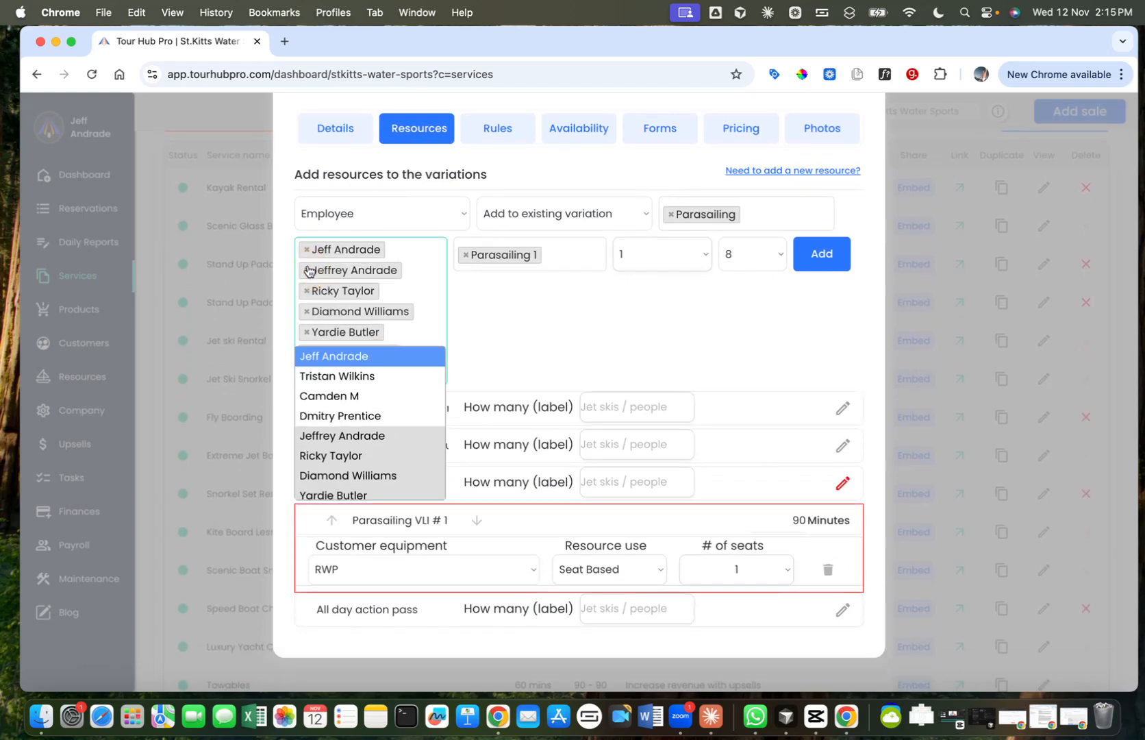
click(306, 271)
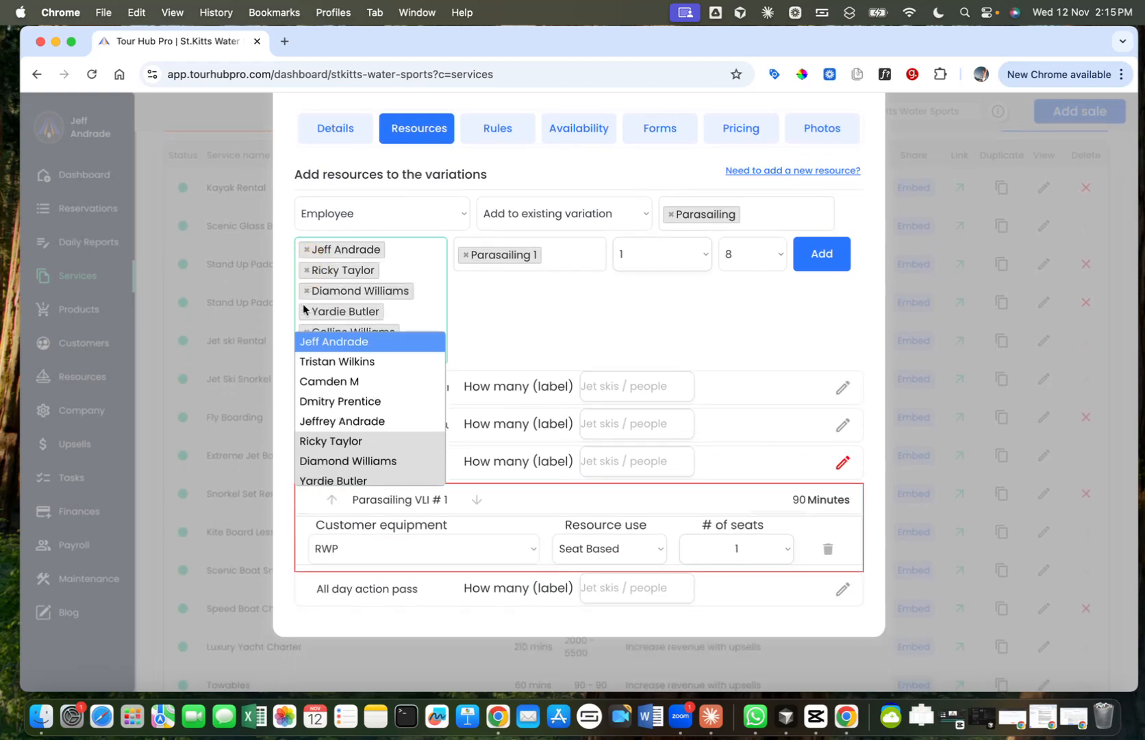
scroll(304, 312, down, 2)
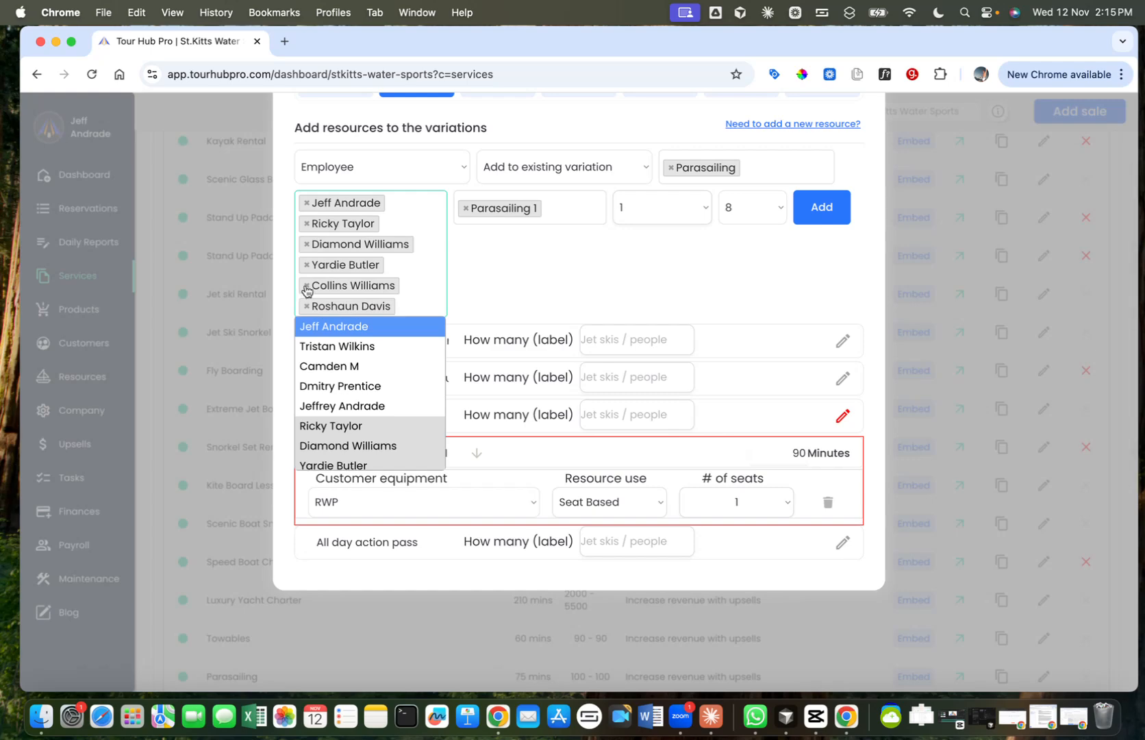
click(306, 288)
click(551, 258)
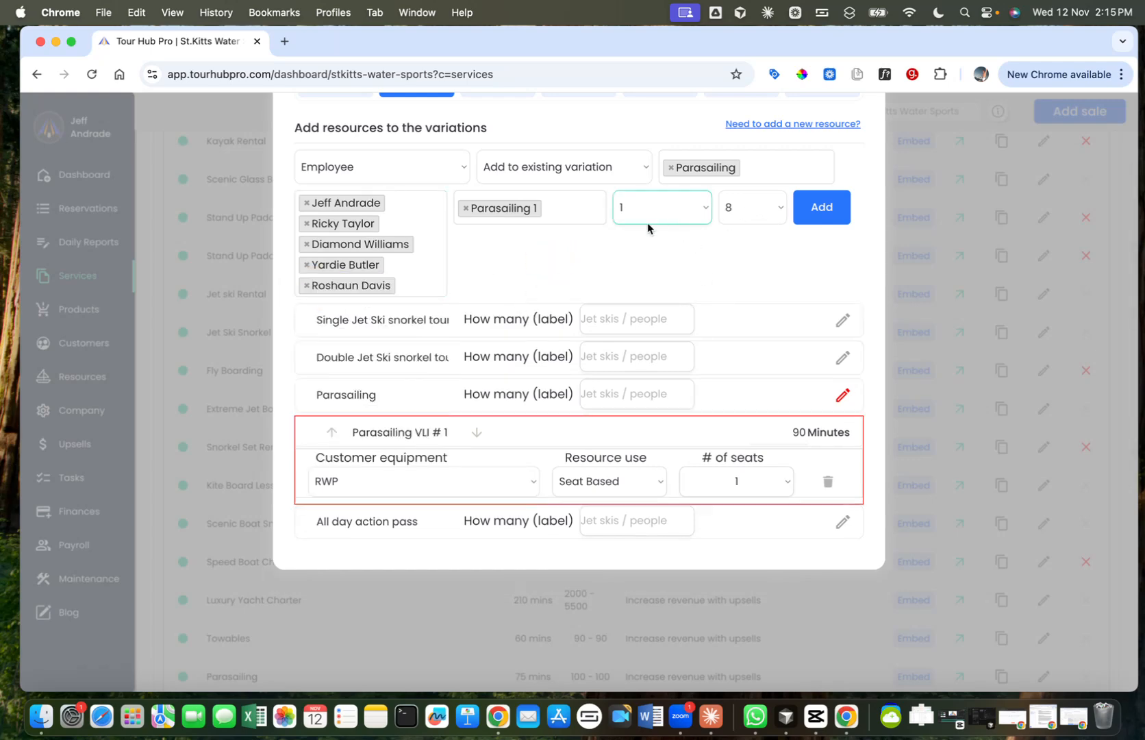
Step: Require 2 employees, leave the maximum customers per employee blank, and add the employees to Parasailing 1
scroll(658, 274, up, 2)
click(673, 261)
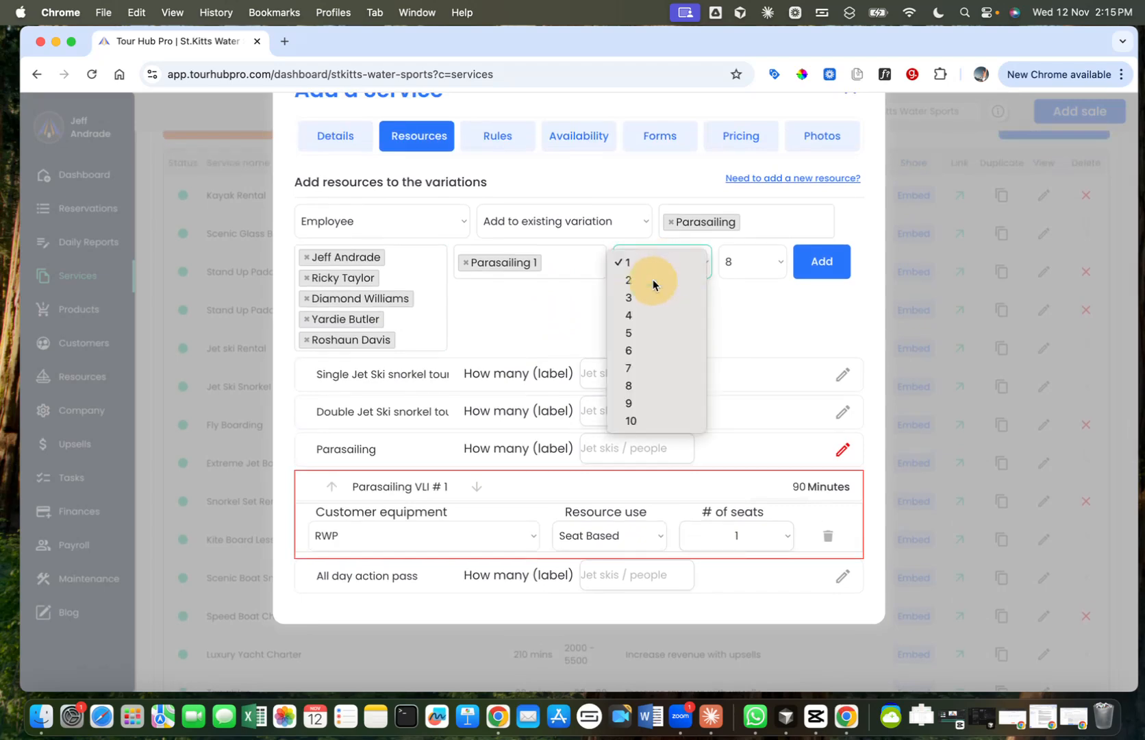
click(654, 279)
click(766, 261)
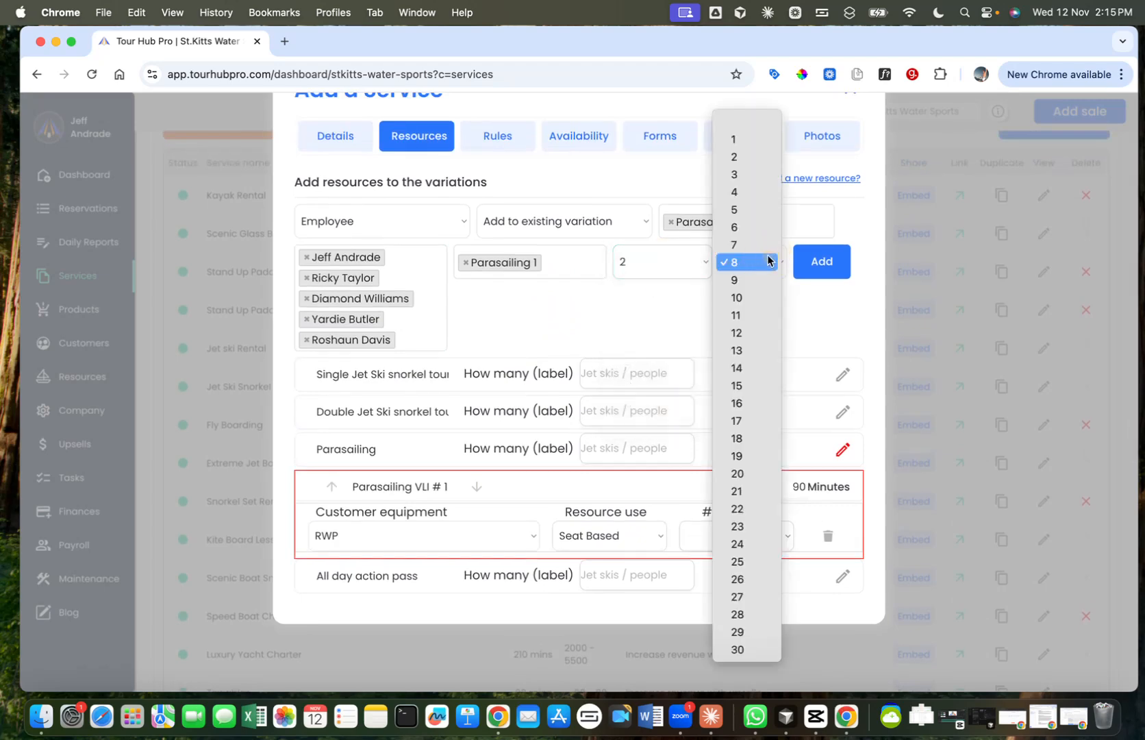
click(744, 119)
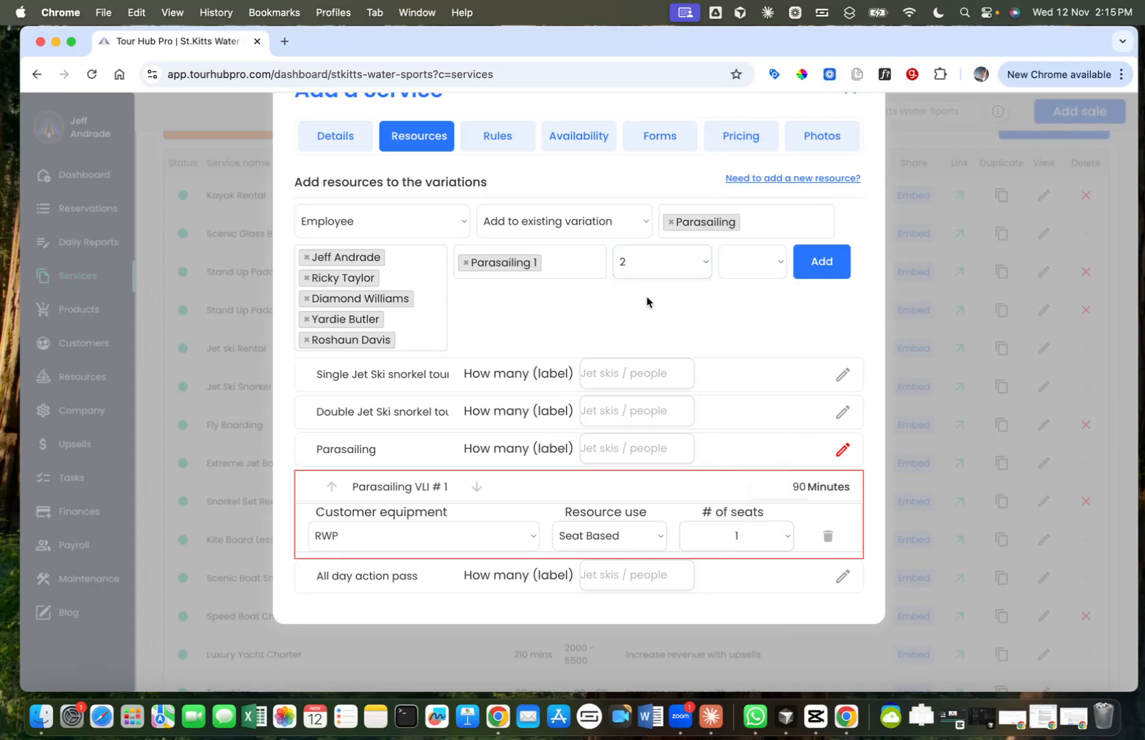
click(808, 271)
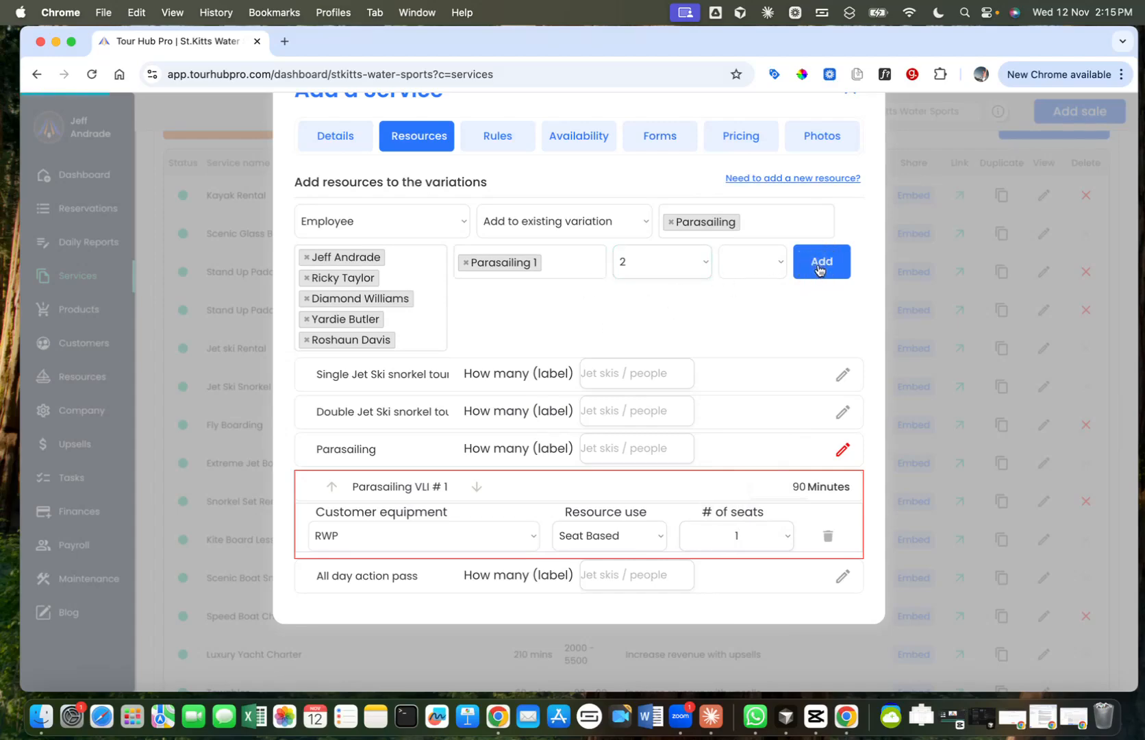
Step: Review the Parasailing variation's employees, maximum customers and number of employees, and collapse its details
scroll(726, 315, down, 5)
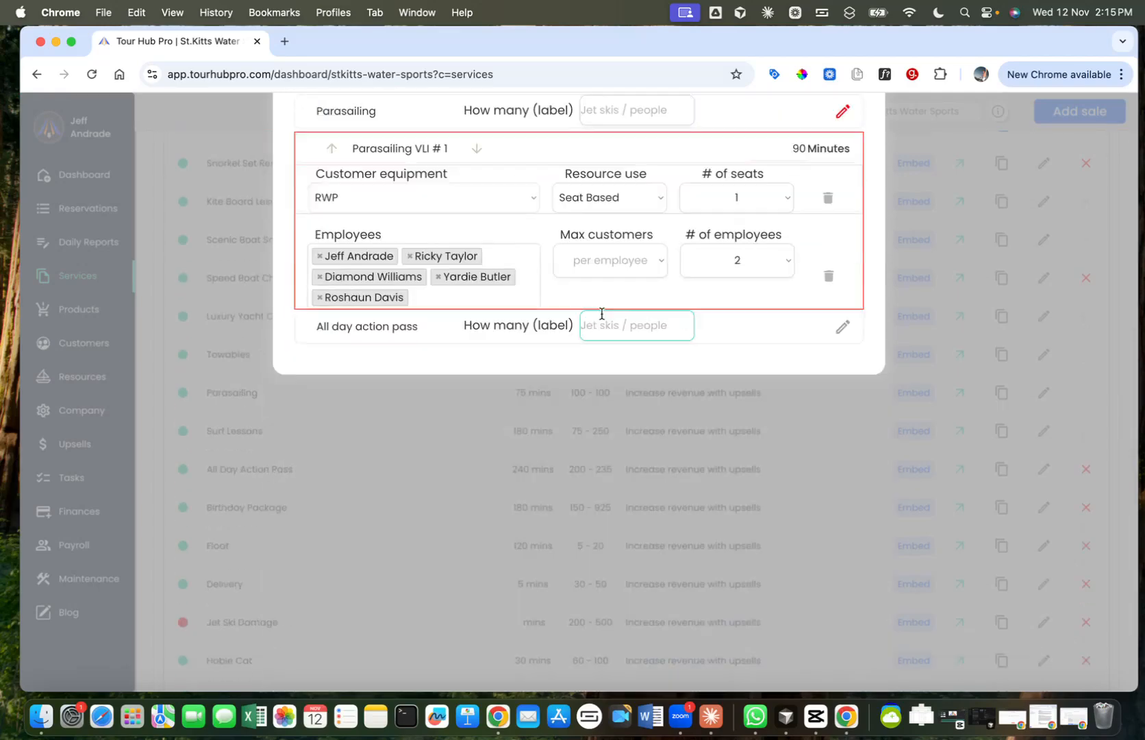
click(614, 263)
click(650, 257)
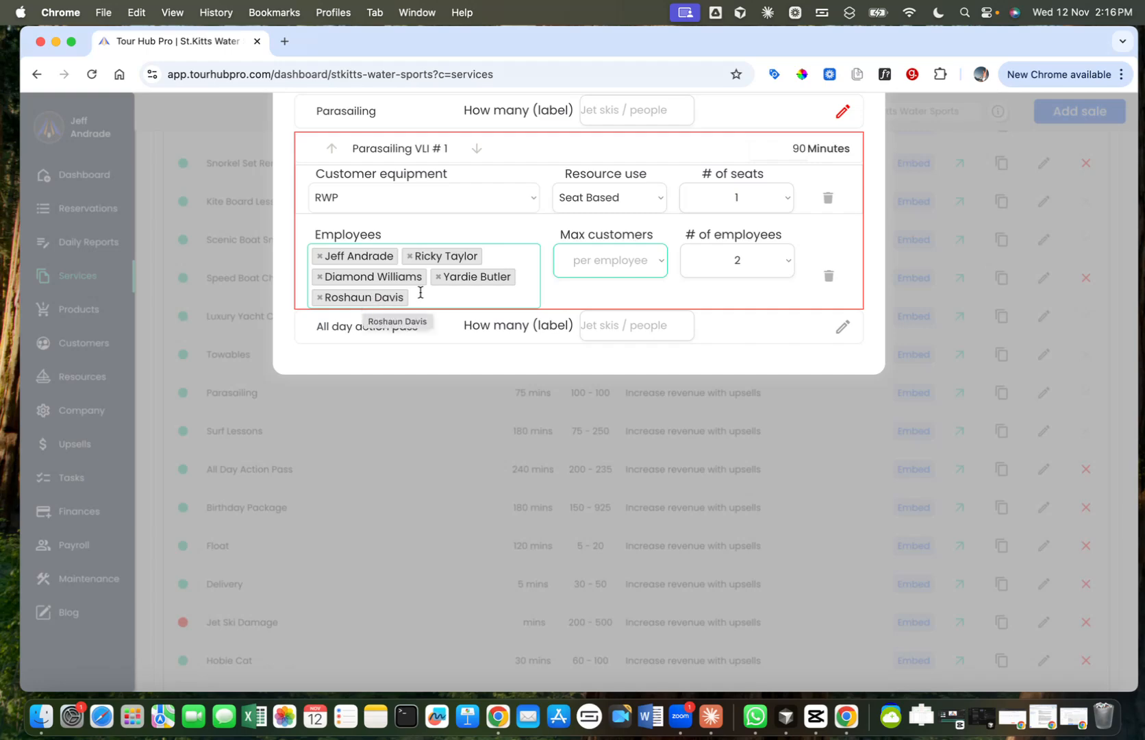
click(576, 302)
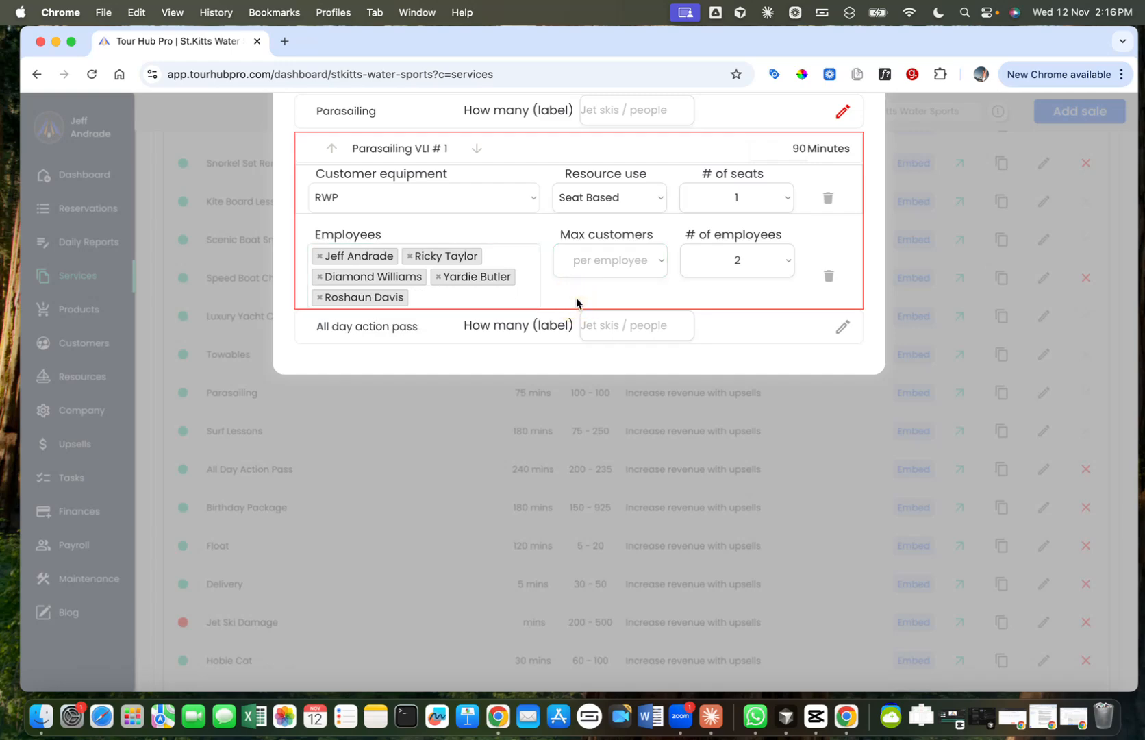
scroll(577, 297, down, 1)
scroll(576, 297, up, 3)
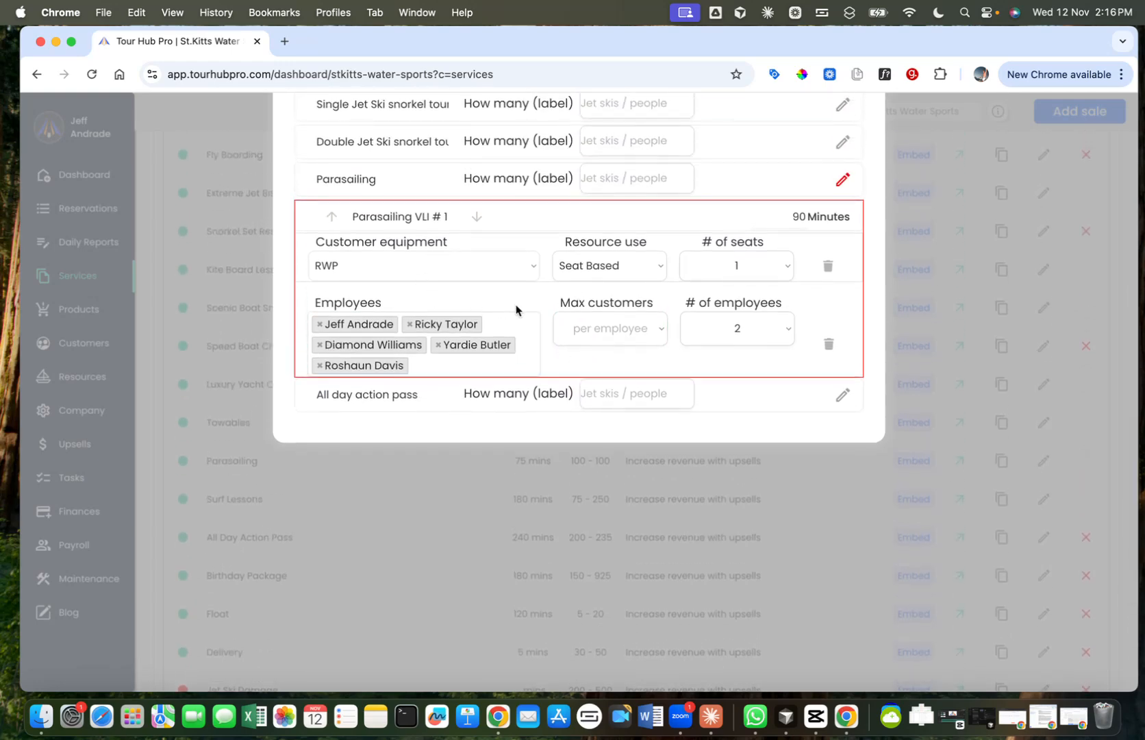
click(845, 182)
scroll(738, 274, up, 5)
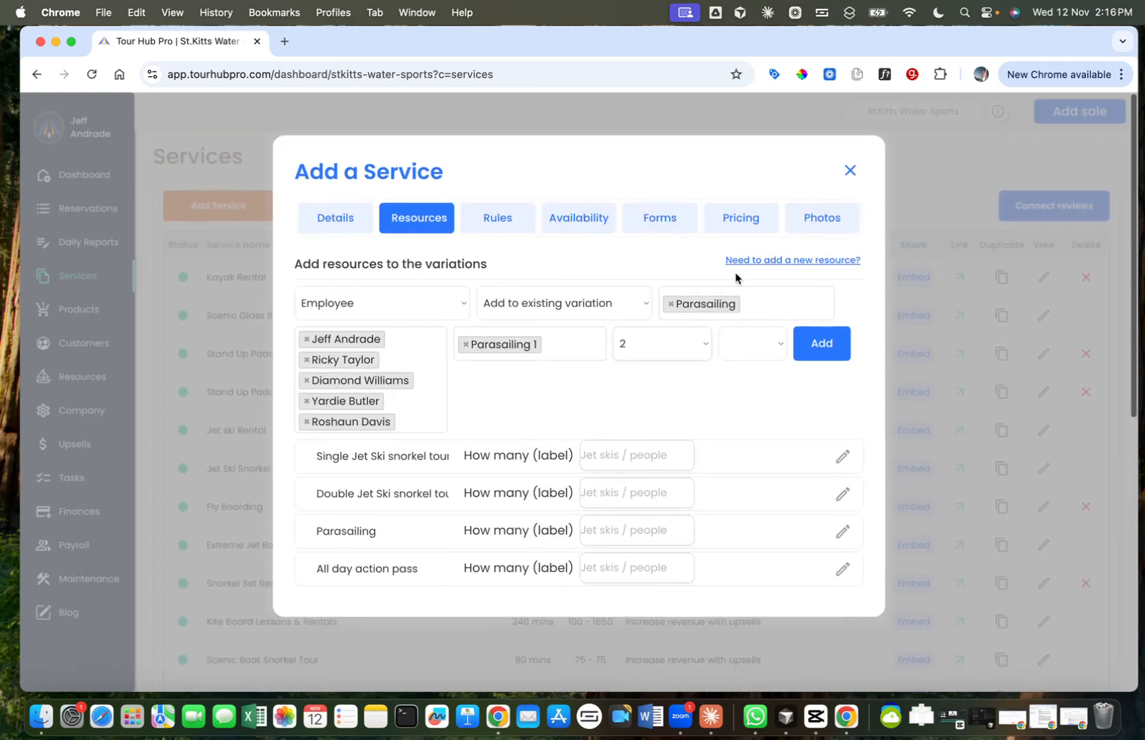
Step: Set up a new Customer equipment resource with All day action pass as the only target variation, replacing Parasailing
click(511, 303)
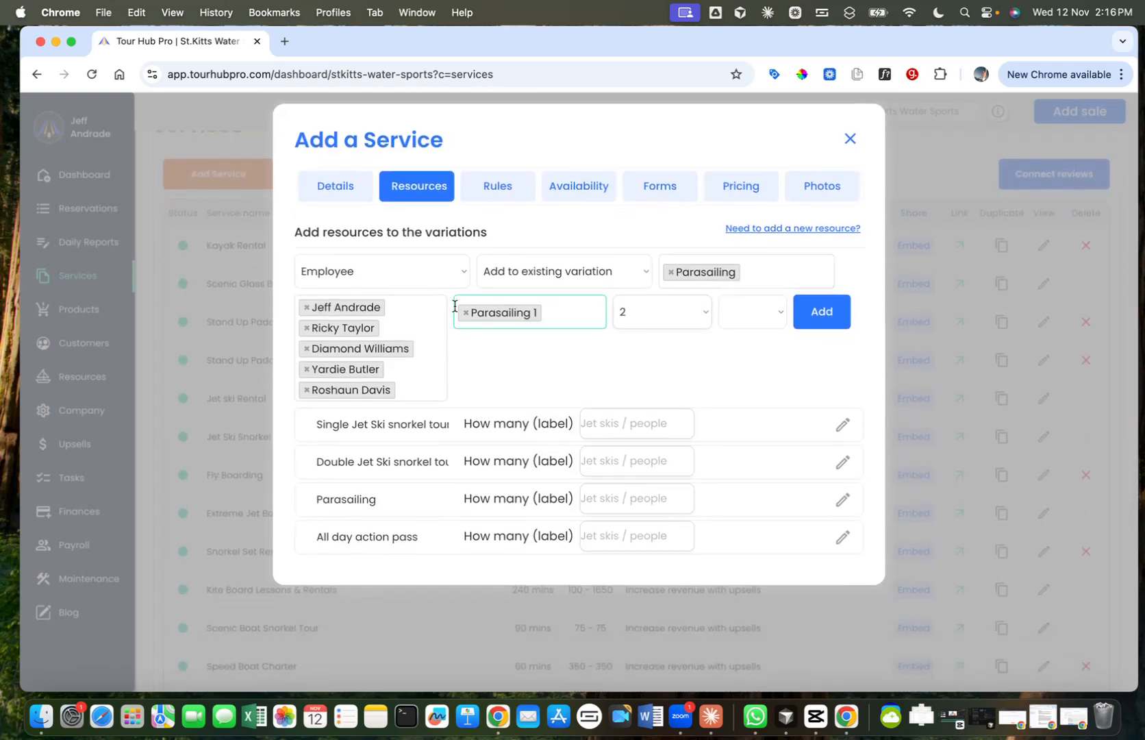
click(427, 341)
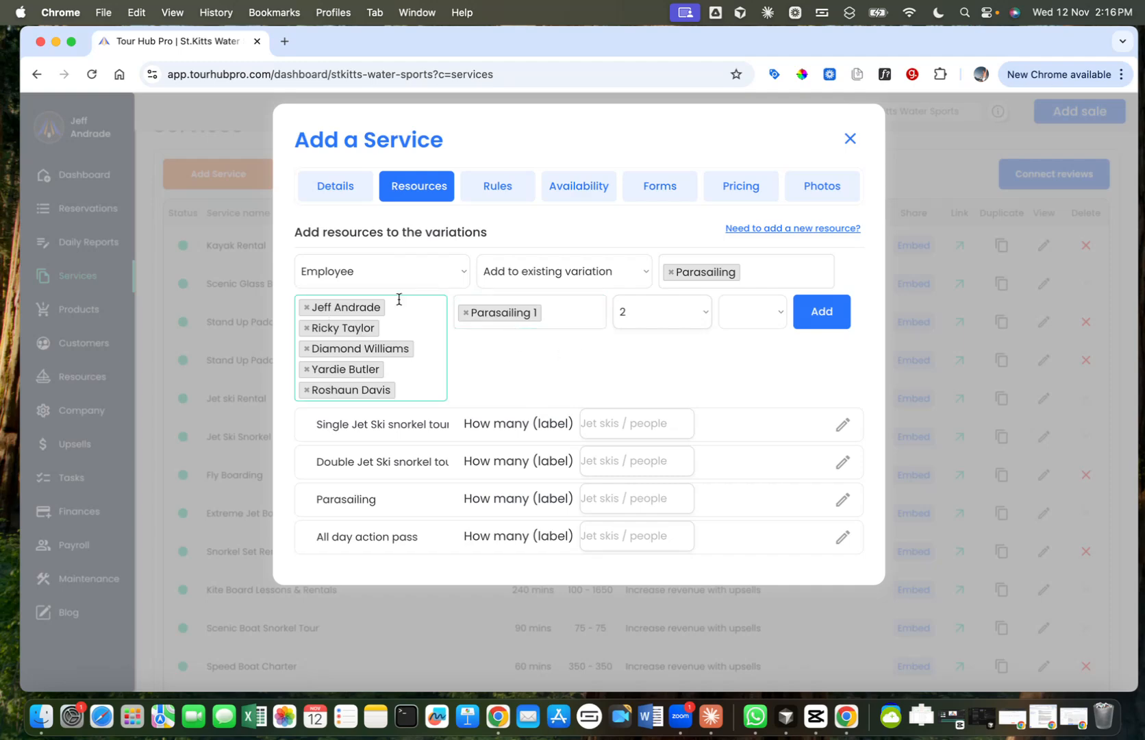
click(548, 274)
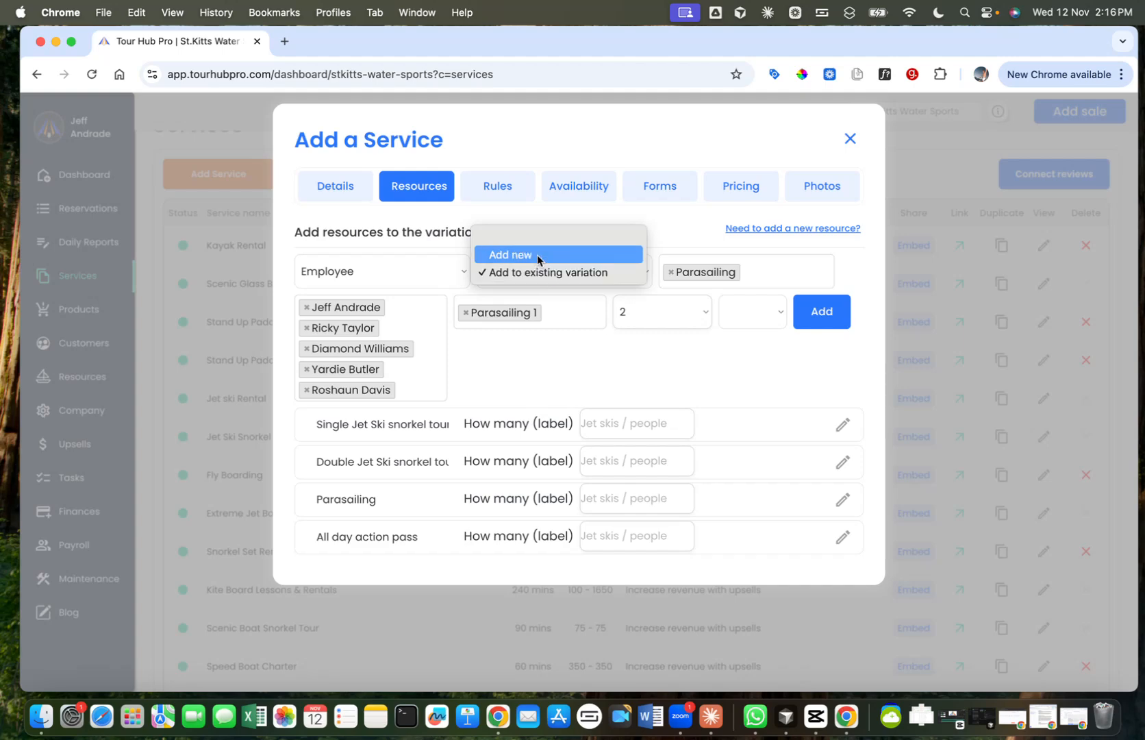
click(537, 255)
click(391, 266)
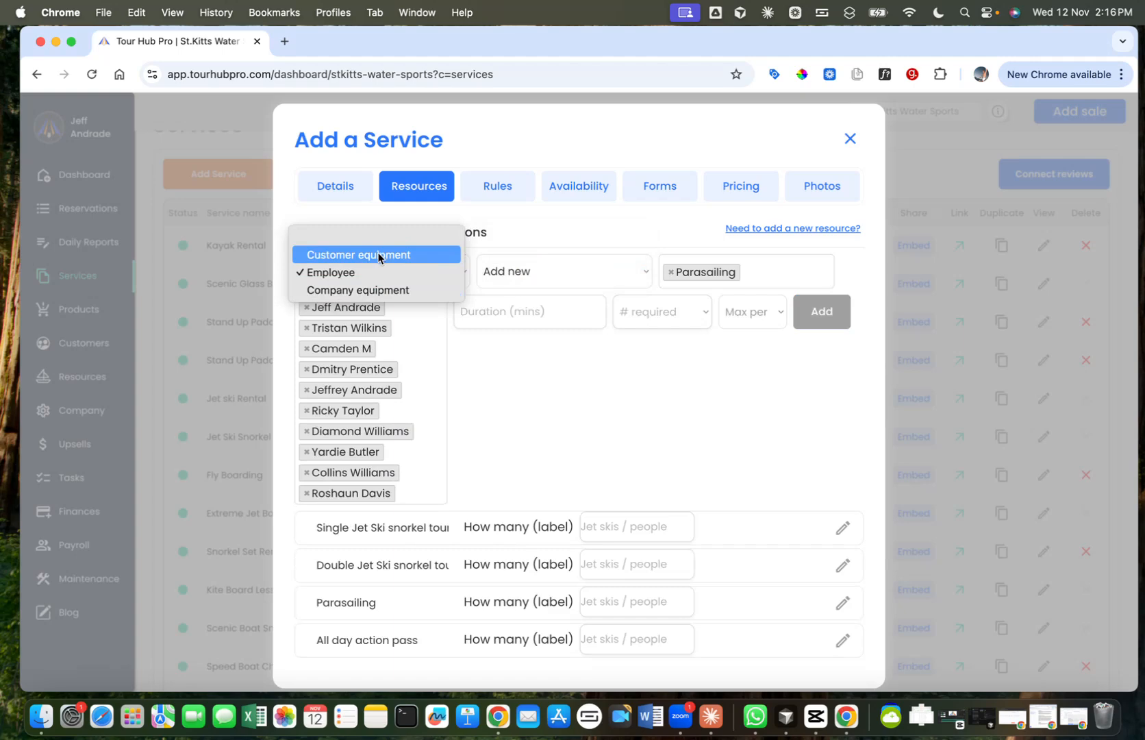
click(378, 256)
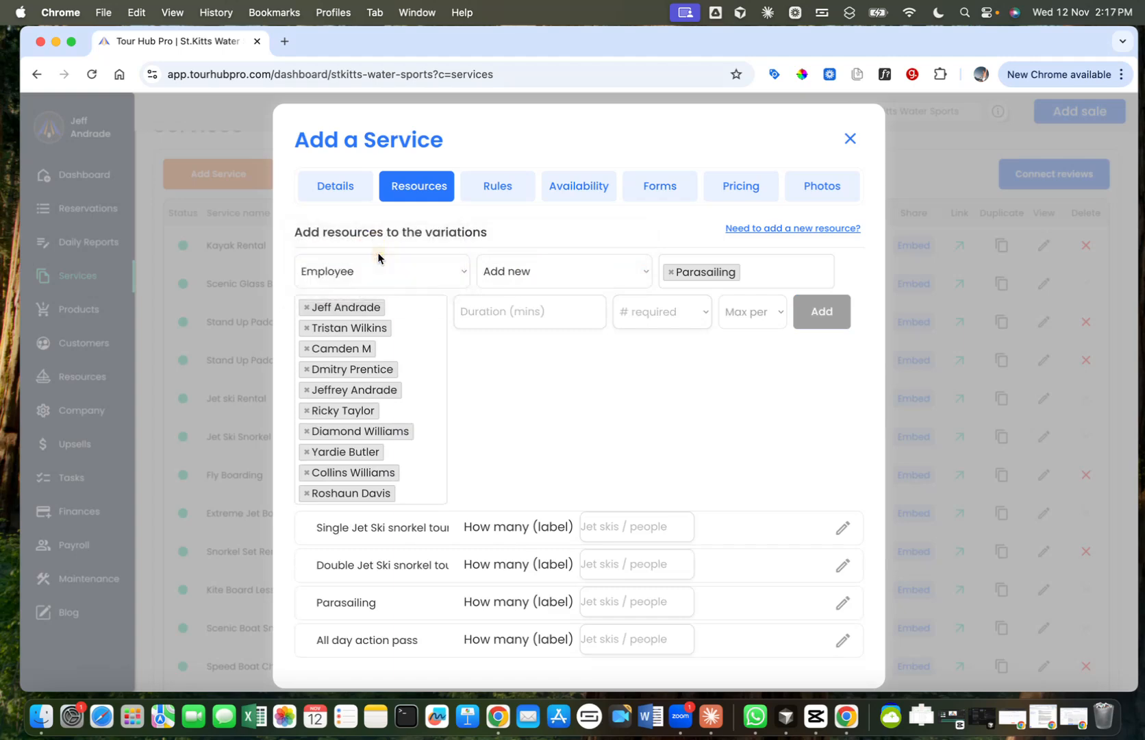
click(669, 276)
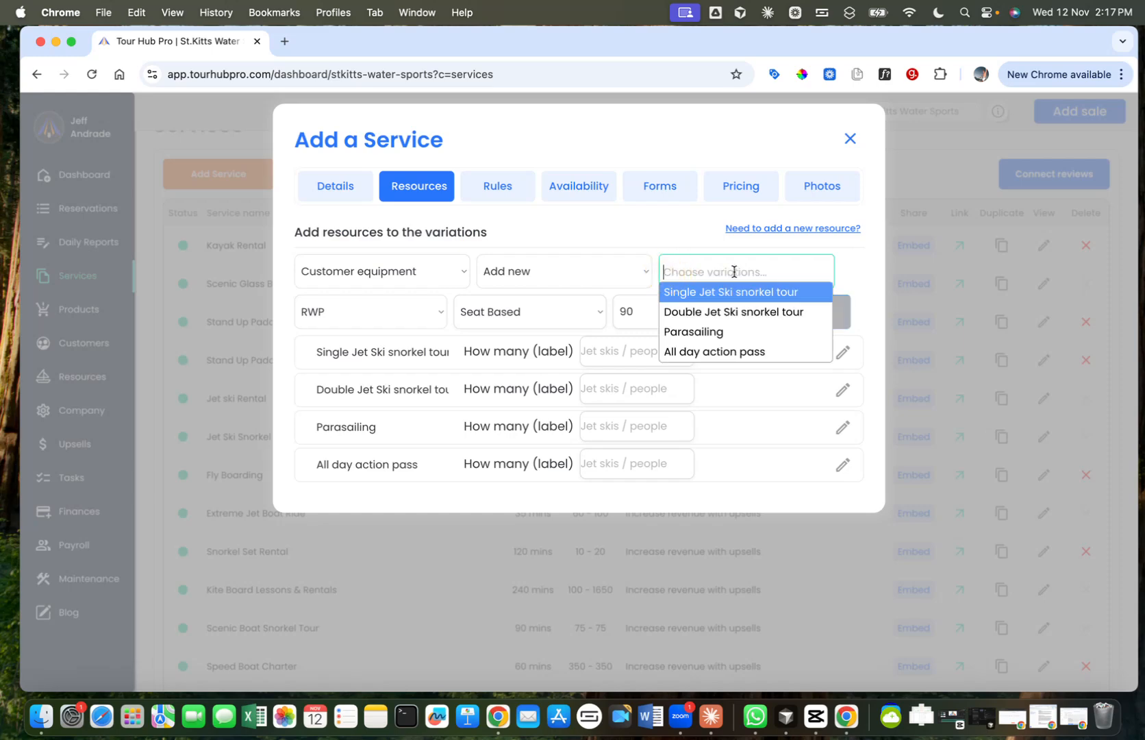
click(720, 350)
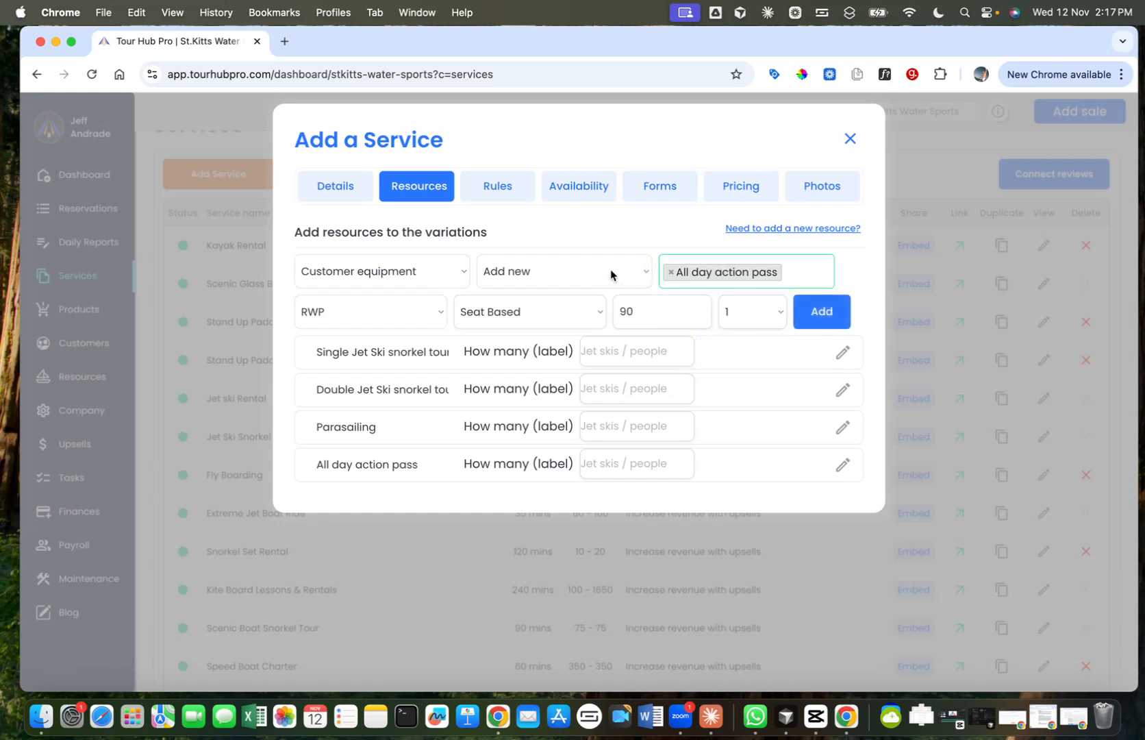
Step: Choose Fly Board as the equipment, make it Resource Based and set its duration to 30 minutes
click(381, 302)
click(394, 194)
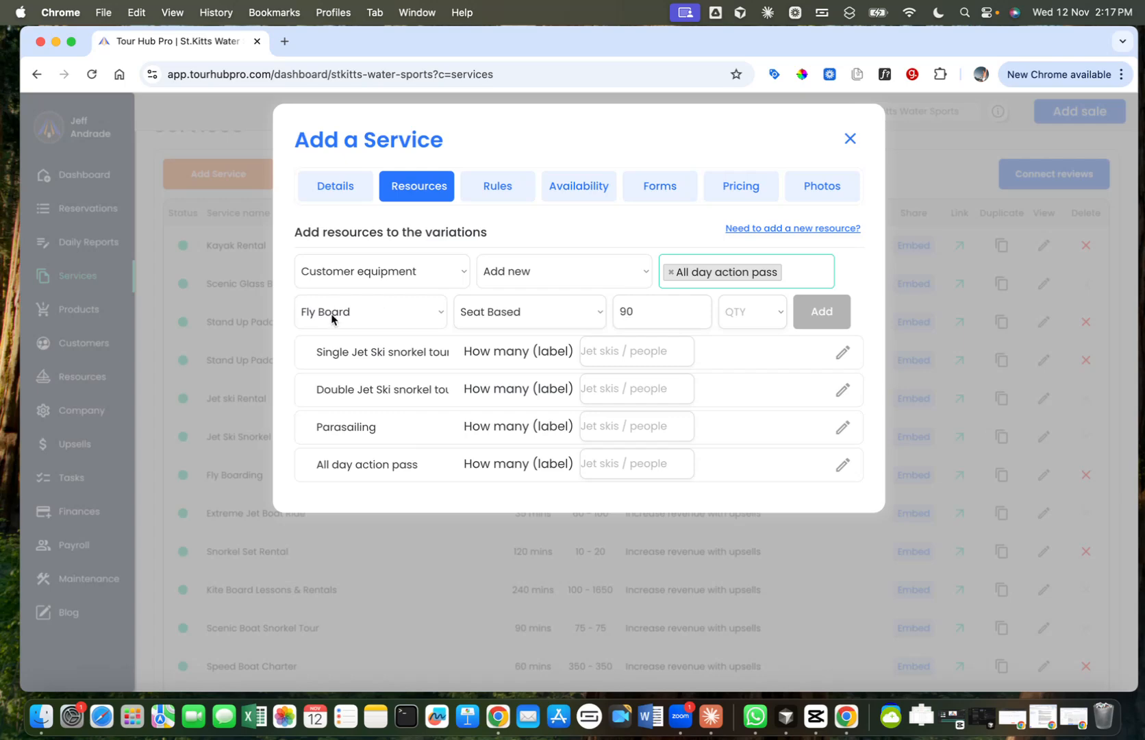
click(517, 317)
click(507, 330)
double_click(645, 309)
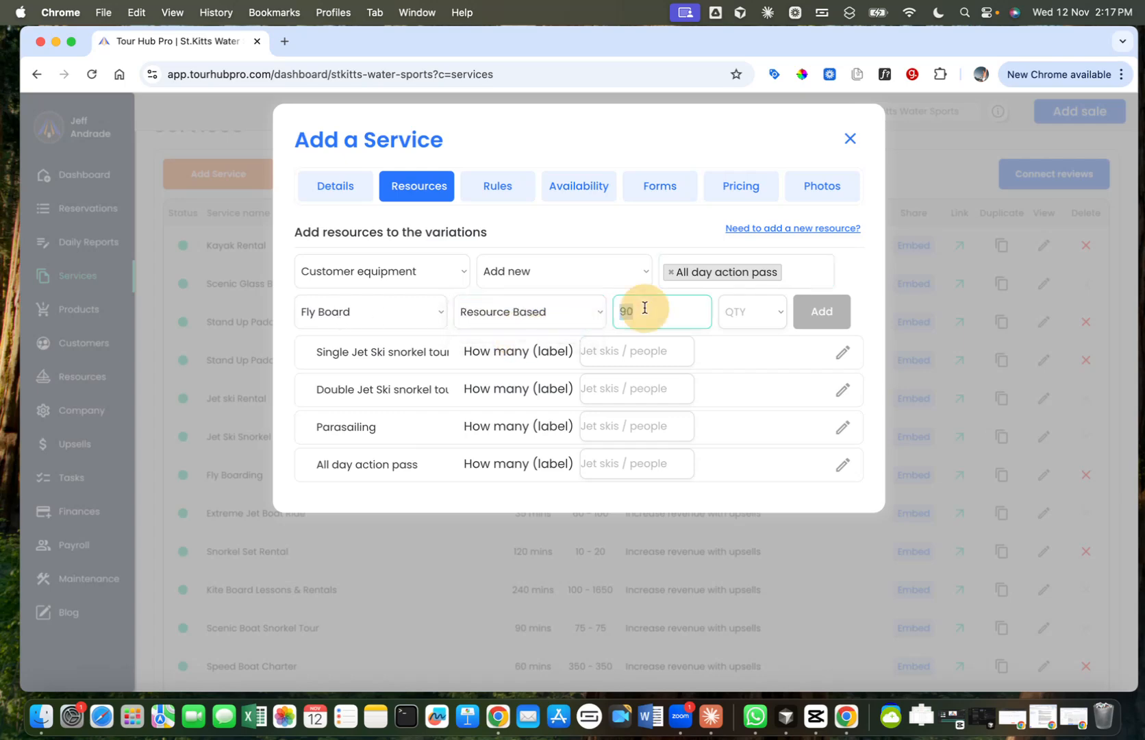
text(30)
Step: Set the Fly Board quantity to 1, add it to All day action pass and check the resulting entry
click(746, 317)
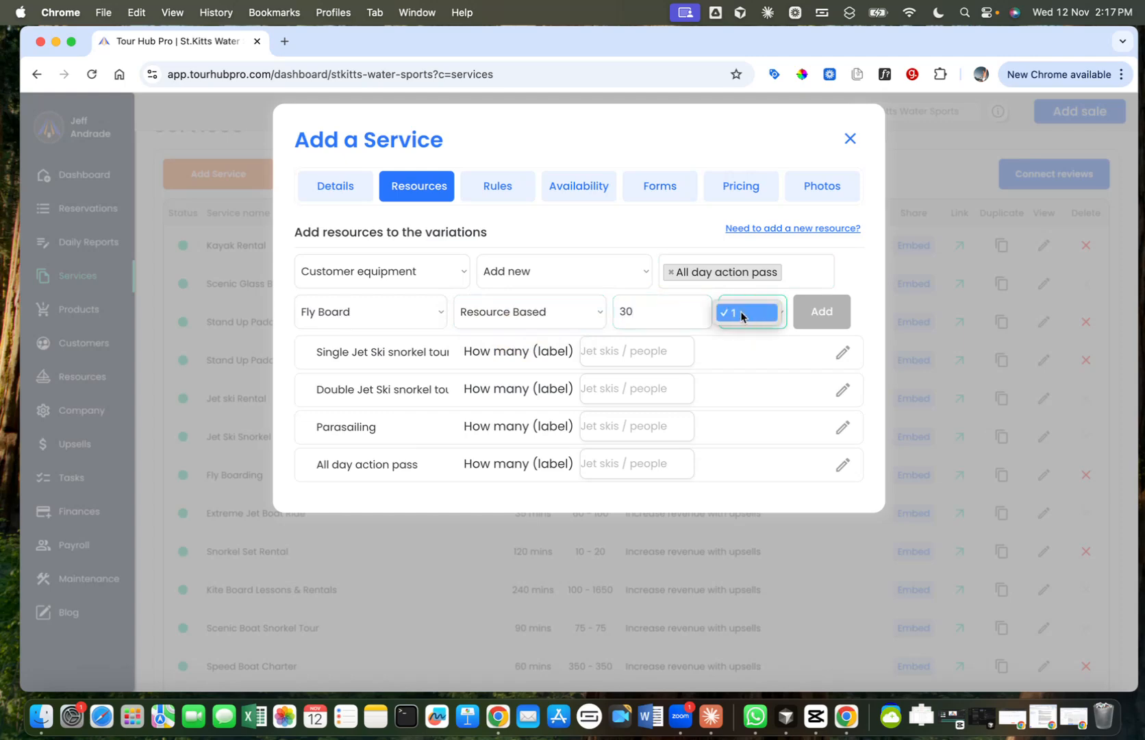
click(739, 315)
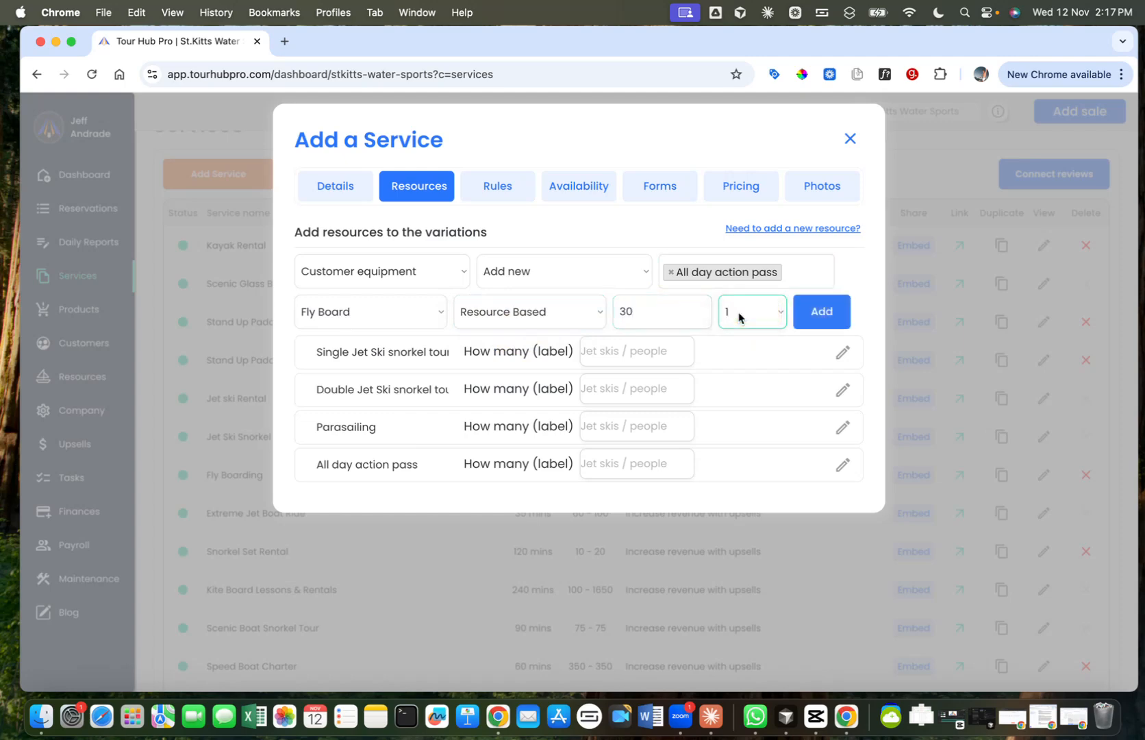
click(833, 314)
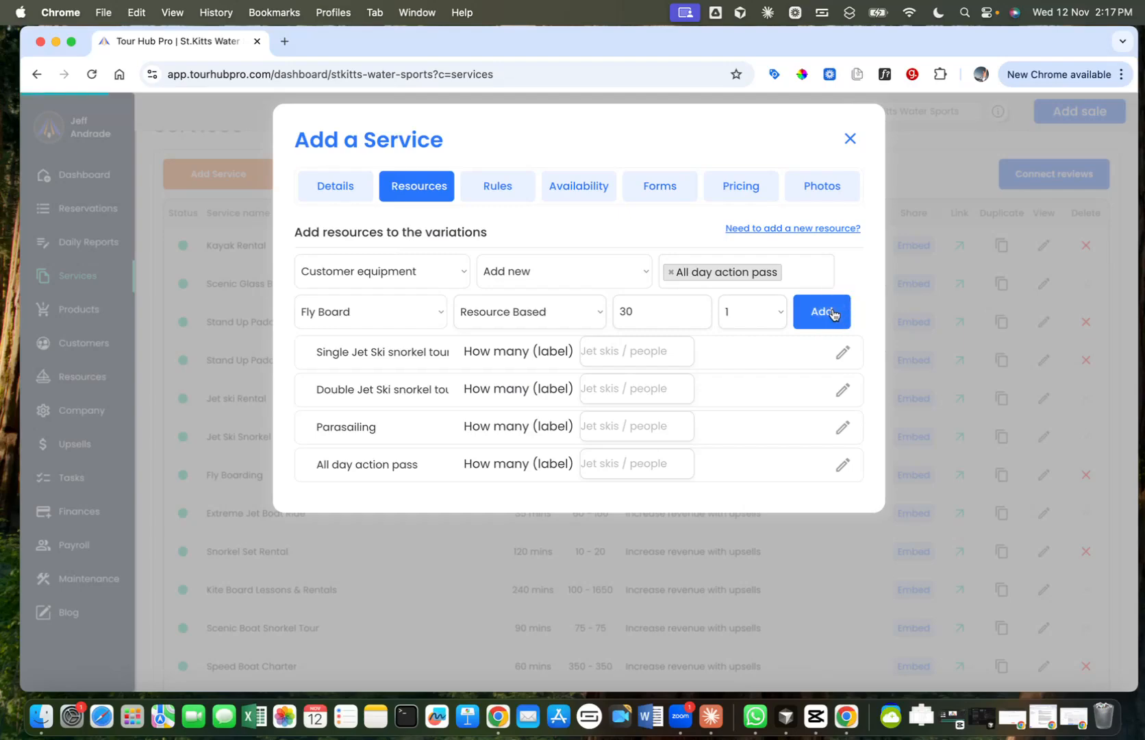
click(842, 516)
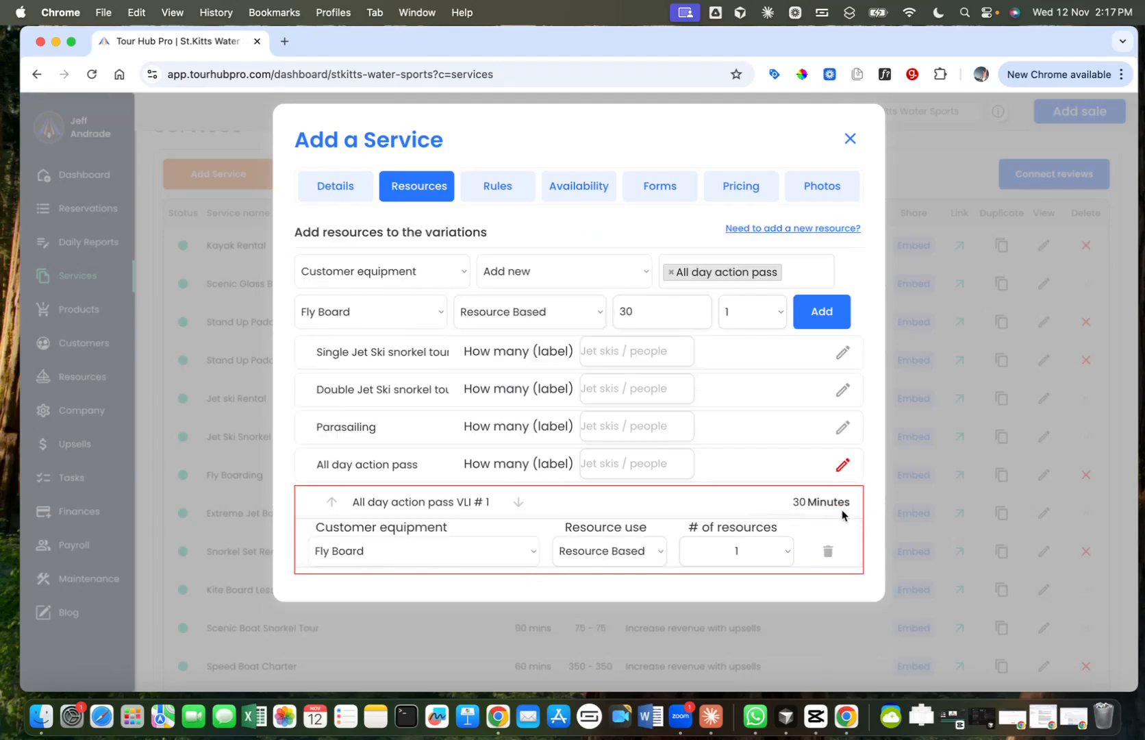
click(842, 465)
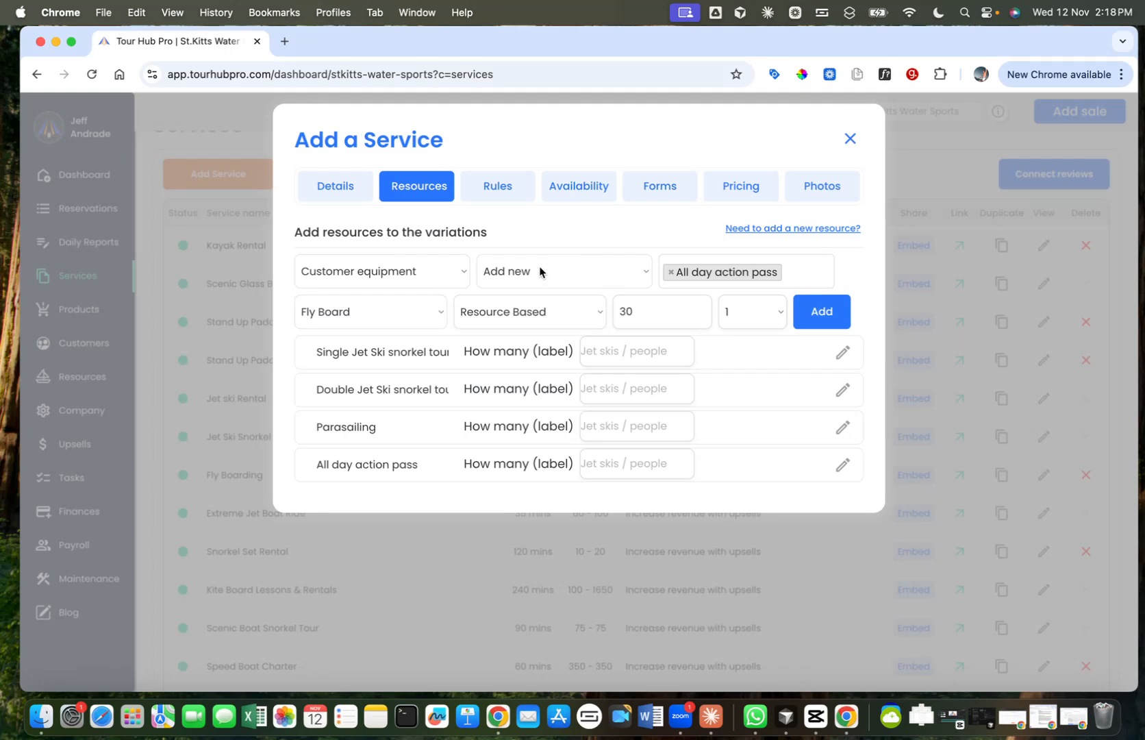
Step: Set up an Employee resource for the existing All day action pass 1 entry
click(436, 270)
click(398, 287)
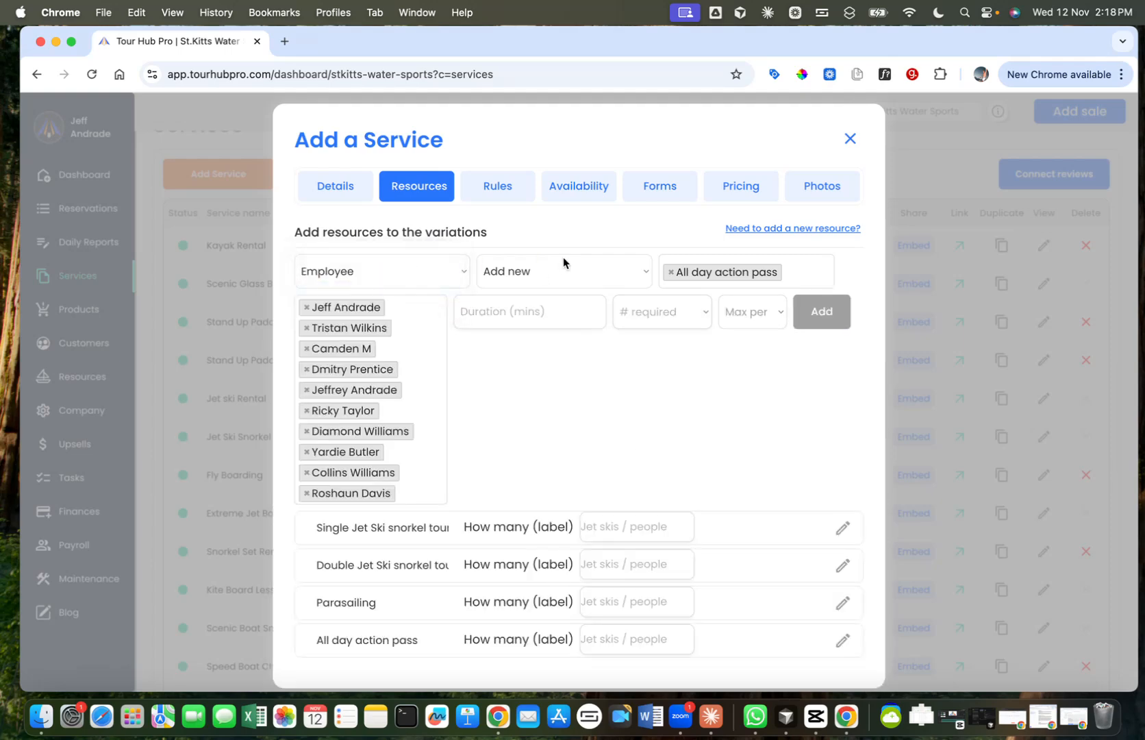
click(563, 260)
click(543, 291)
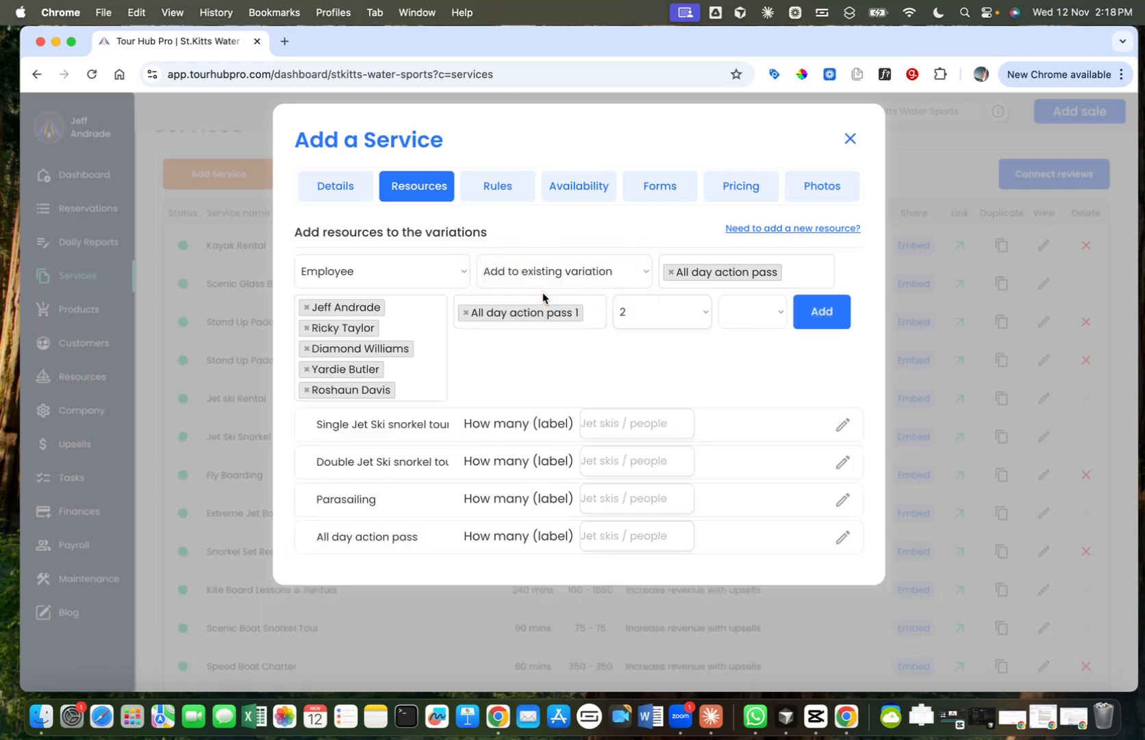
Step: Expand the All day action pass variation to check the equipment entry that the employees will be attached to
scroll(536, 314, down, 2)
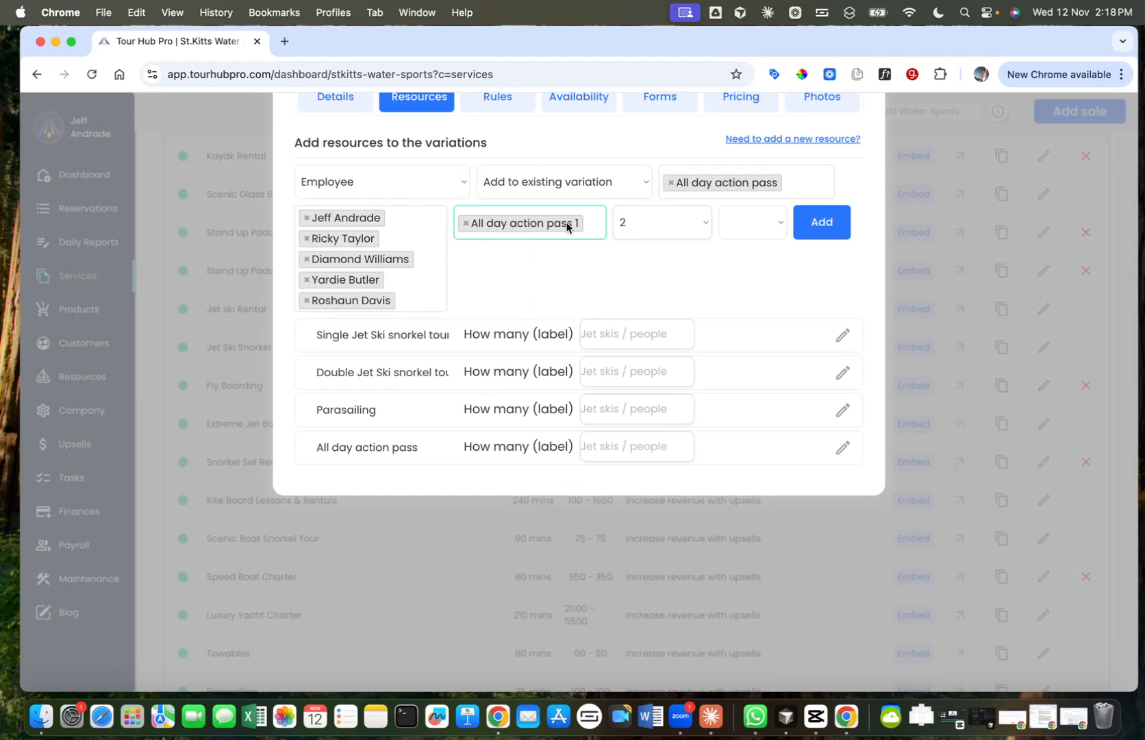
click(594, 222)
click(596, 223)
click(843, 447)
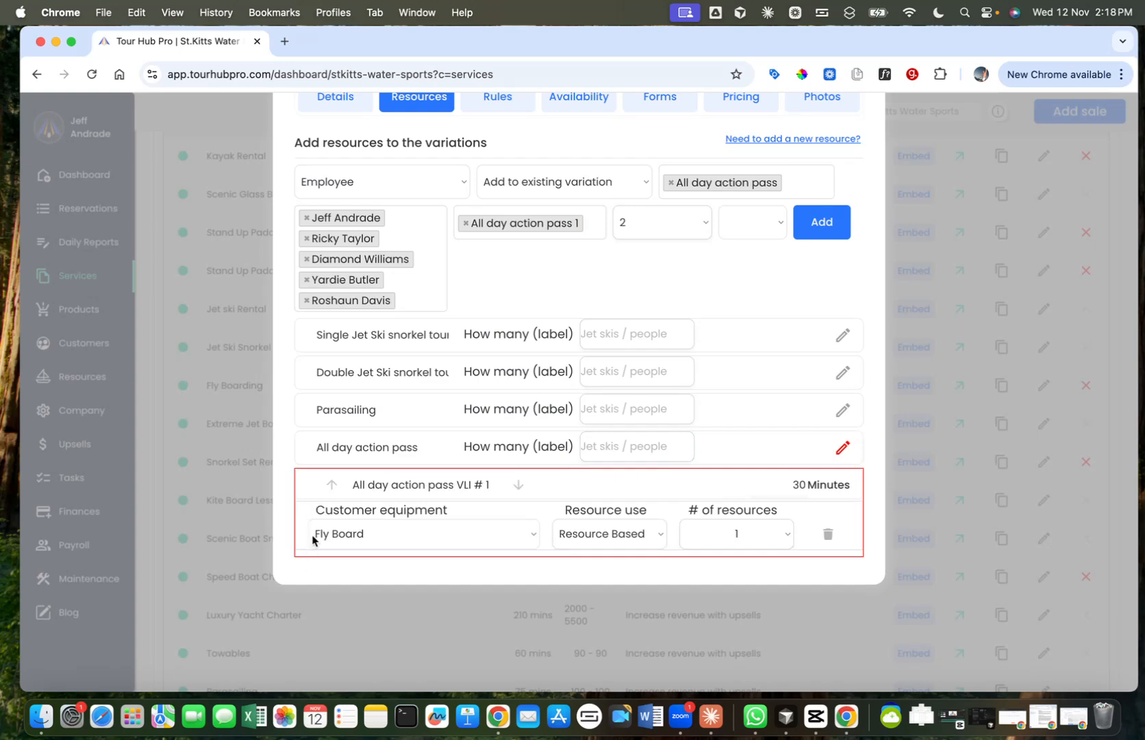
Step: Select four more employees for the All day action pass 1 entry, bringing the selection to nine
click(610, 264)
click(384, 381)
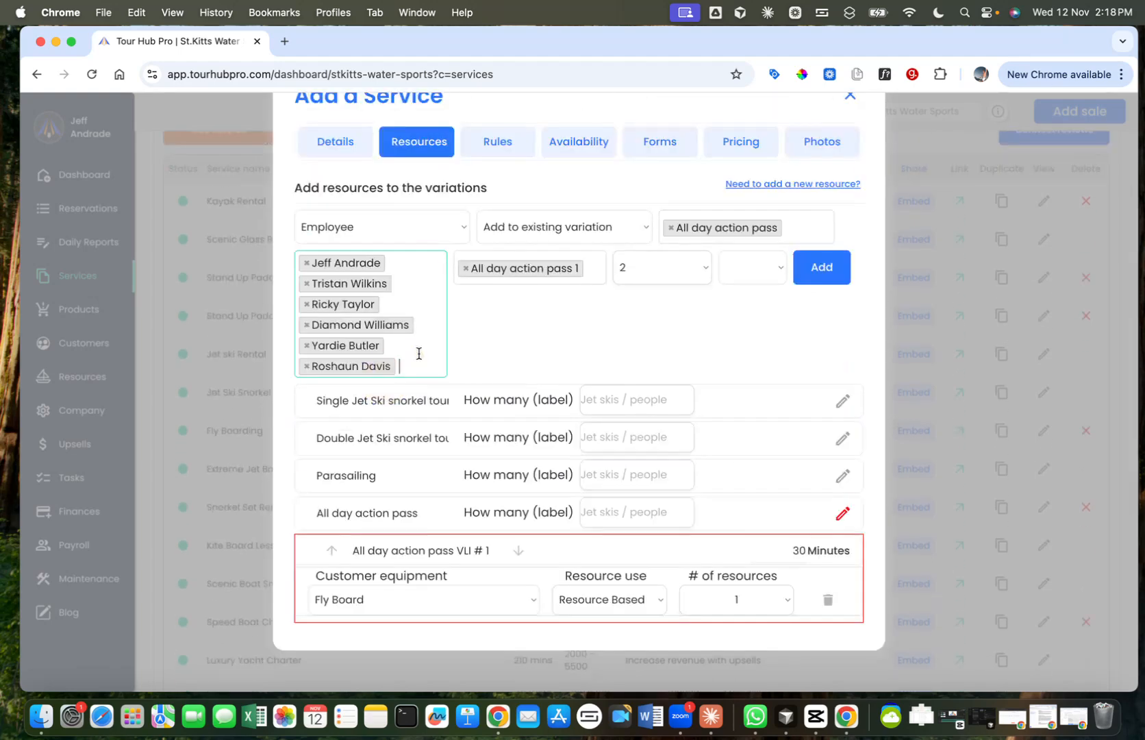
click(419, 353)
click(377, 433)
click(427, 385)
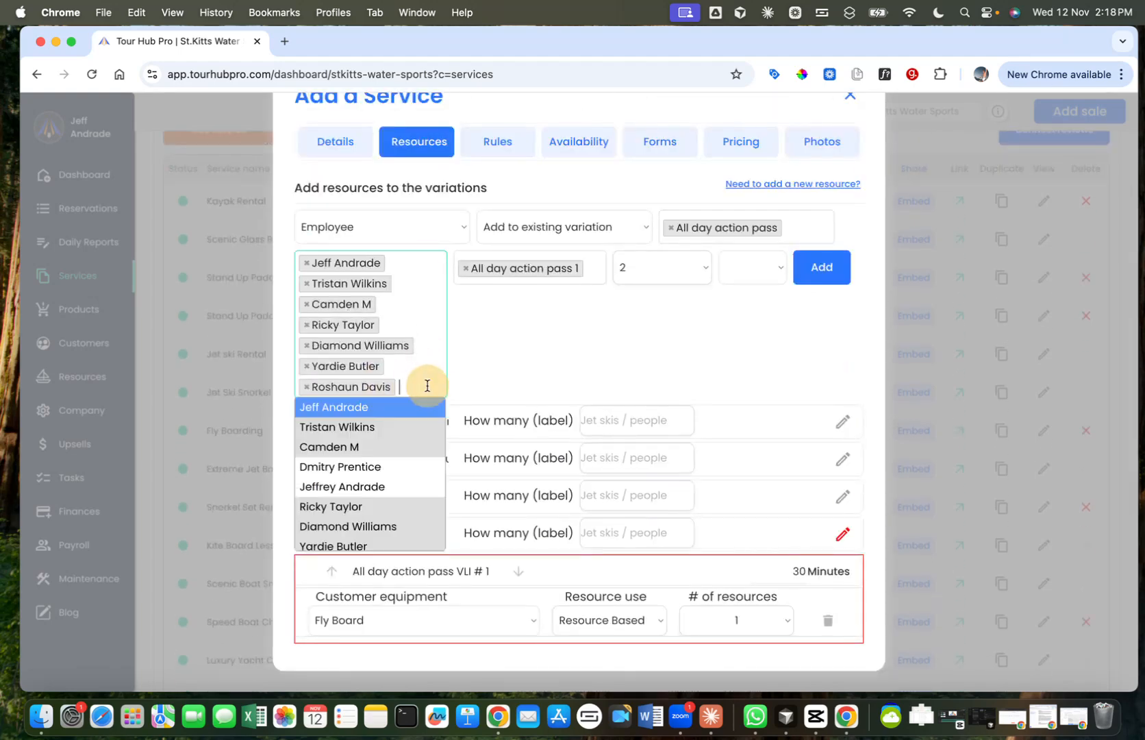
click(381, 467)
click(426, 409)
click(378, 505)
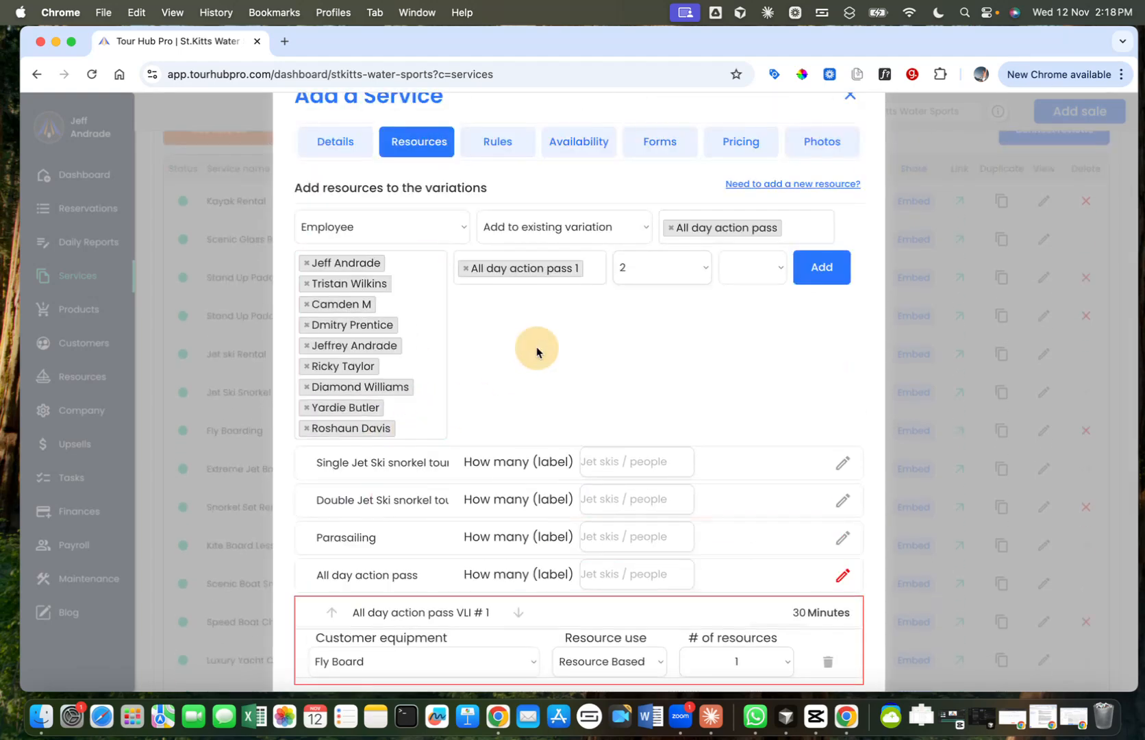
Step: Set the number of employees to 1, leave the maximum customers blank and add the employees to All day action pass 1
scroll(537, 350, up, 2)
click(700, 343)
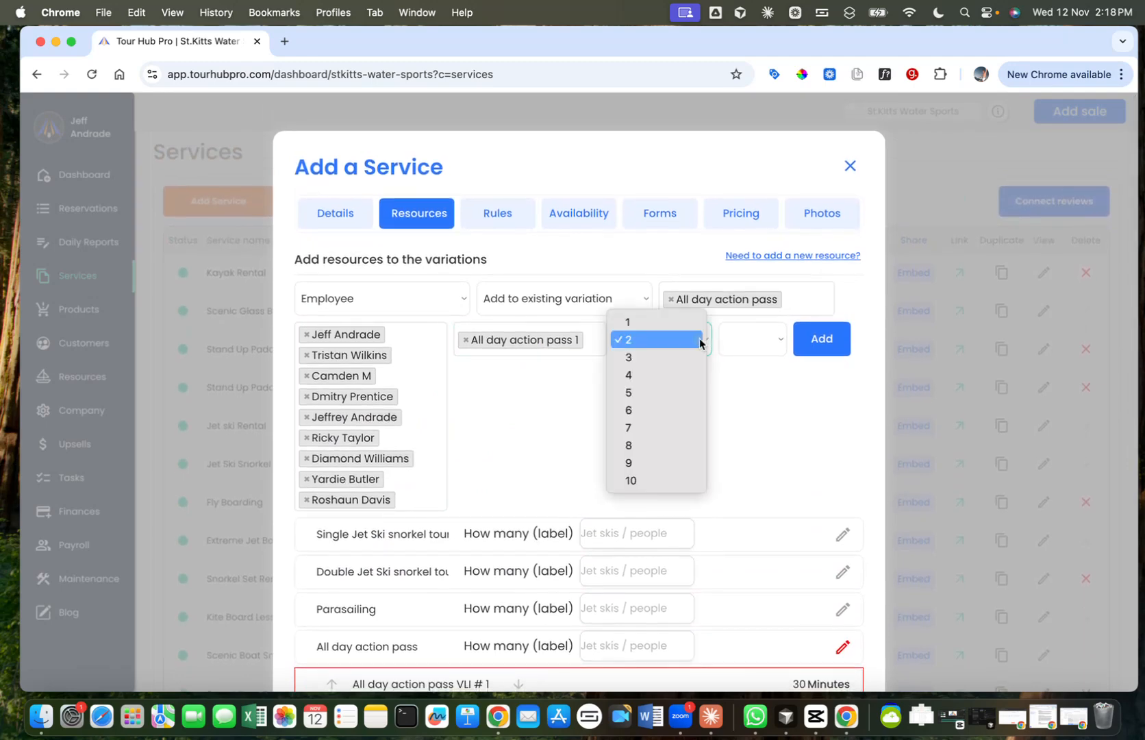
click(689, 318)
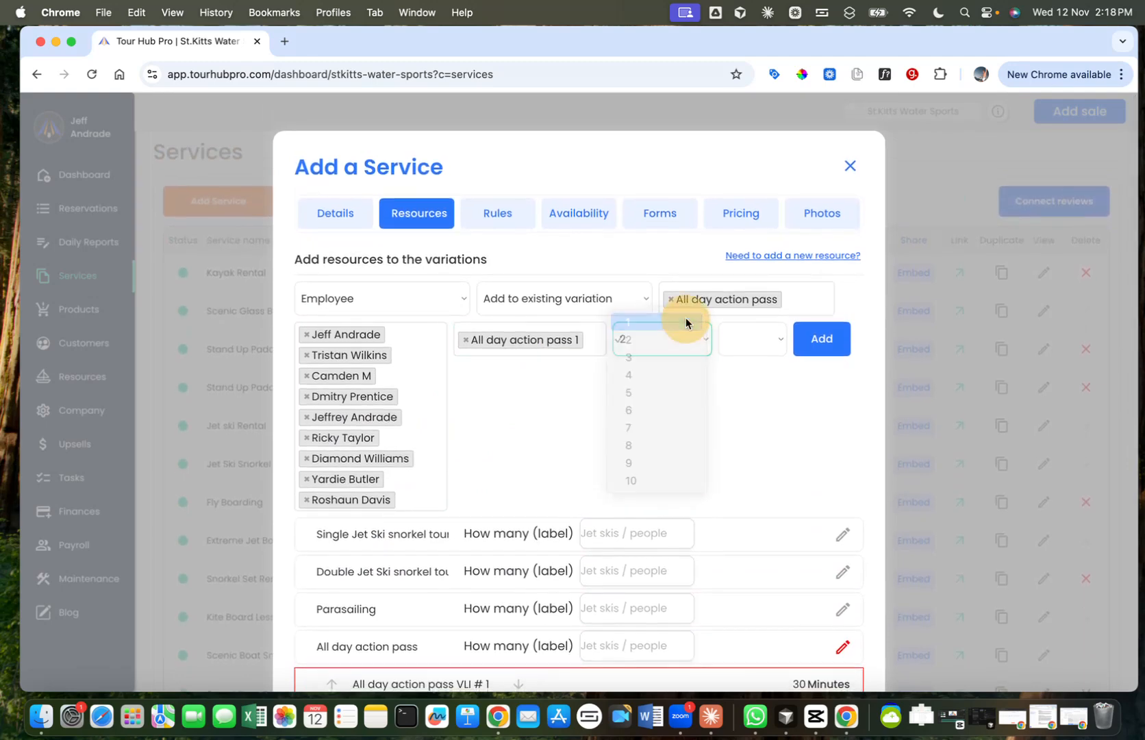
click(757, 350)
click(645, 376)
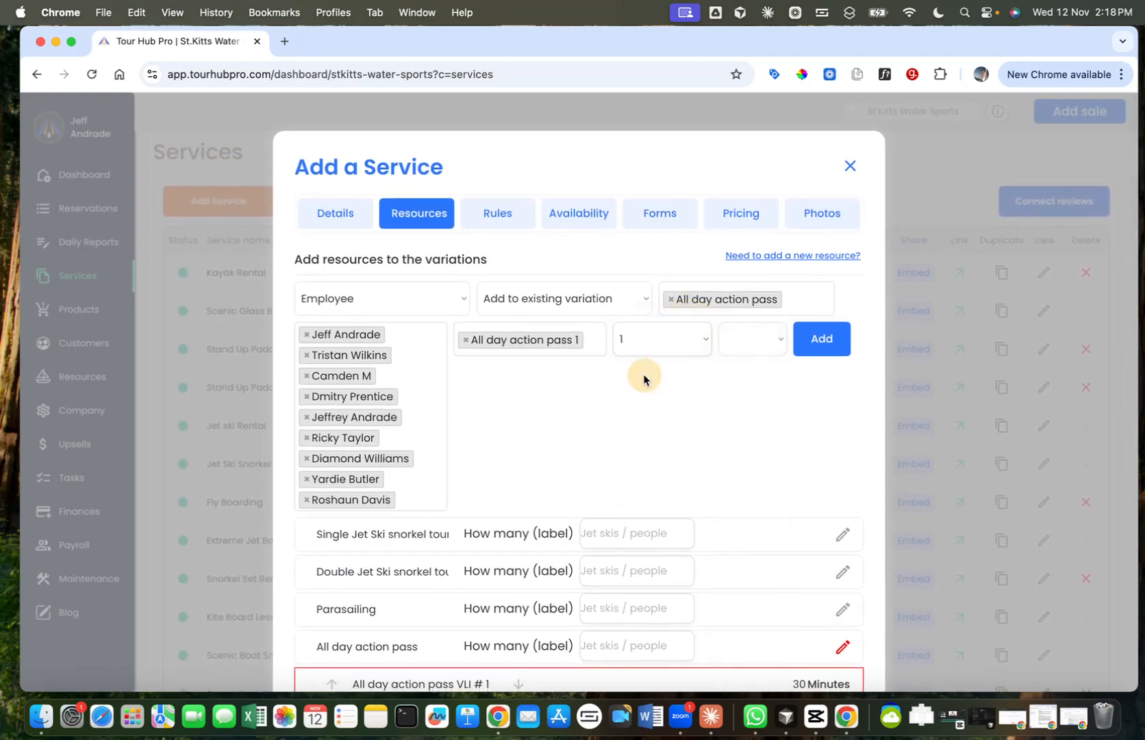
click(828, 345)
scroll(717, 433, down, 3)
scroll(718, 432, down, 4)
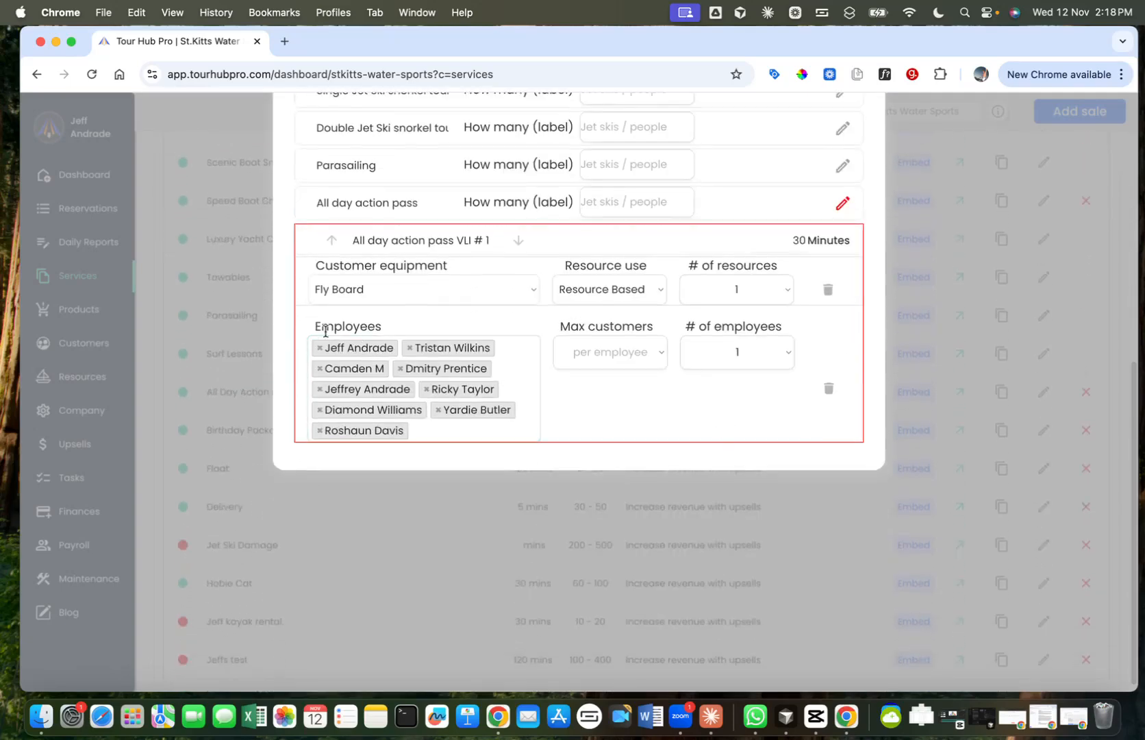
scroll(615, 358, down, 1)
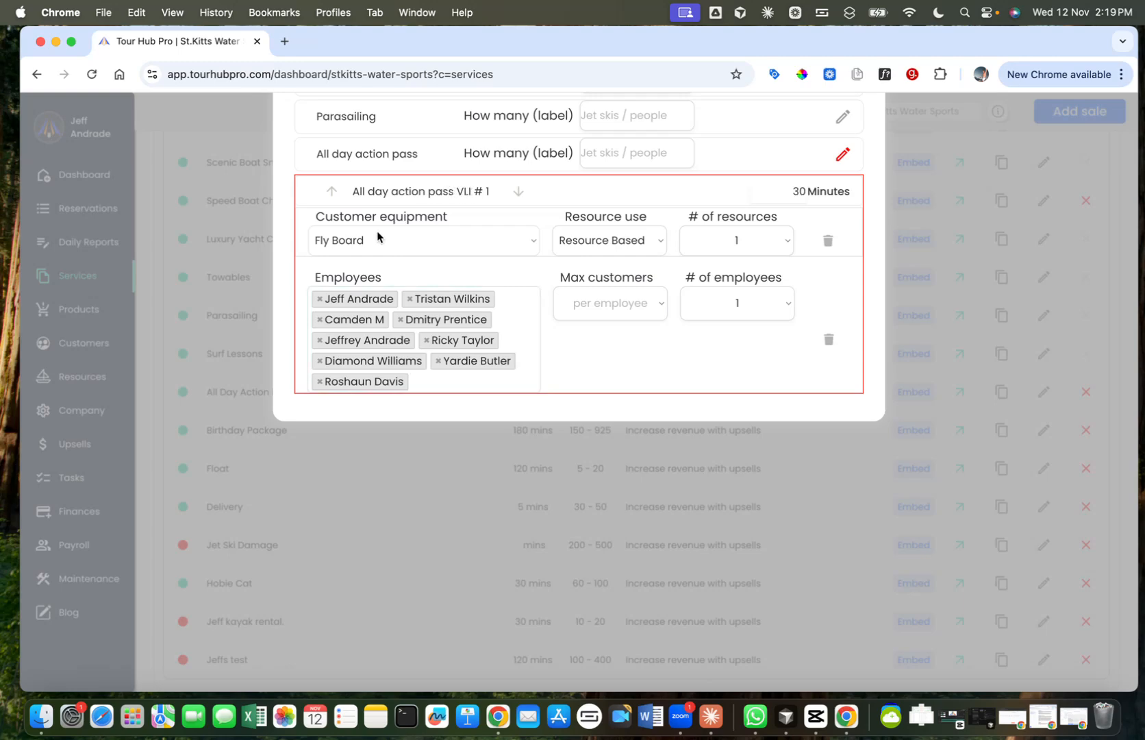
Step: Set up a new Customer equipment resource entry for All day action pass
scroll(612, 334, up, 3)
scroll(612, 333, up, 4)
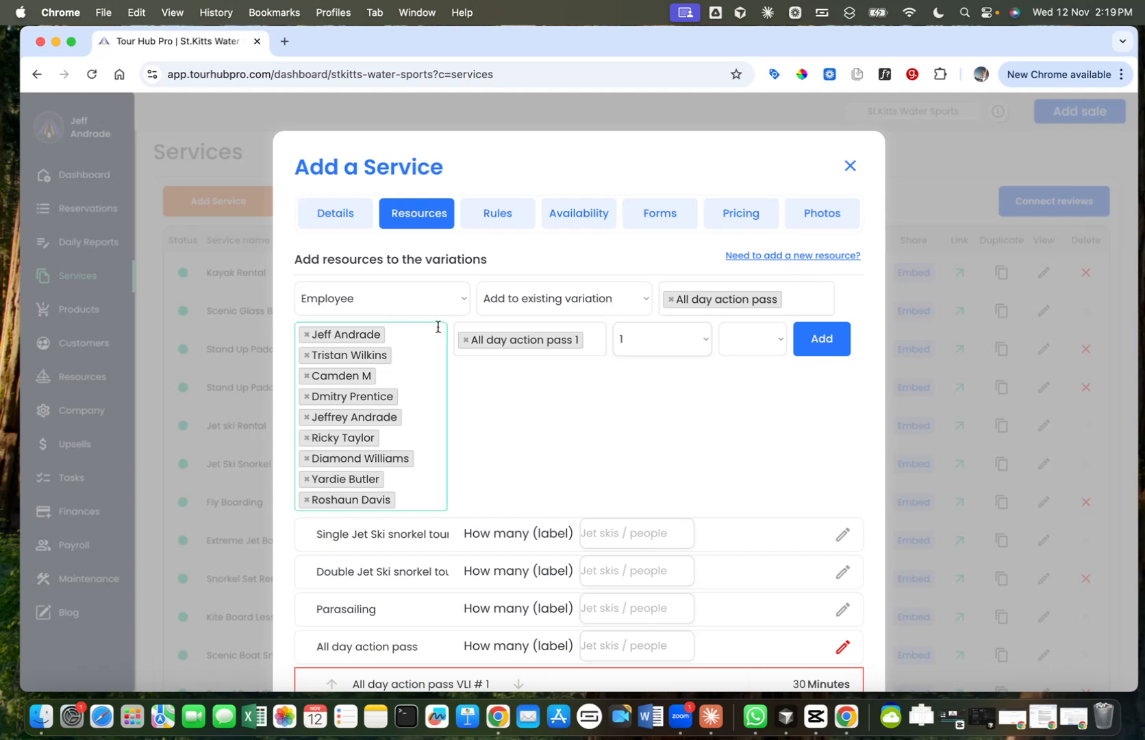
click(458, 300)
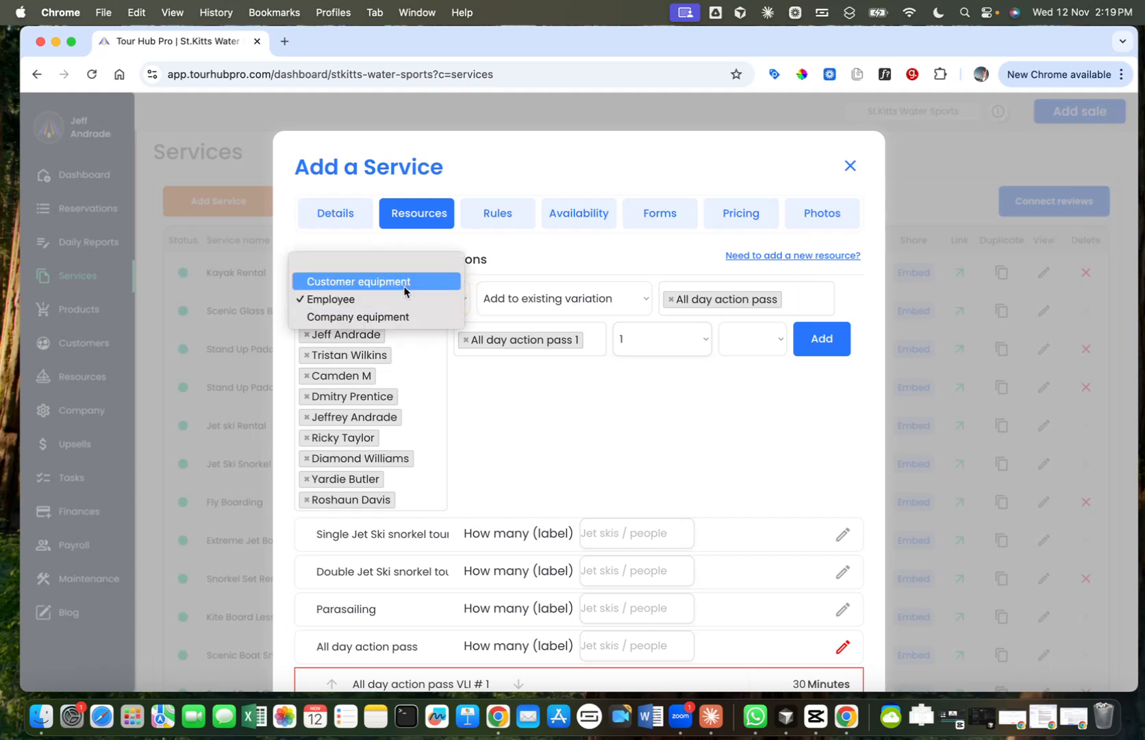
click(380, 282)
click(546, 299)
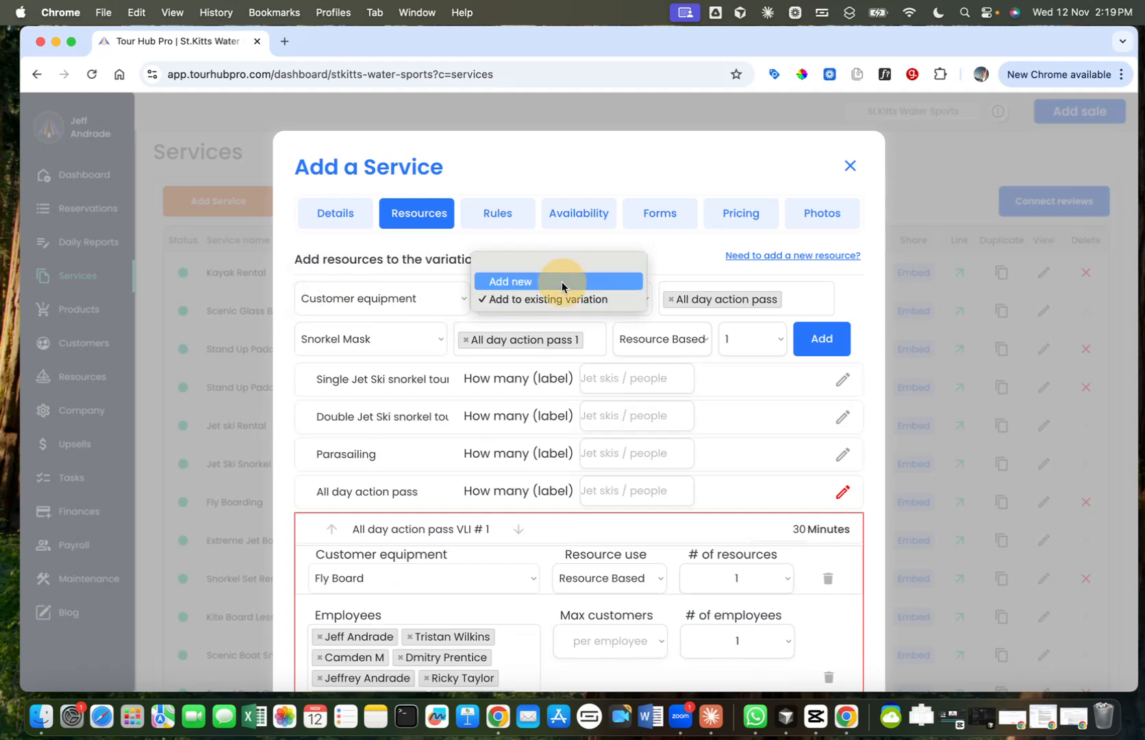
click(562, 282)
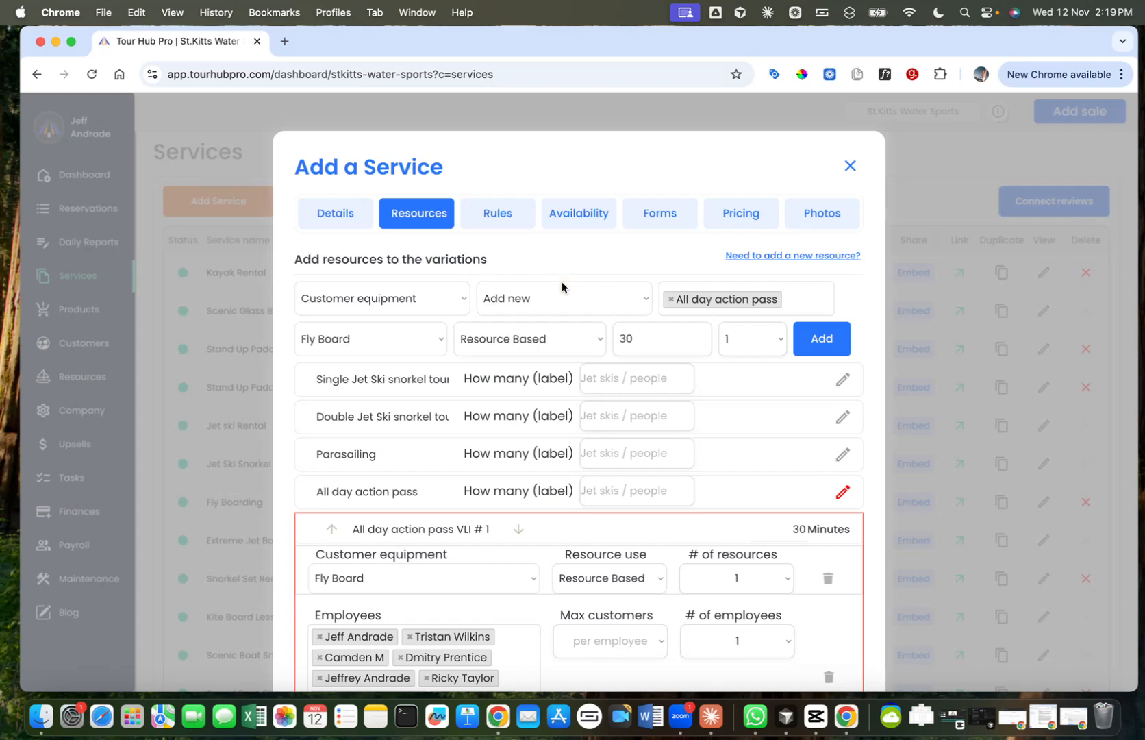
Step: Add Jet Ski to All day action pass as a Resource Based entry of 30 minutes with quantity 1
click(417, 337)
click(389, 324)
click(663, 339)
click(770, 343)
click(822, 338)
scroll(818, 295, down, 2)
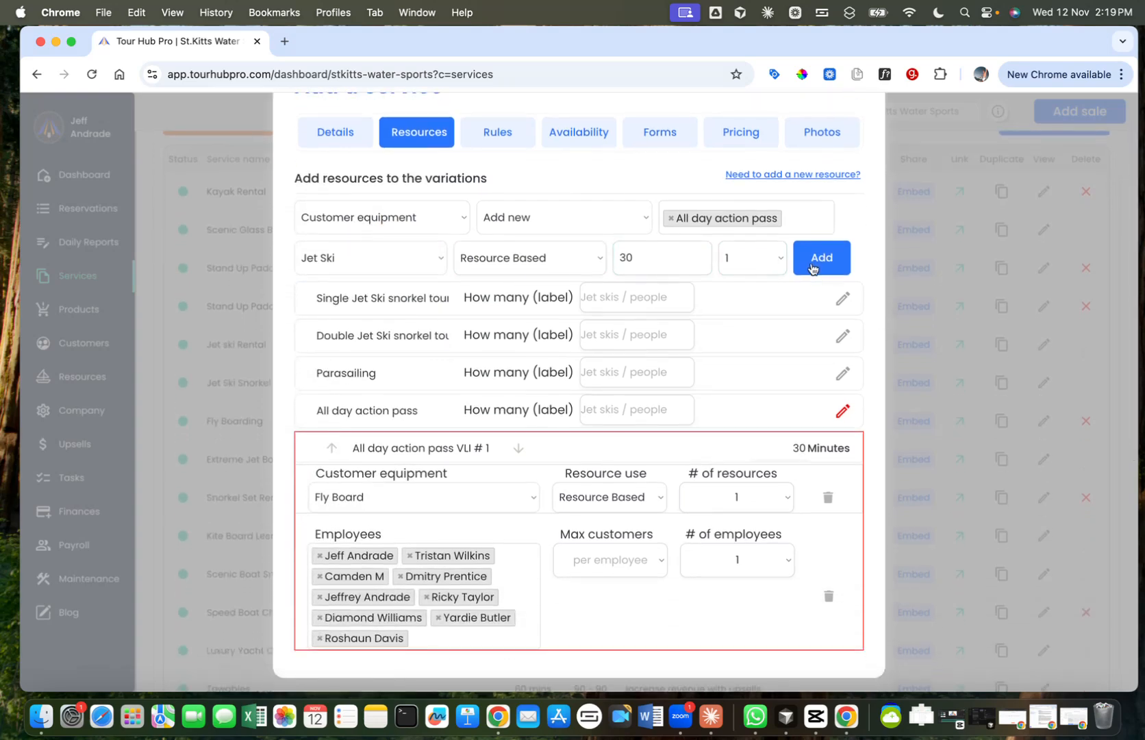
click(812, 269)
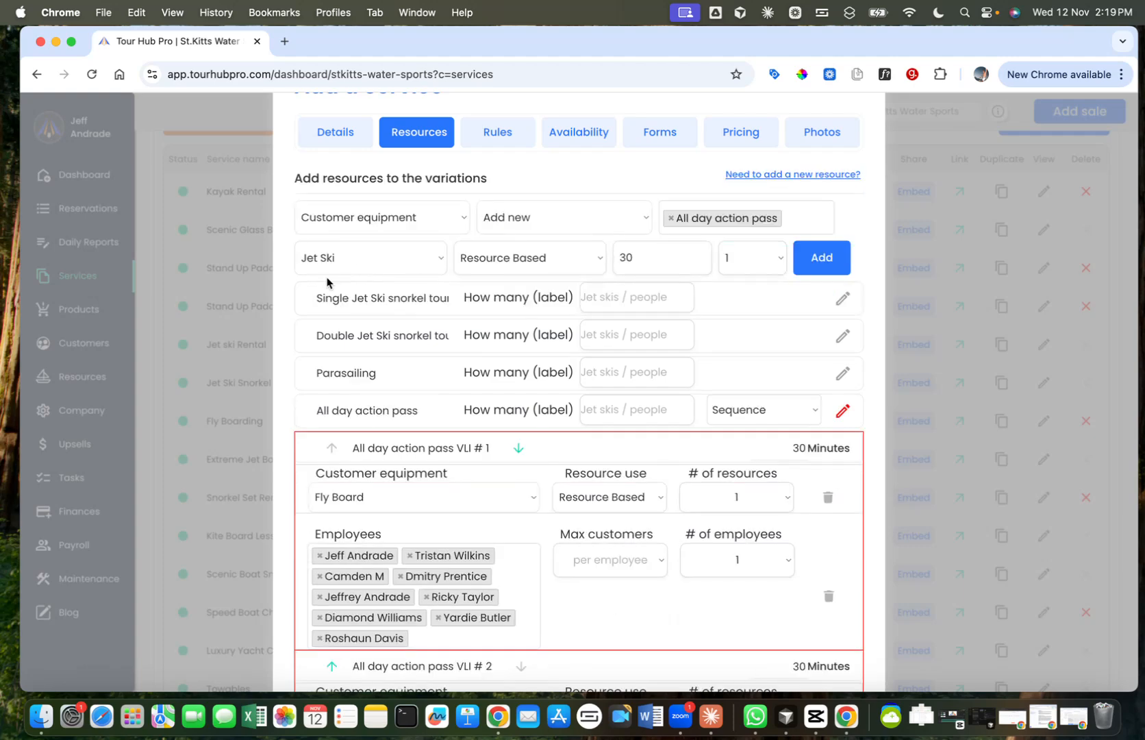
Step: Add Glass bottom kayak and Paddle Board to All day action pass as separate 30-minute Resource Based entries with quantity 1 each
click(365, 264)
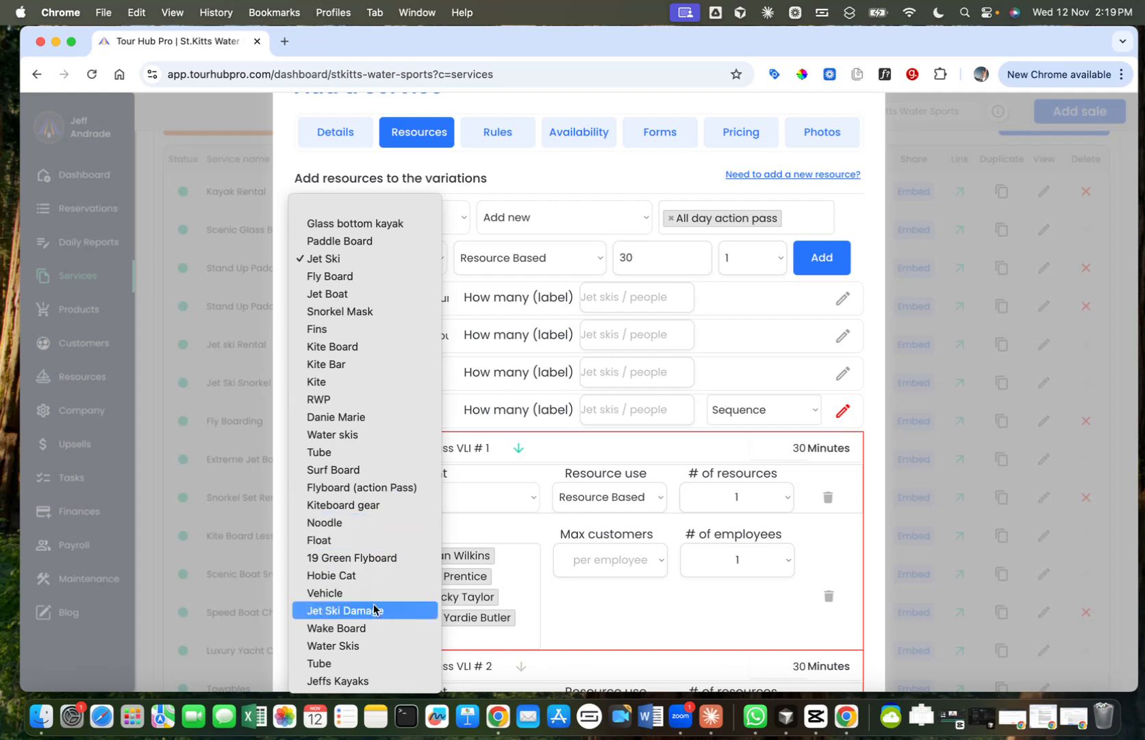
click(336, 224)
click(818, 259)
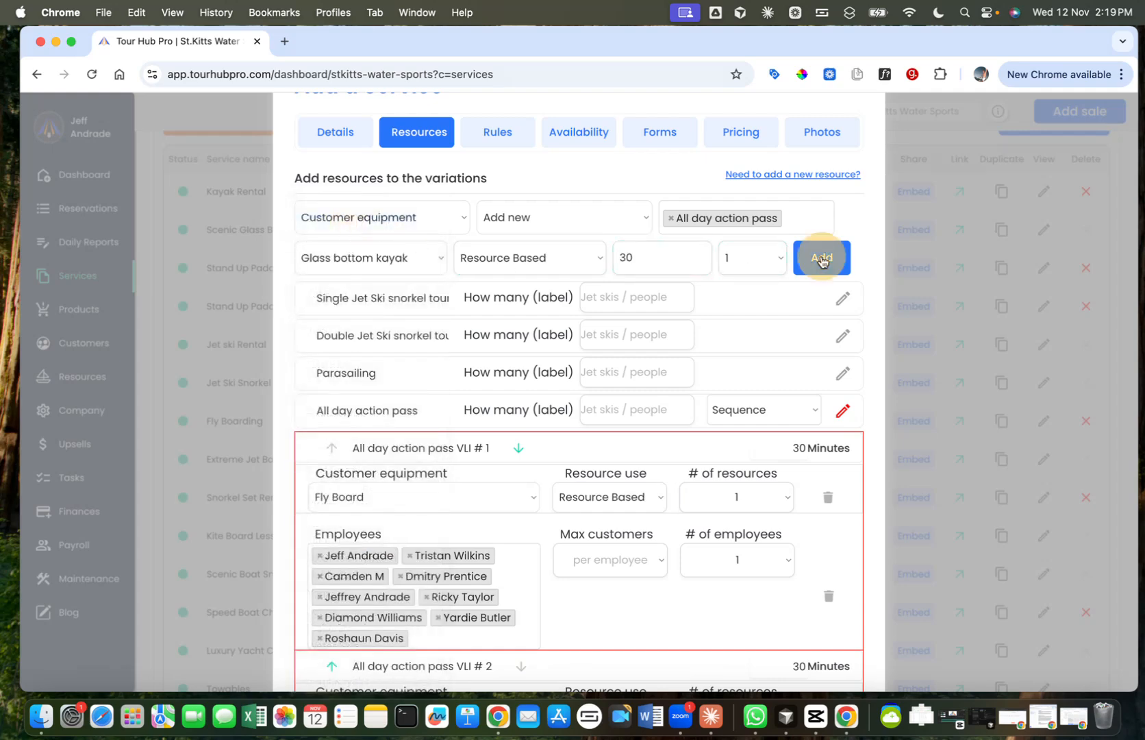
click(402, 308)
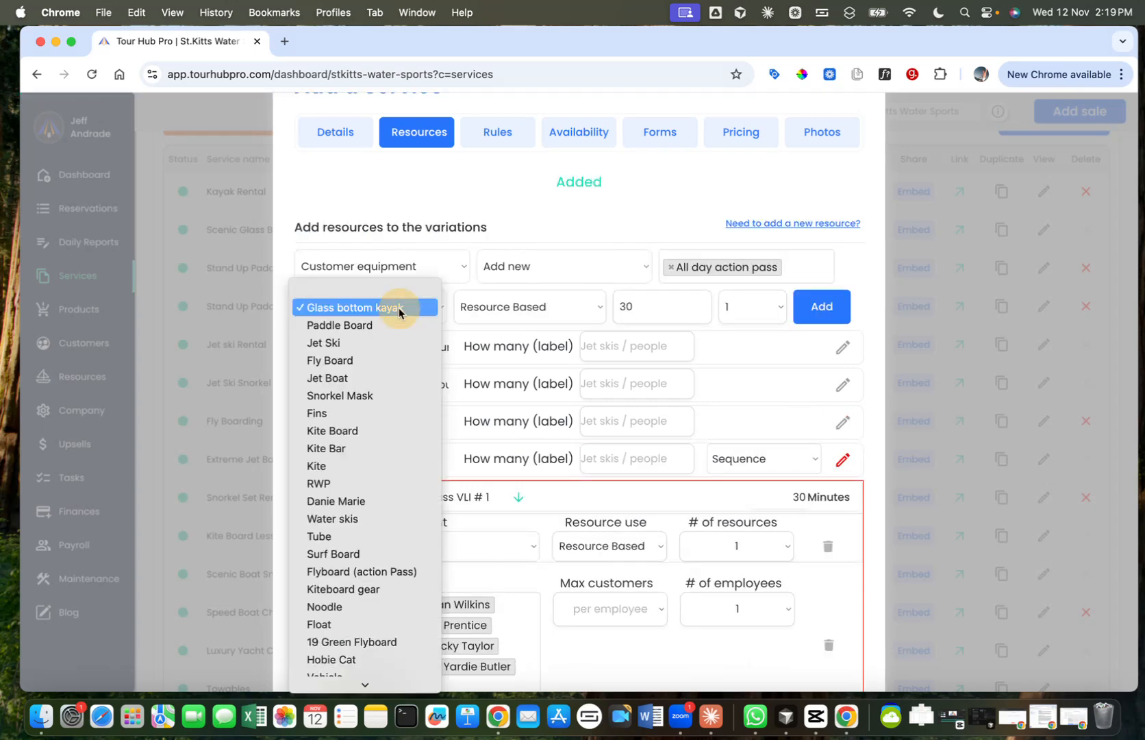
click(397, 324)
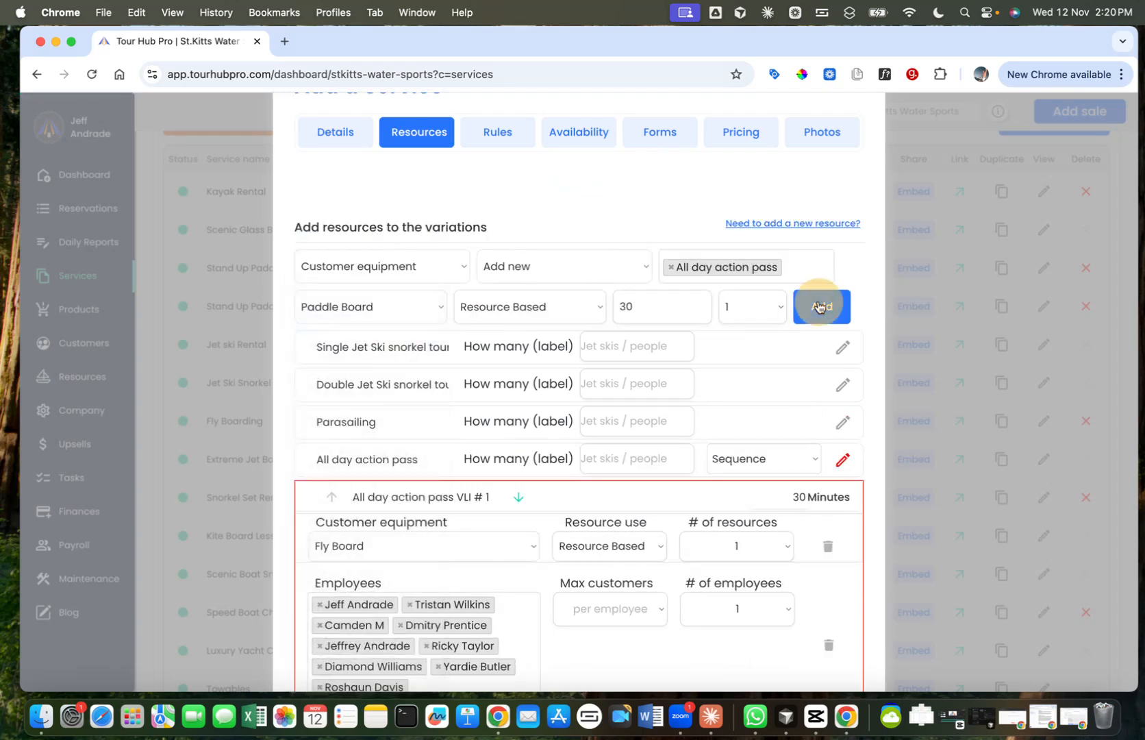
click(818, 306)
Step: Review the equipment, employees and durations of the All day action pass entries and its Sequence setting
scroll(468, 359, down, 6)
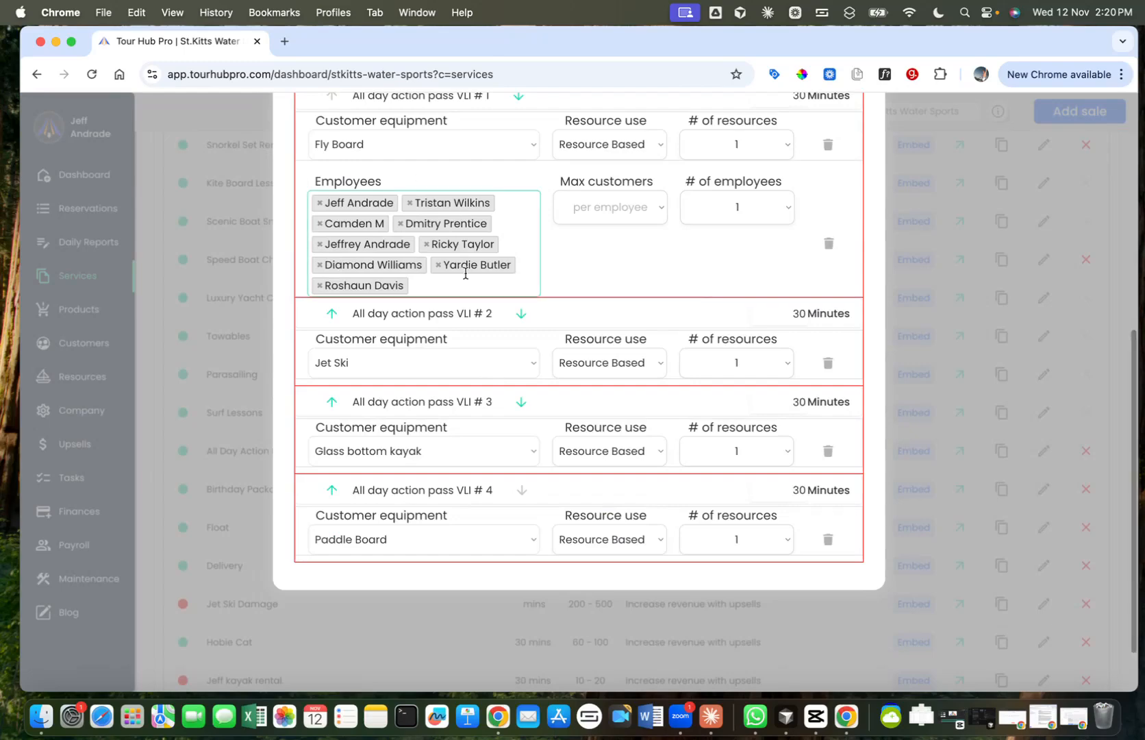
scroll(422, 176, up, 2)
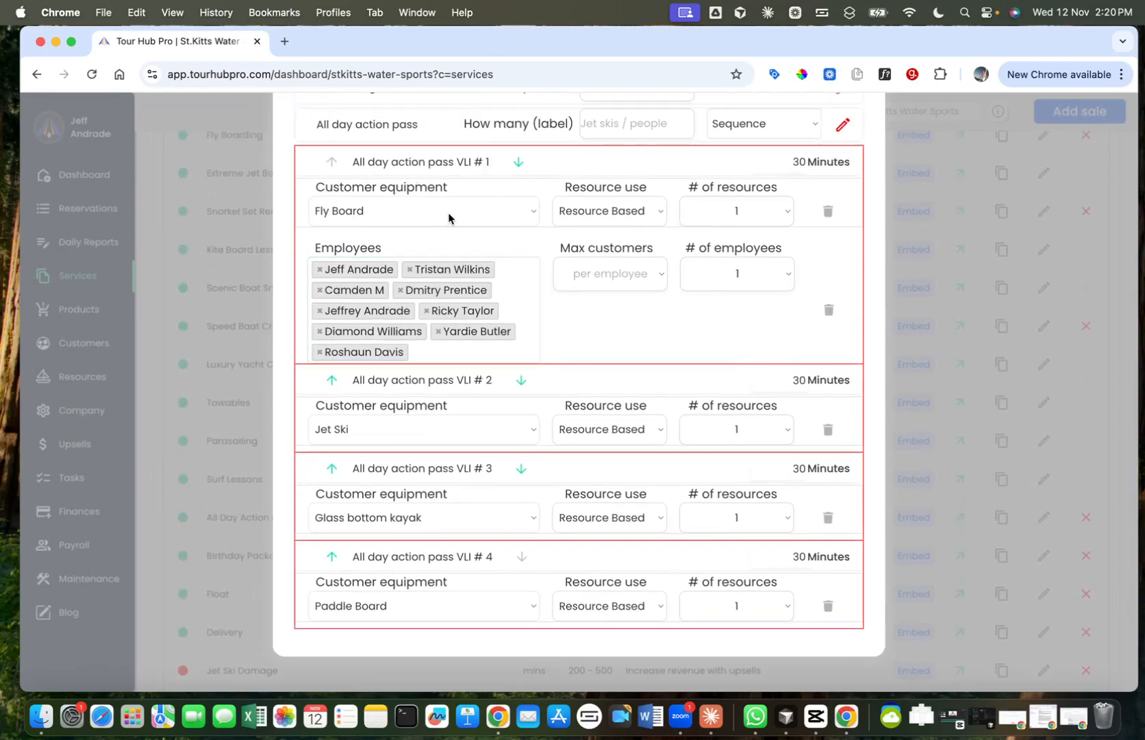
scroll(525, 274, down, 2)
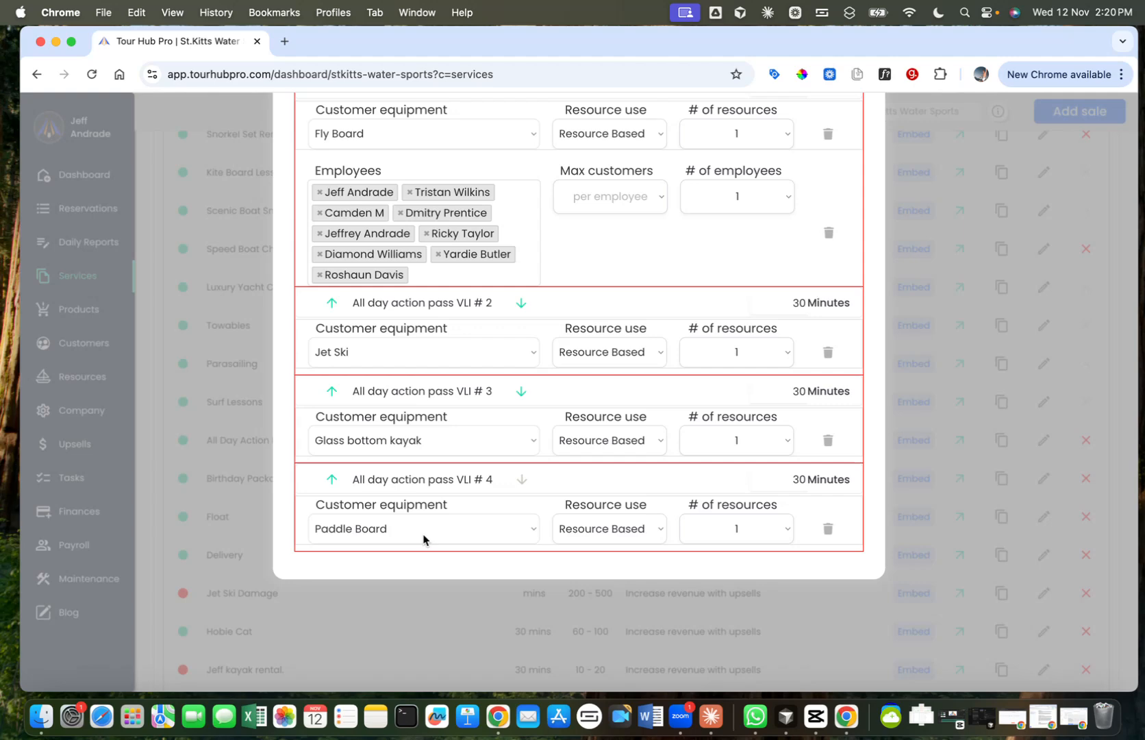
scroll(551, 248, up, 1)
scroll(553, 249, up, 1)
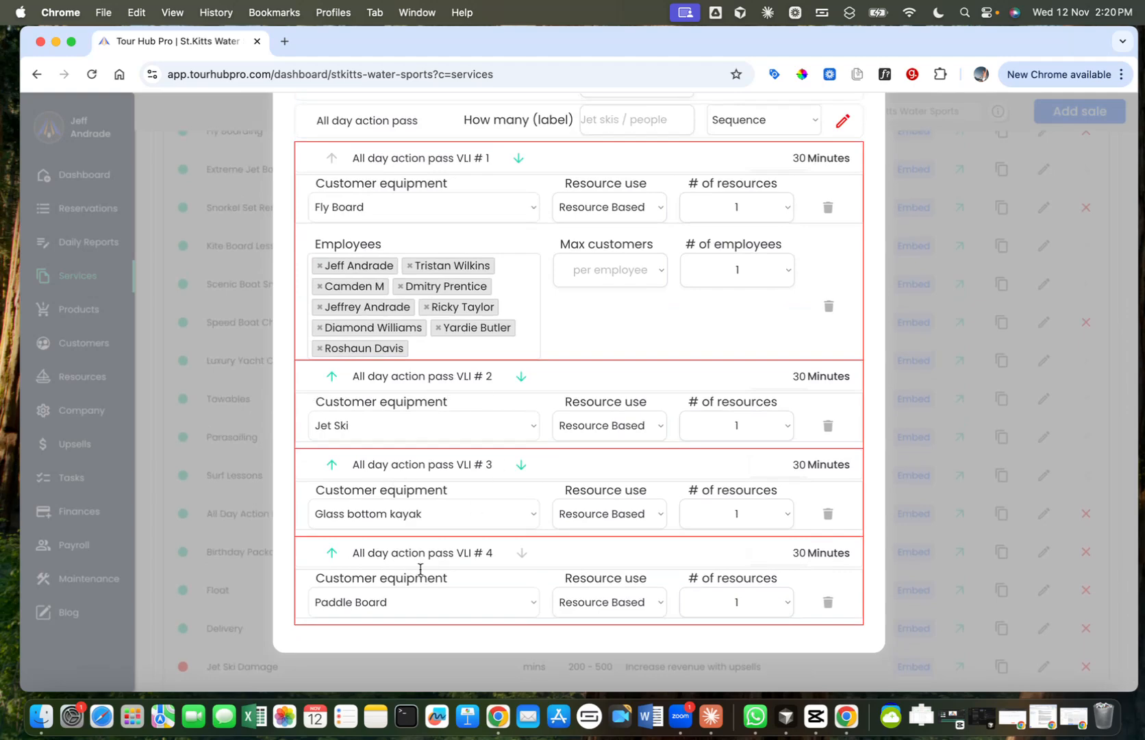
scroll(514, 560, down, 1)
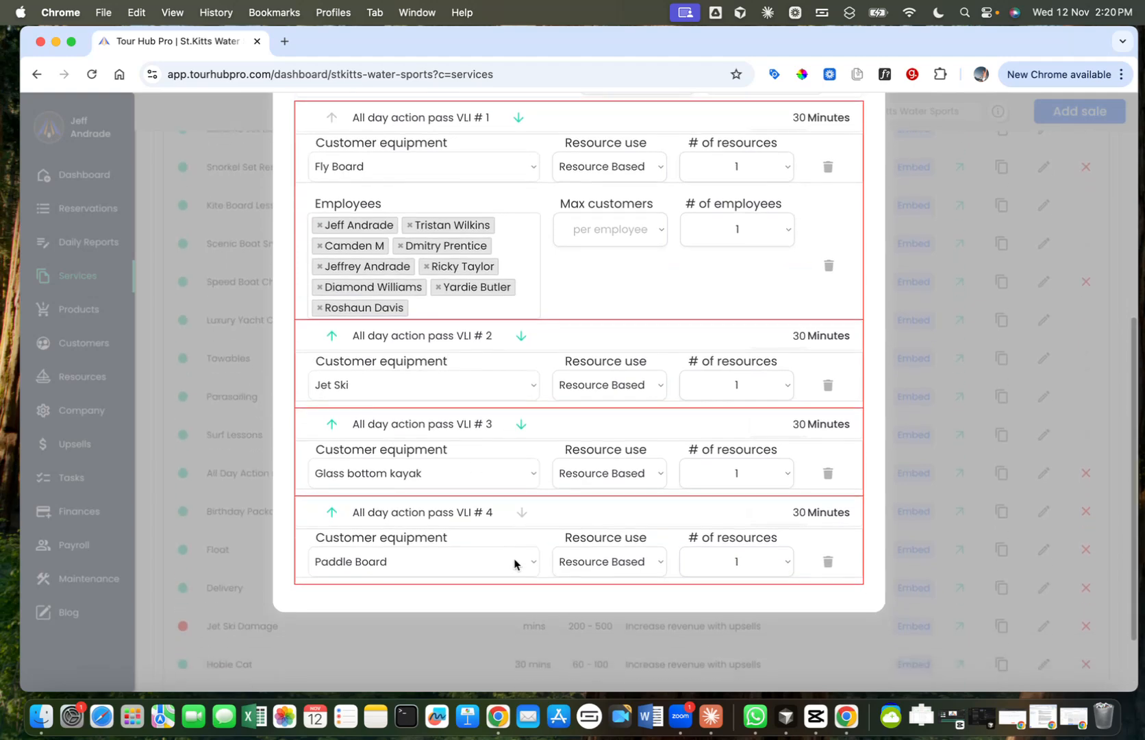
scroll(514, 561, up, 4)
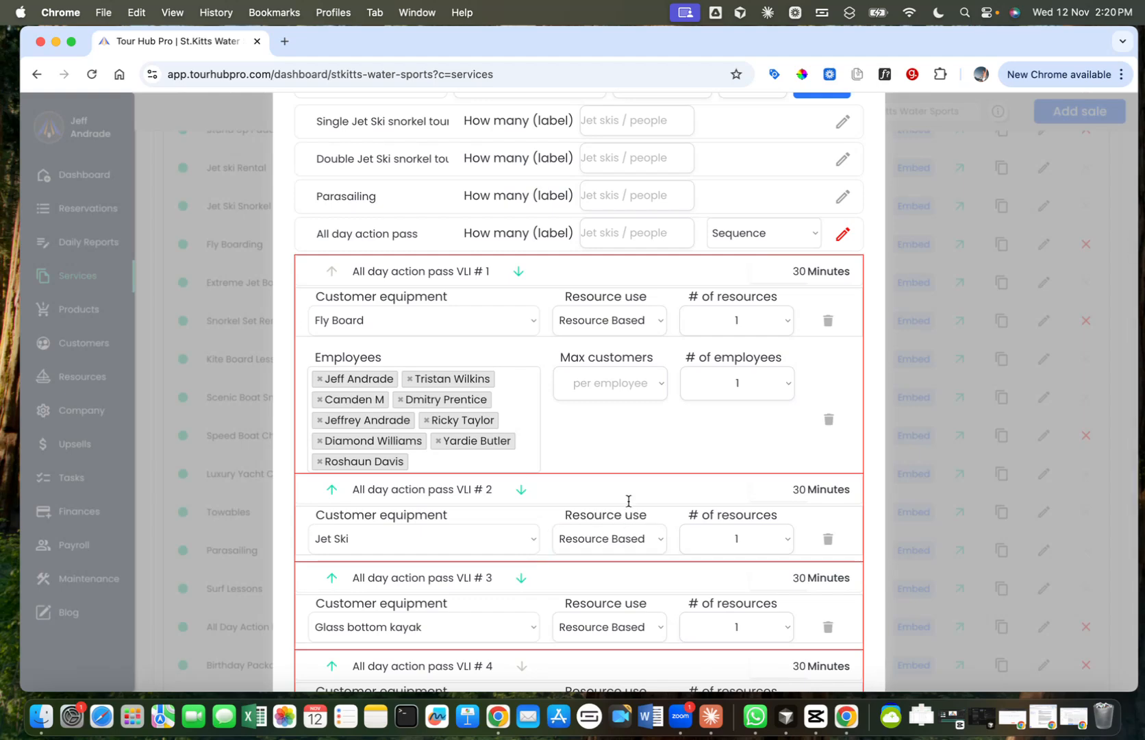
scroll(640, 475, up, 2)
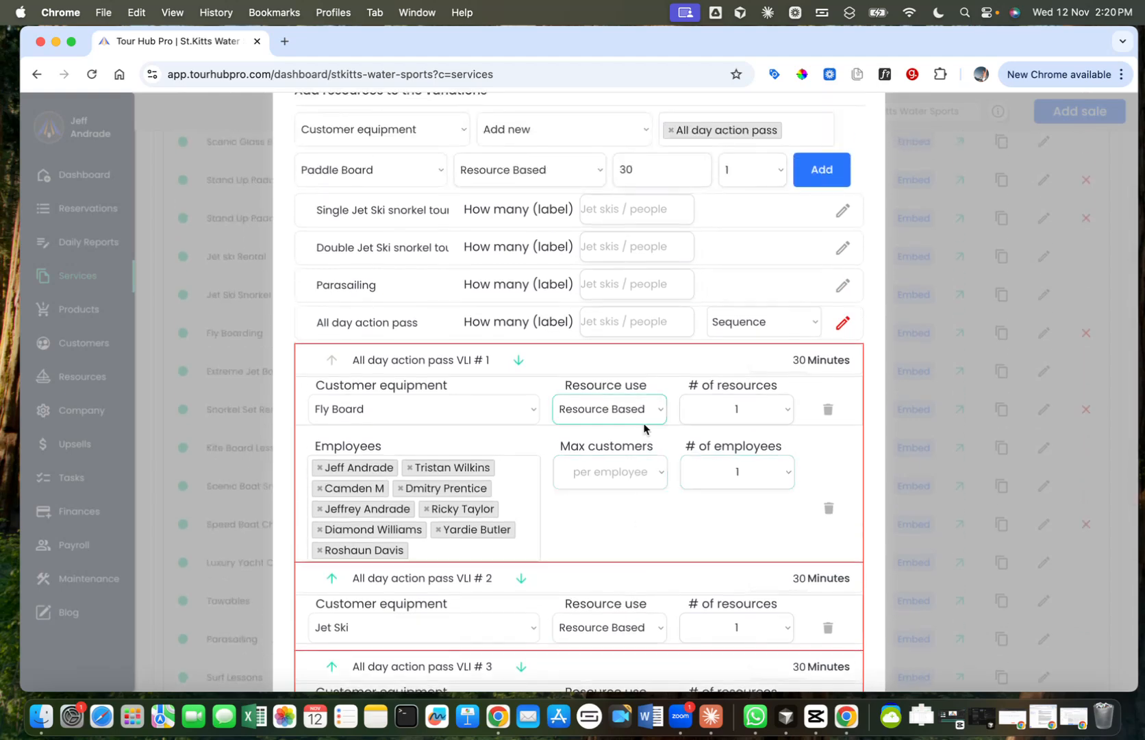
scroll(713, 428, up, 1)
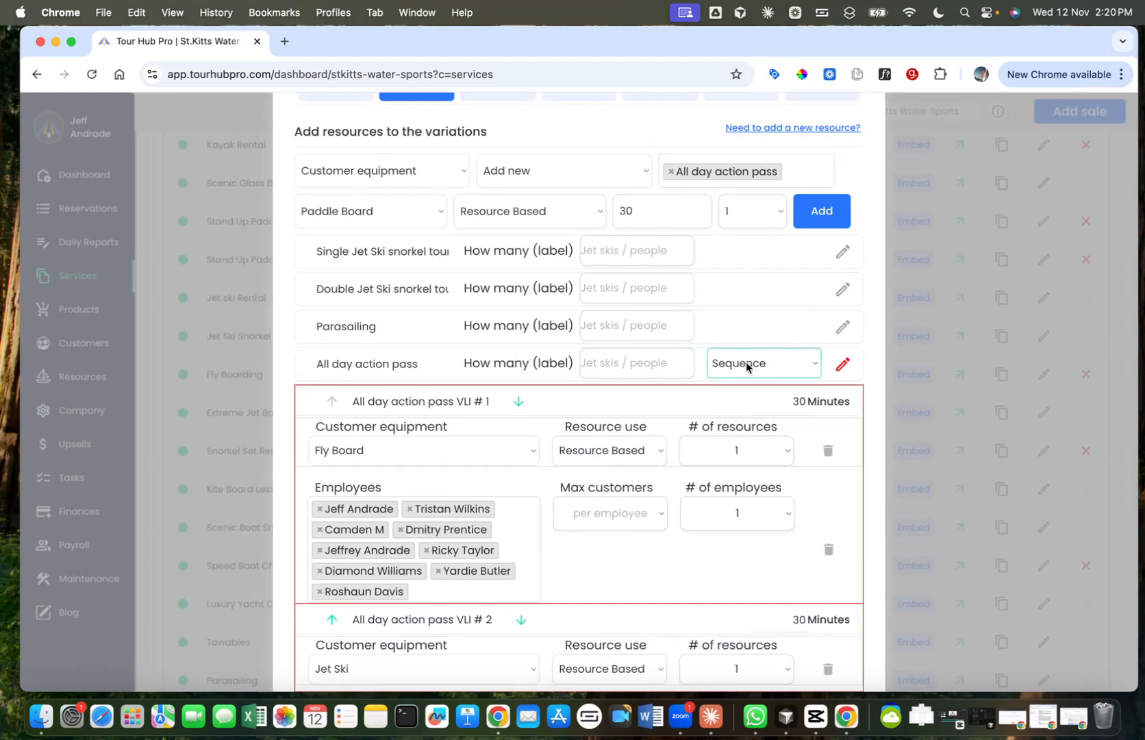
Step: Compare the resource setup of Single Jet Ski snorkel tour with the separate entries of All day action pass
click(843, 252)
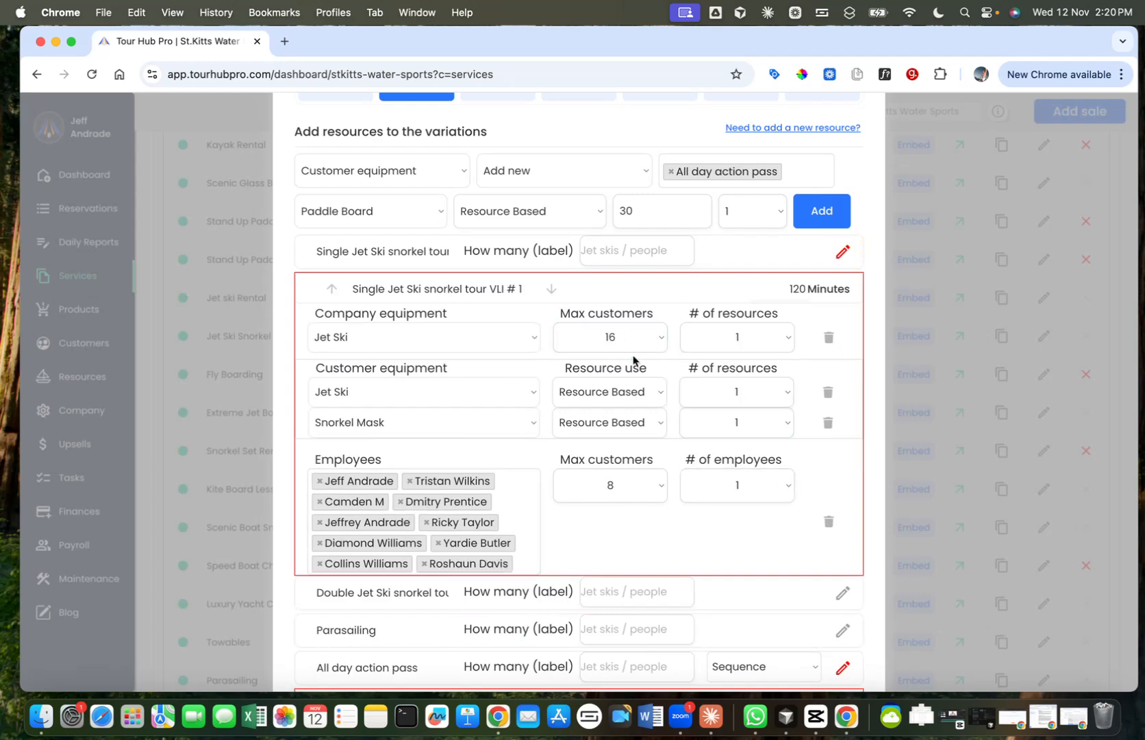
scroll(632, 359, down, 5)
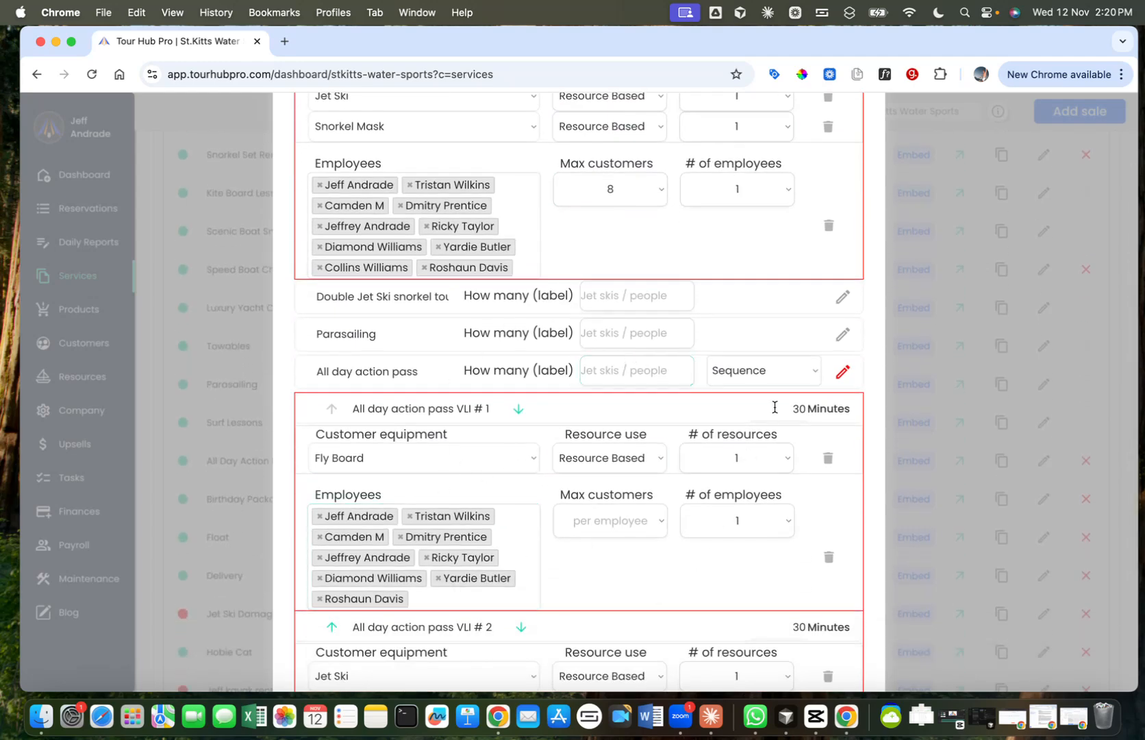
click(844, 373)
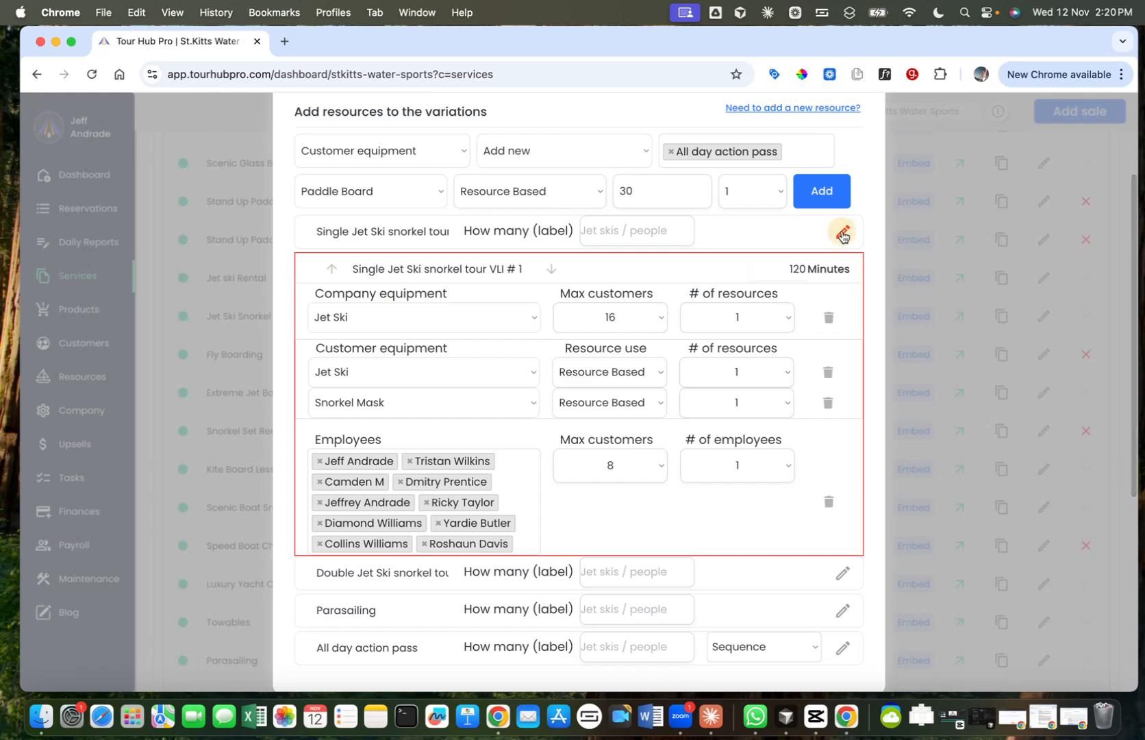
click(843, 231)
click(840, 299)
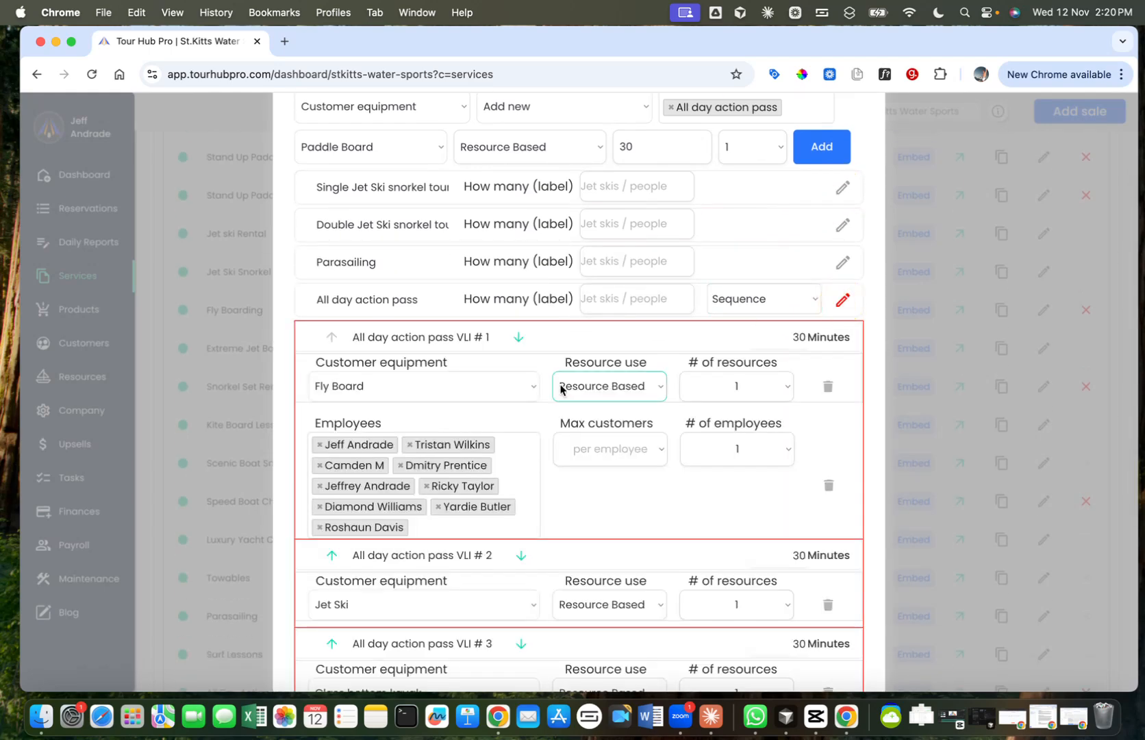
scroll(441, 492, down, 5)
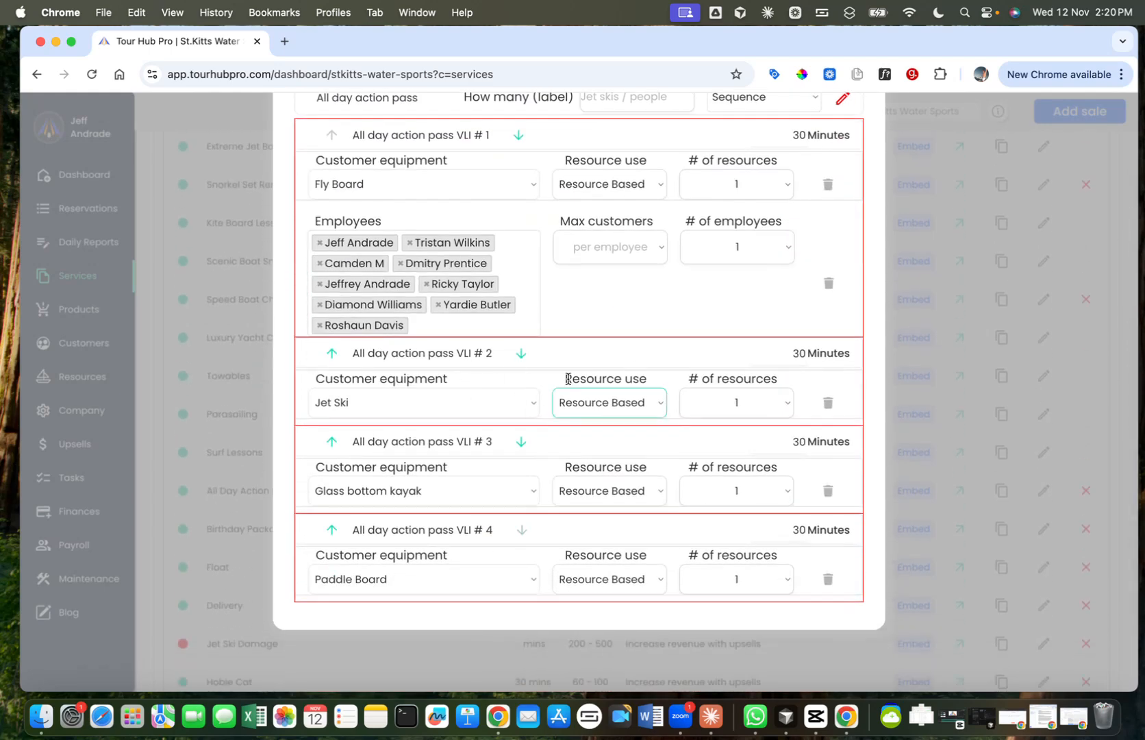
scroll(550, 509, down, 3)
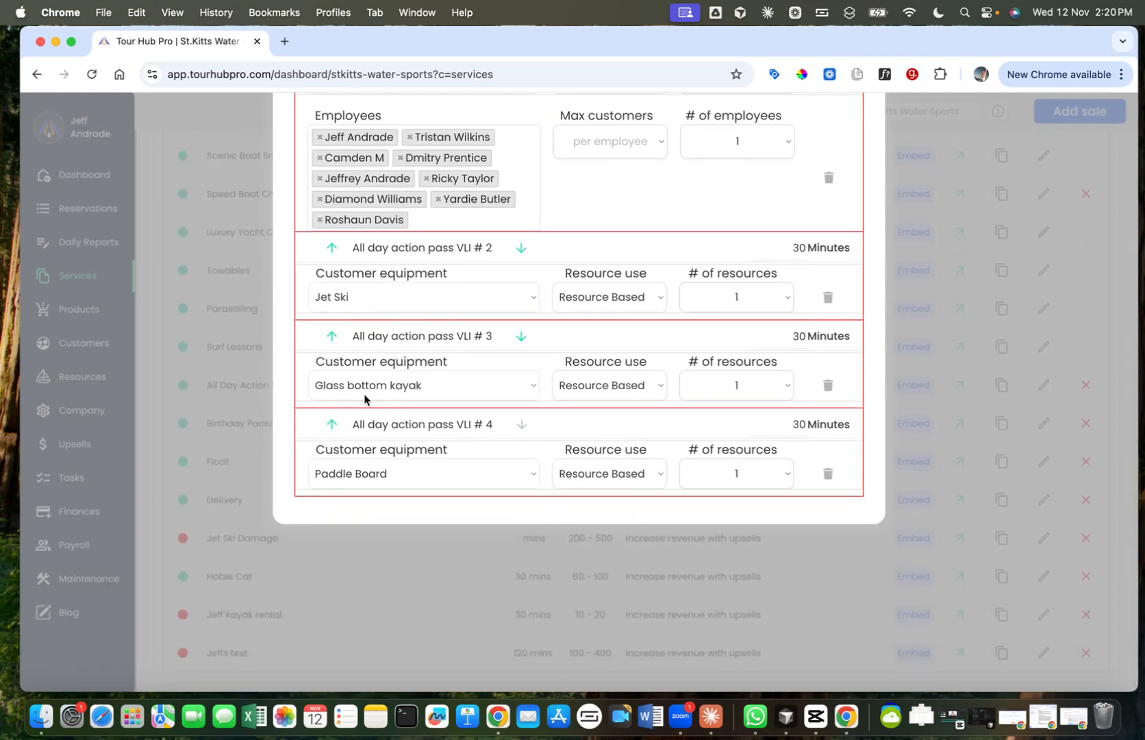
Step: Set the order of the All day action pass activities to Any Order
scroll(808, 356, up, 10)
click(783, 449)
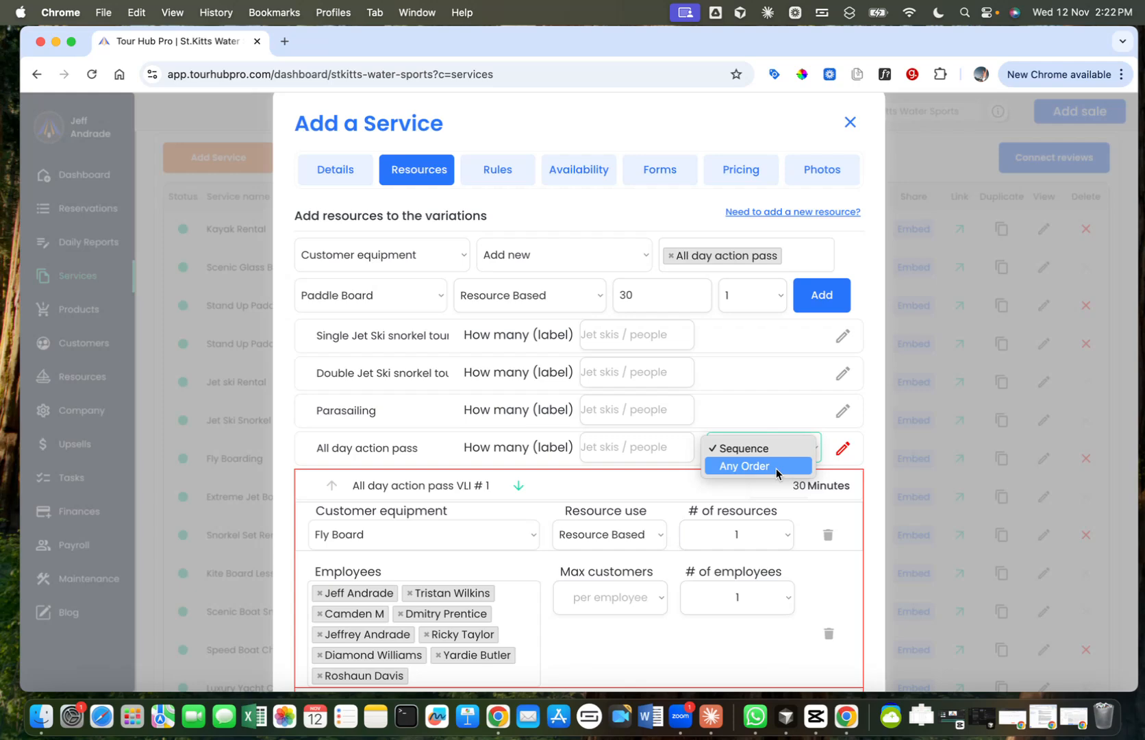
click(776, 468)
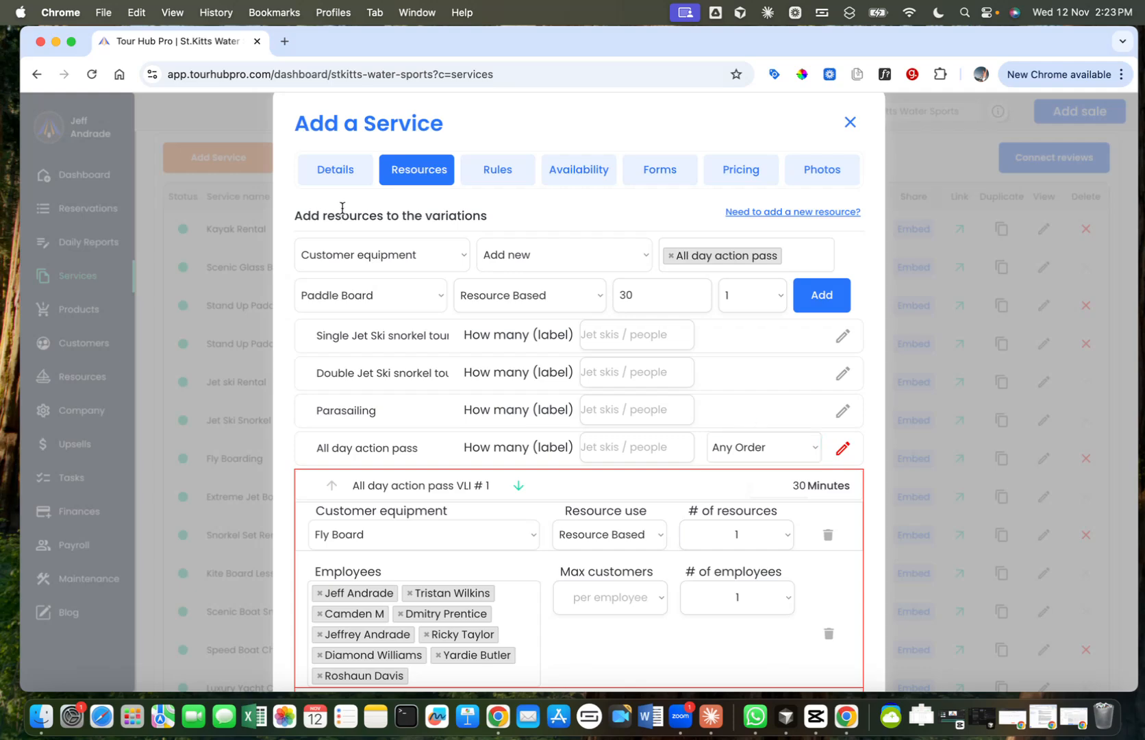
Step: Add Snorkel Mask to All day action pass as a separate 120-minute Resource Based entry with quantity 1
scroll(609, 424, up, 2)
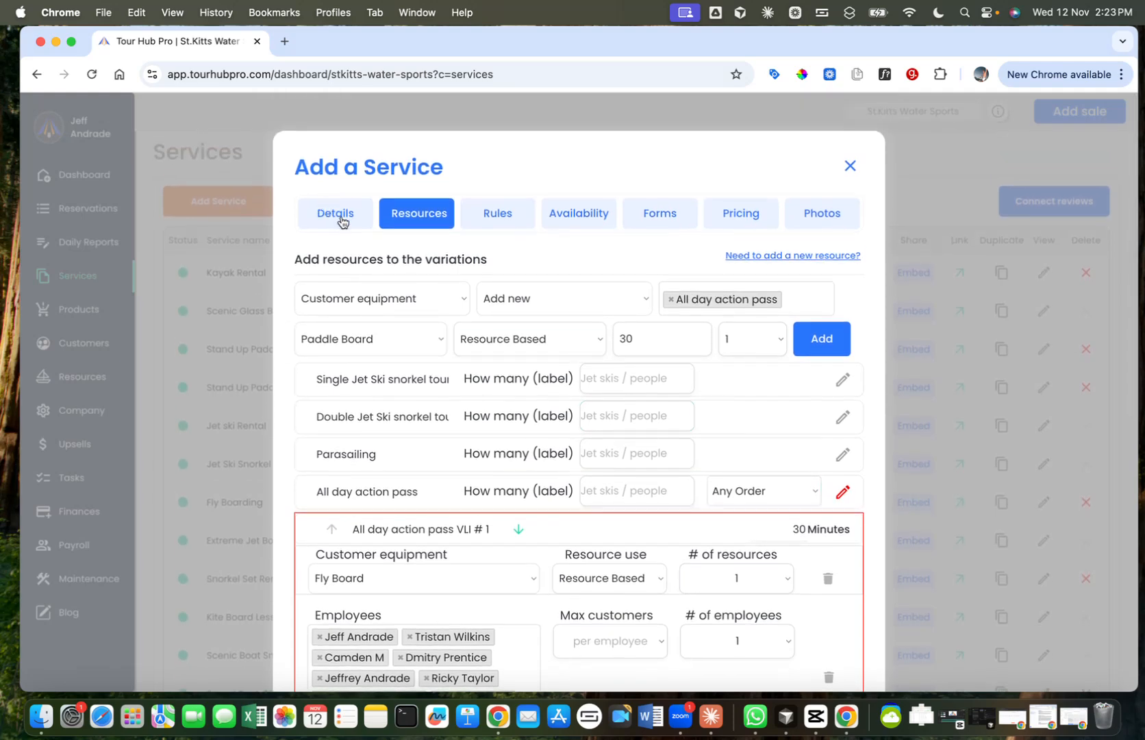
scroll(535, 332, down, 1)
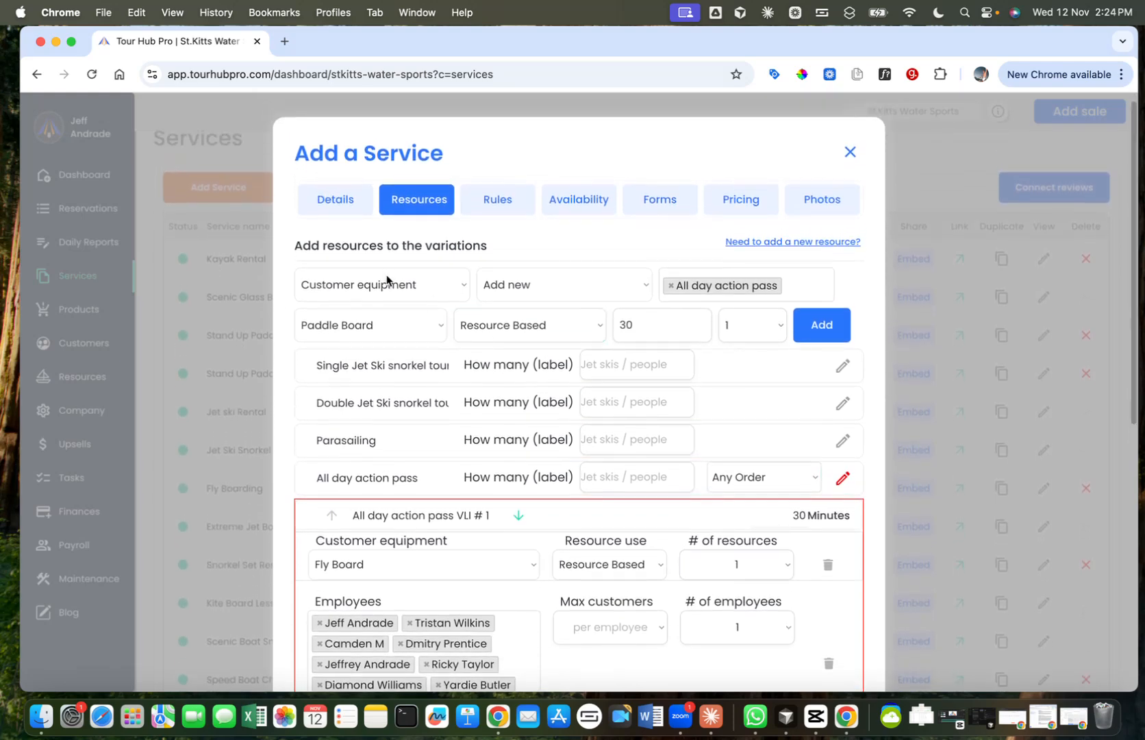
click(390, 324)
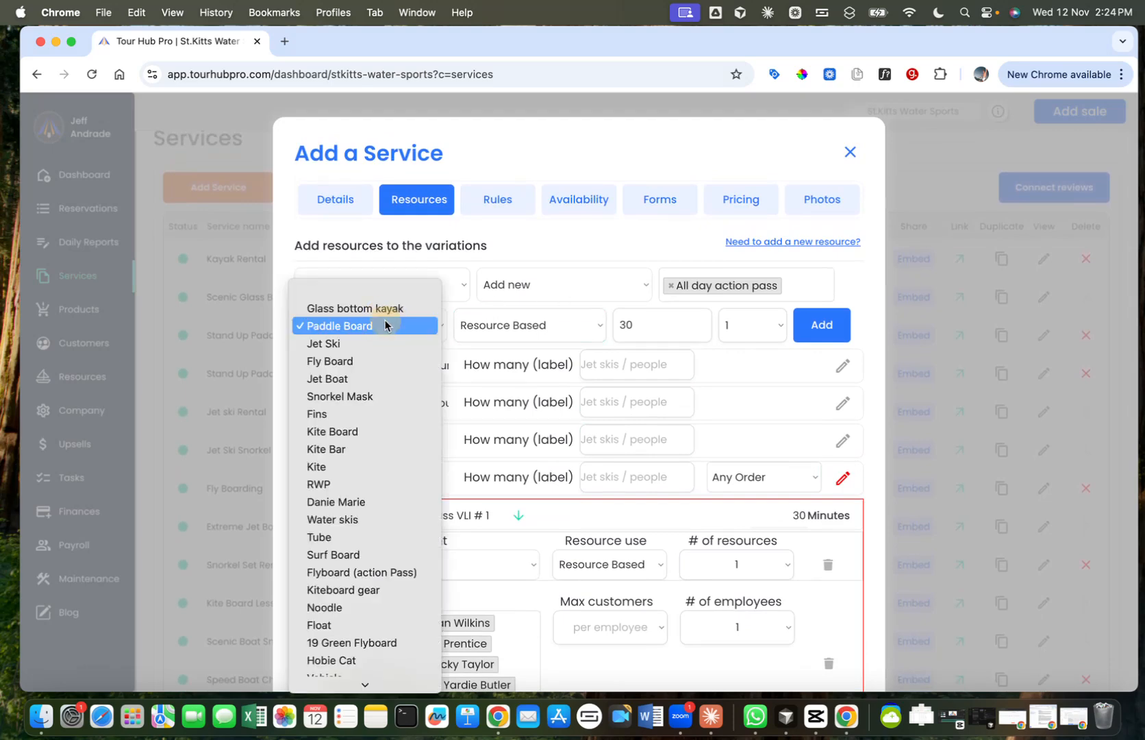
click(370, 396)
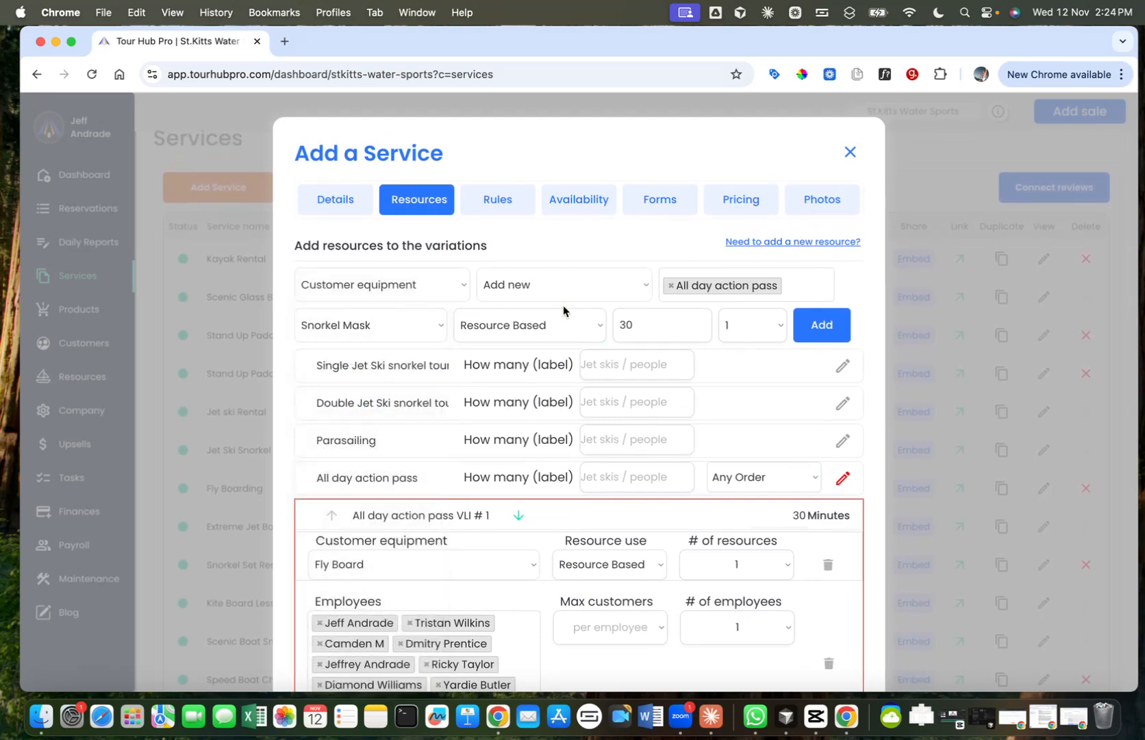
click(643, 327)
double_click(642, 328)
text(120)
click(829, 327)
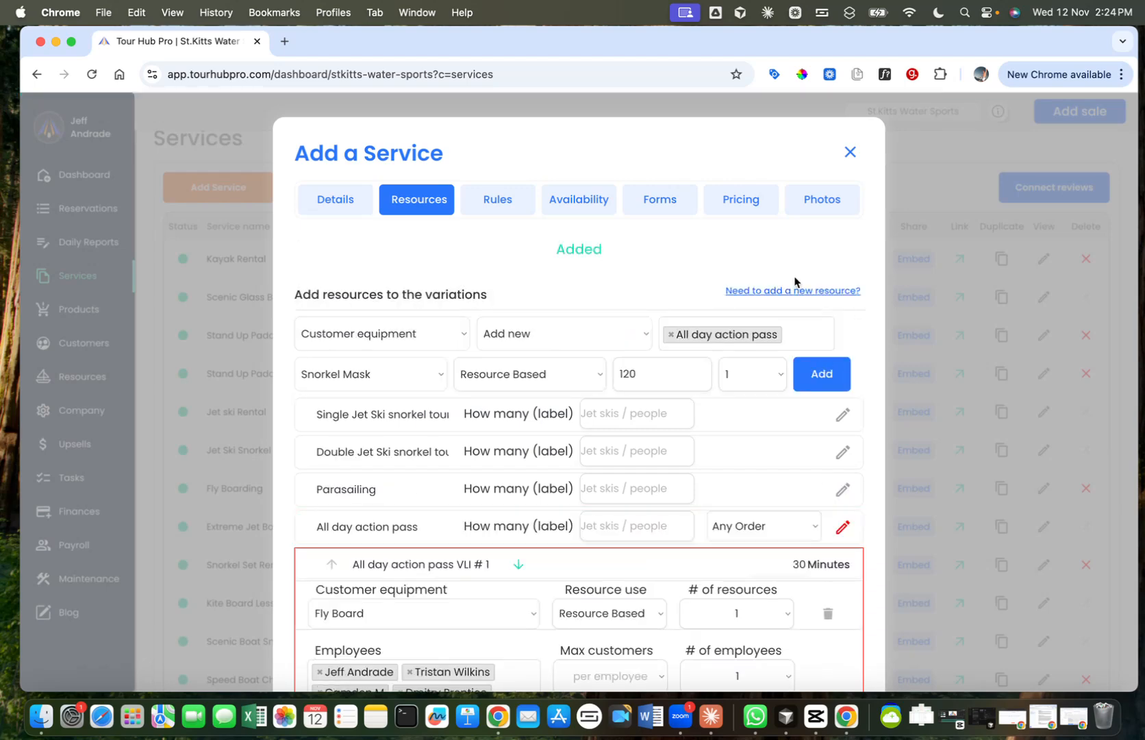
Step: Review the equipment, employees, quantities and durations of all the All day action pass entries, including the Snorkel Mask entry
scroll(632, 263, down, 10)
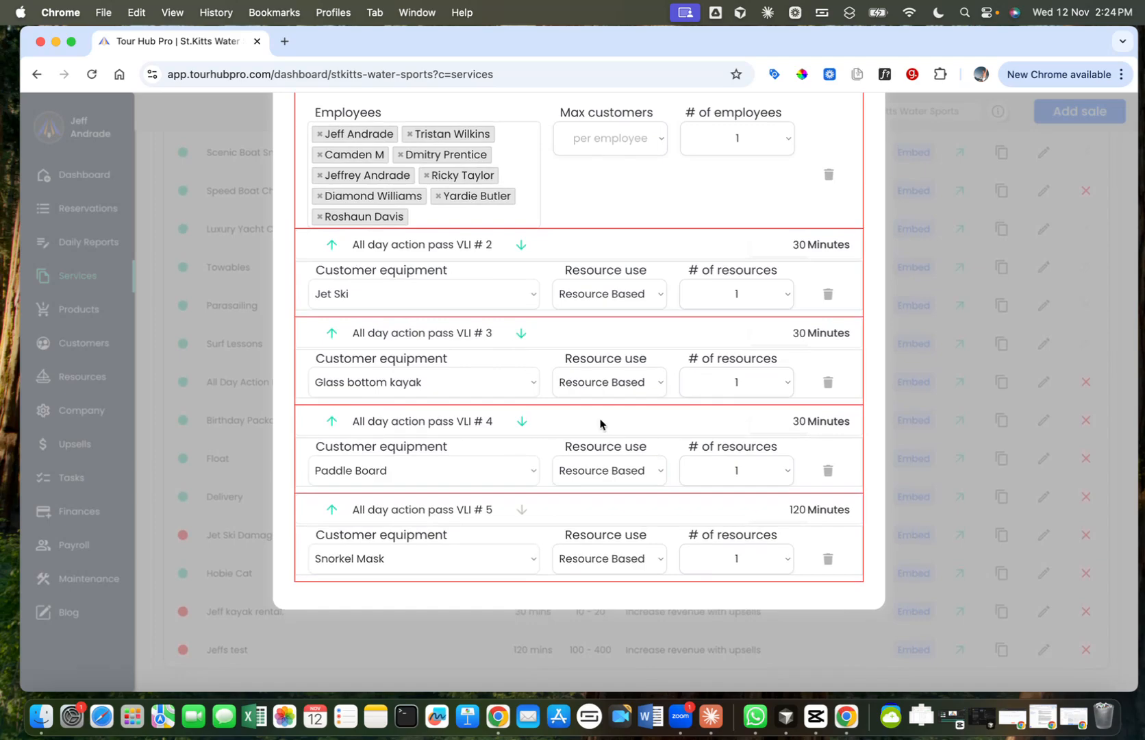
scroll(603, 425, up, 1)
scroll(788, 526, up, 6)
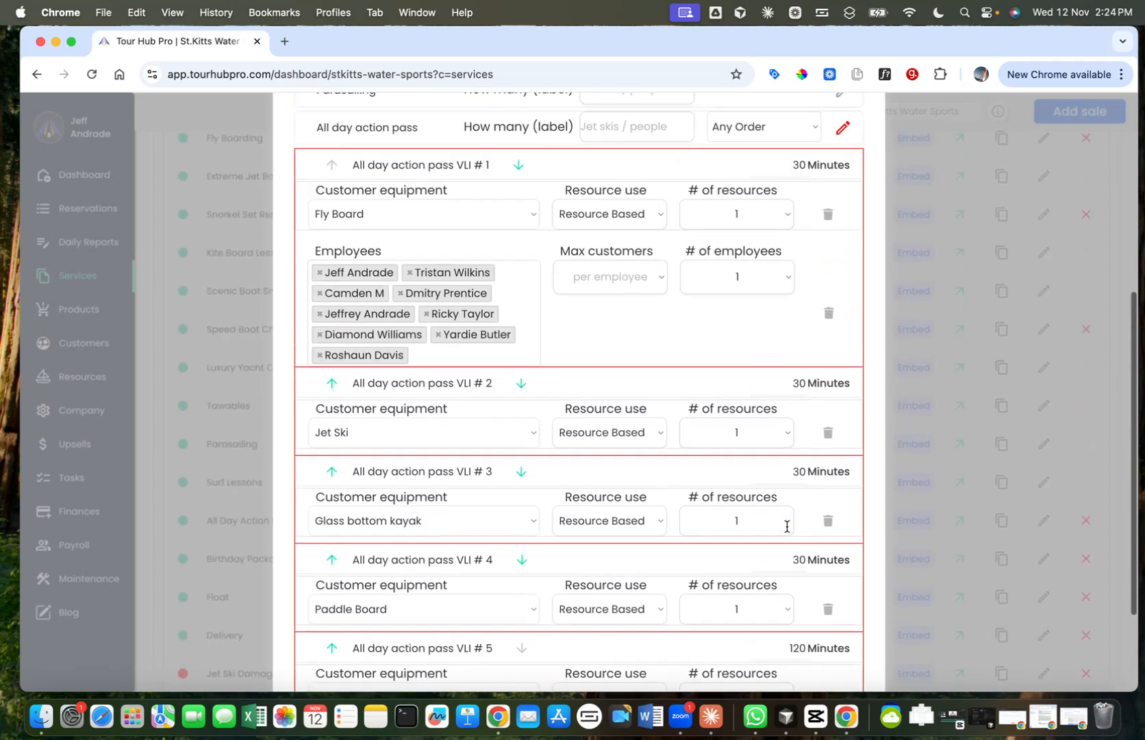
scroll(787, 528, down, 5)
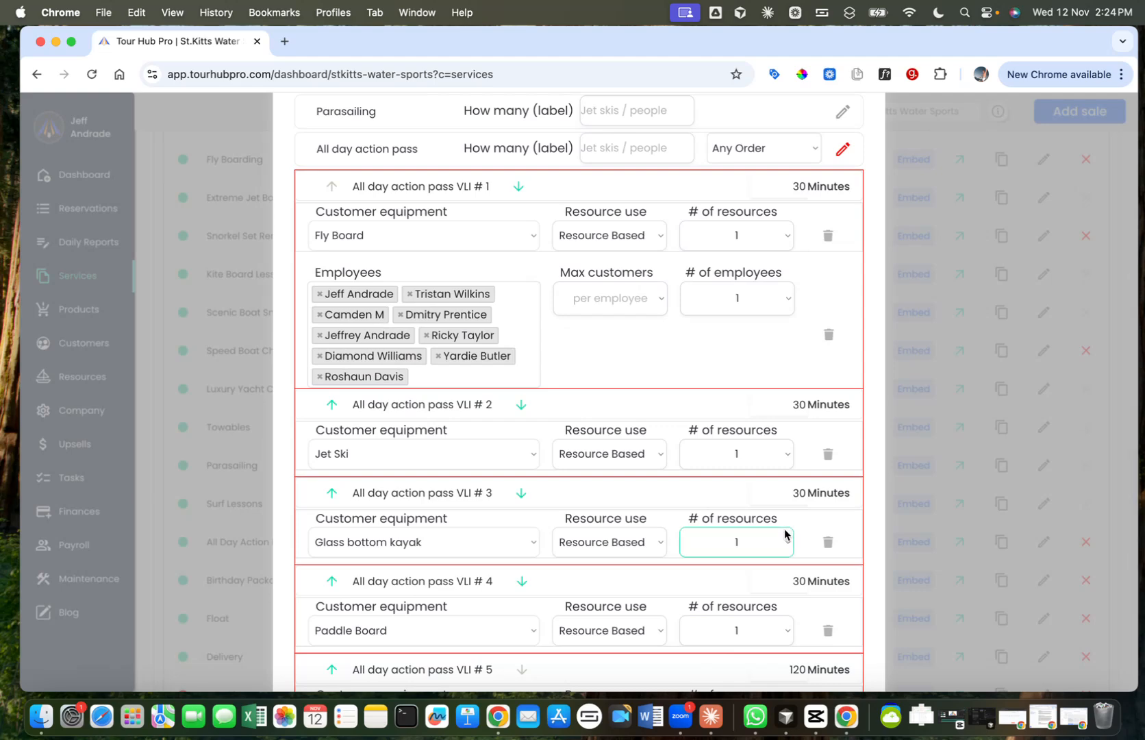
scroll(786, 531, down, 3)
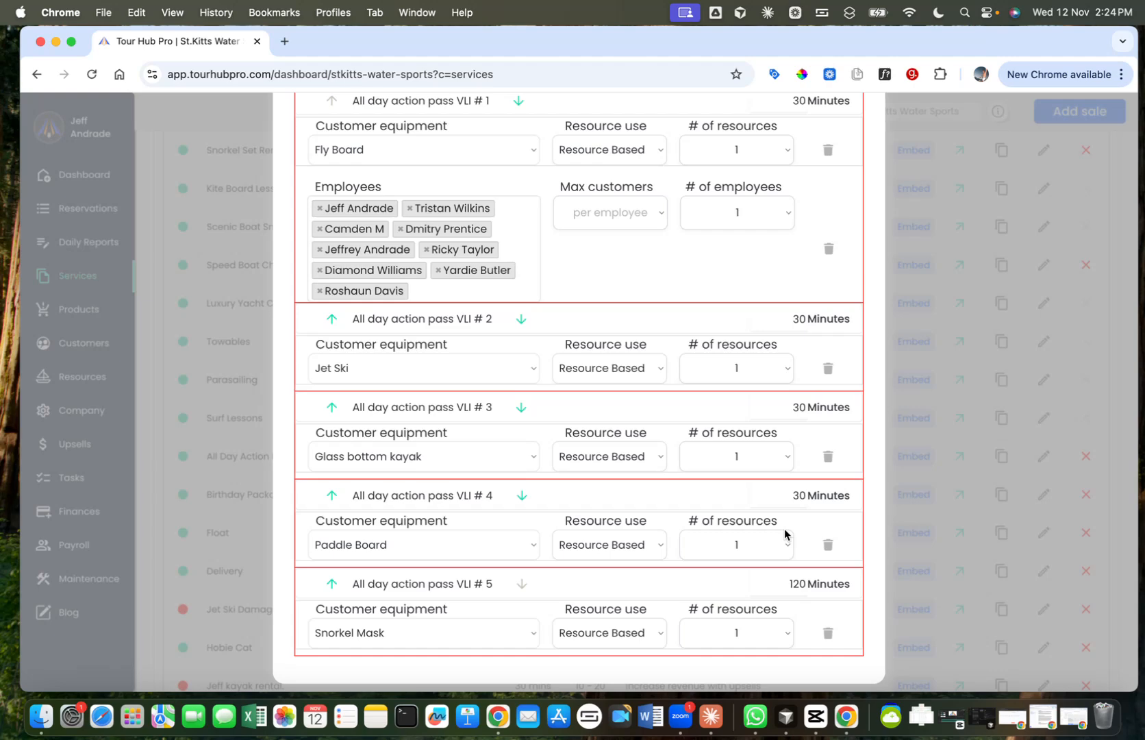
scroll(785, 532, up, 3)
scroll(799, 409, down, 3)
scroll(797, 409, down, 1)
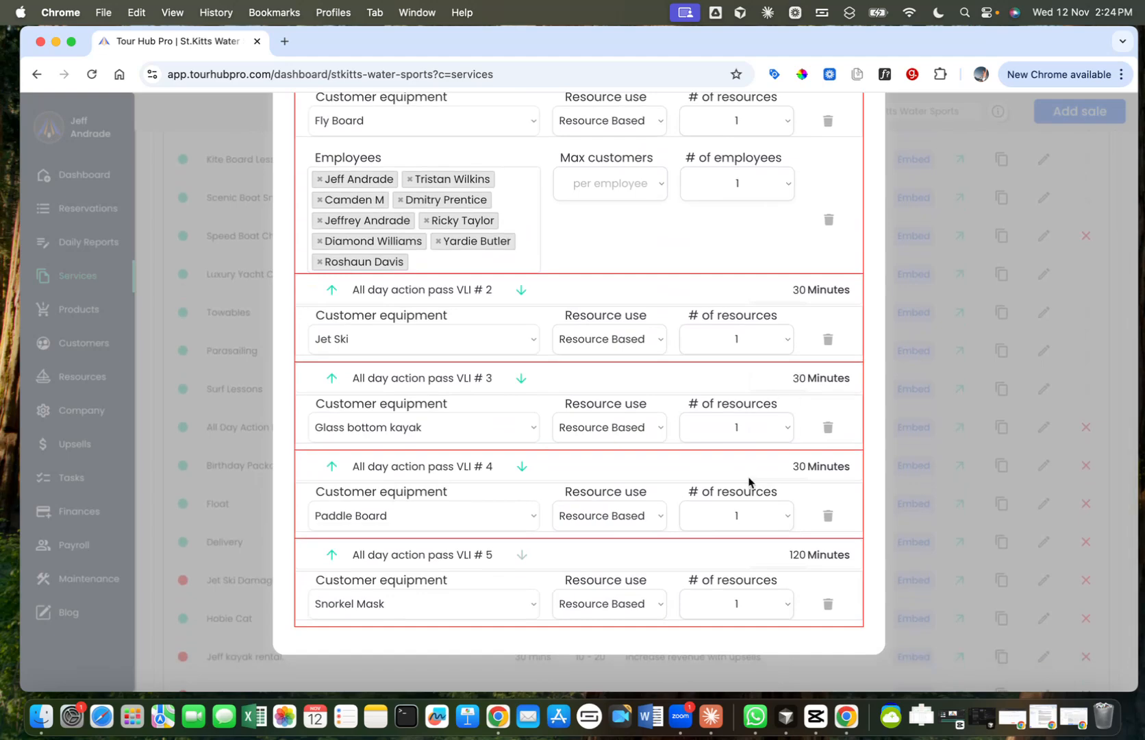
scroll(749, 482, up, 2)
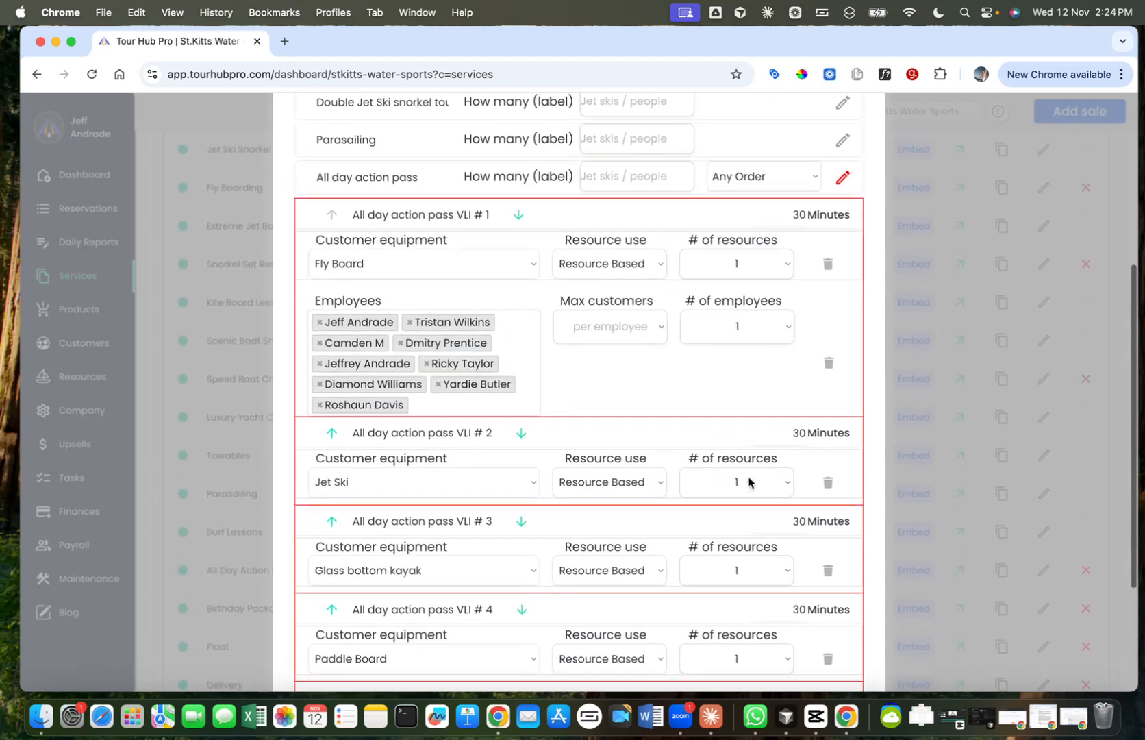
scroll(749, 483, up, 3)
scroll(749, 482, up, 2)
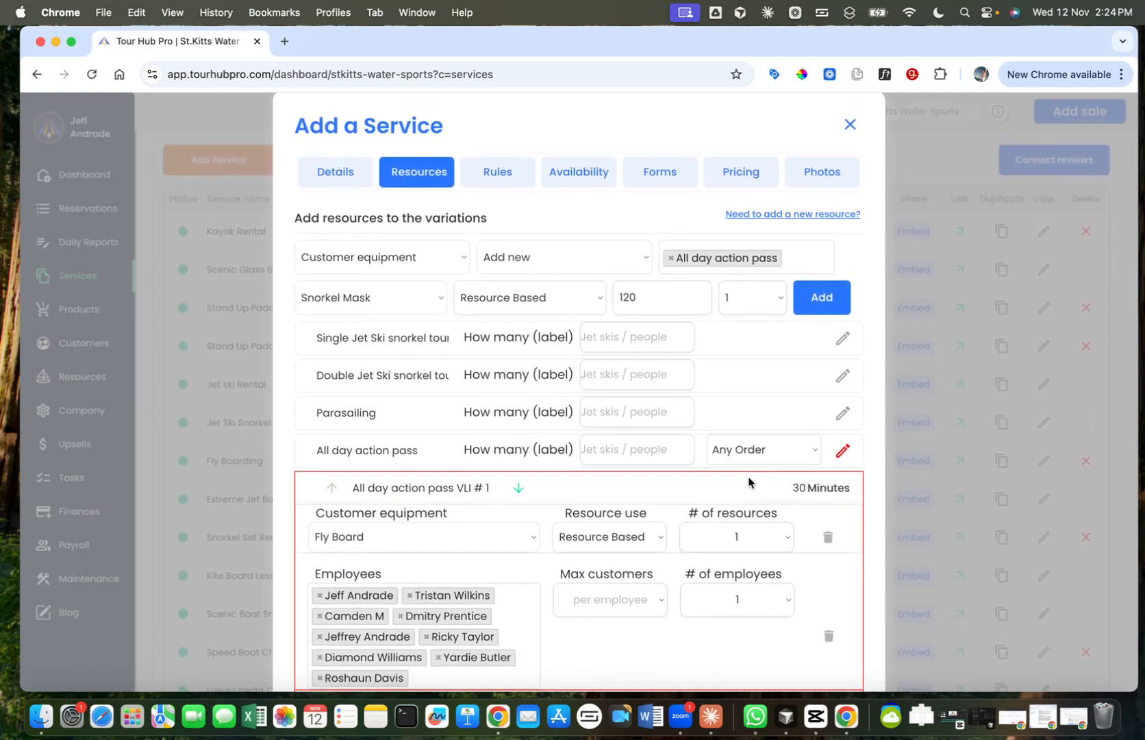
scroll(749, 483, down, 3)
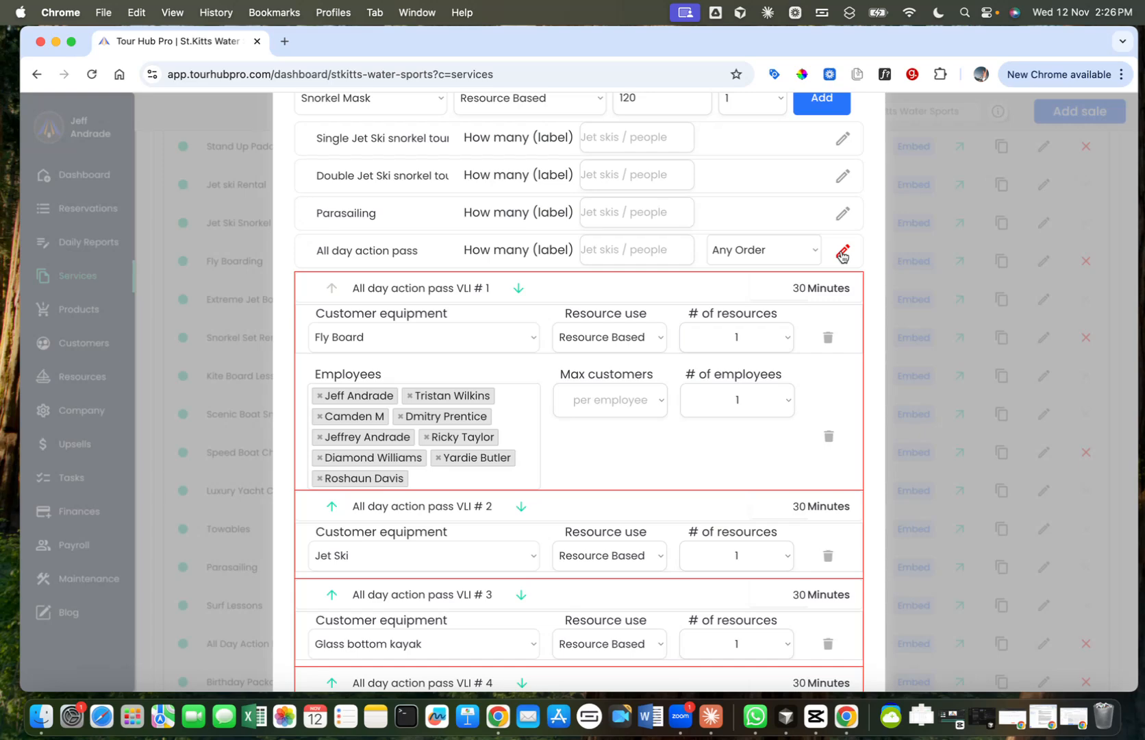
scroll(738, 387, down, 5)
scroll(738, 388, up, 10)
scroll(738, 387, down, 5)
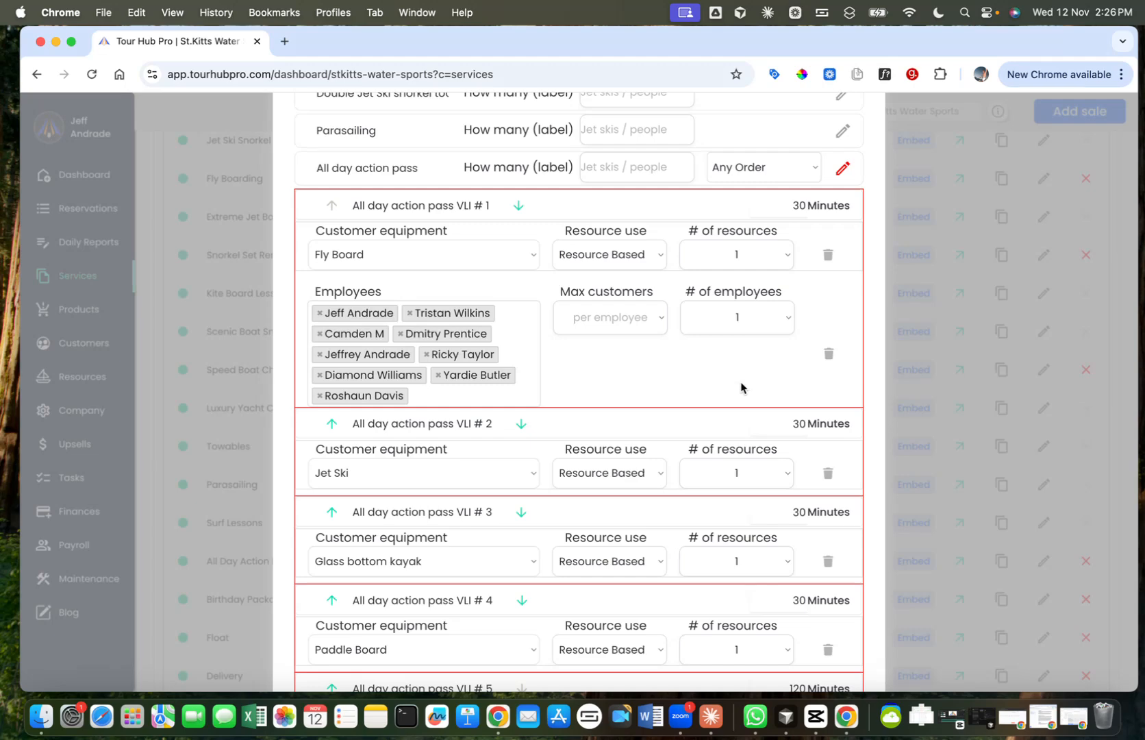
scroll(740, 387, up, 5)
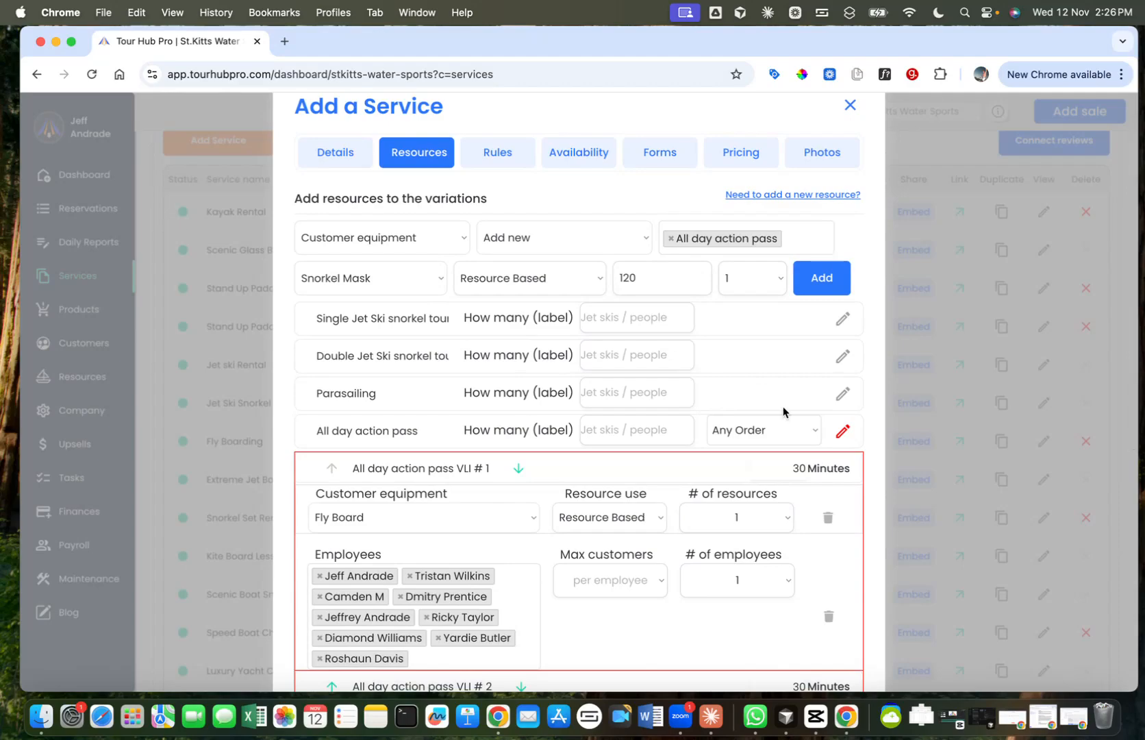